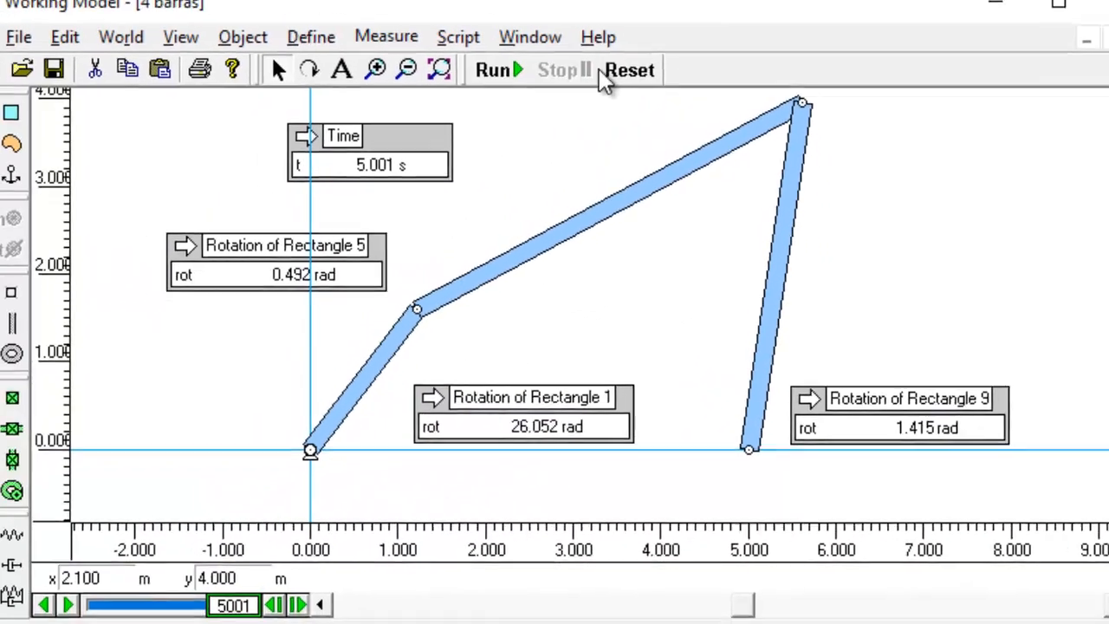
# Reset the finished four-bar linkage model, run its simulation and reset it to the start
pyautogui.click(622, 73)
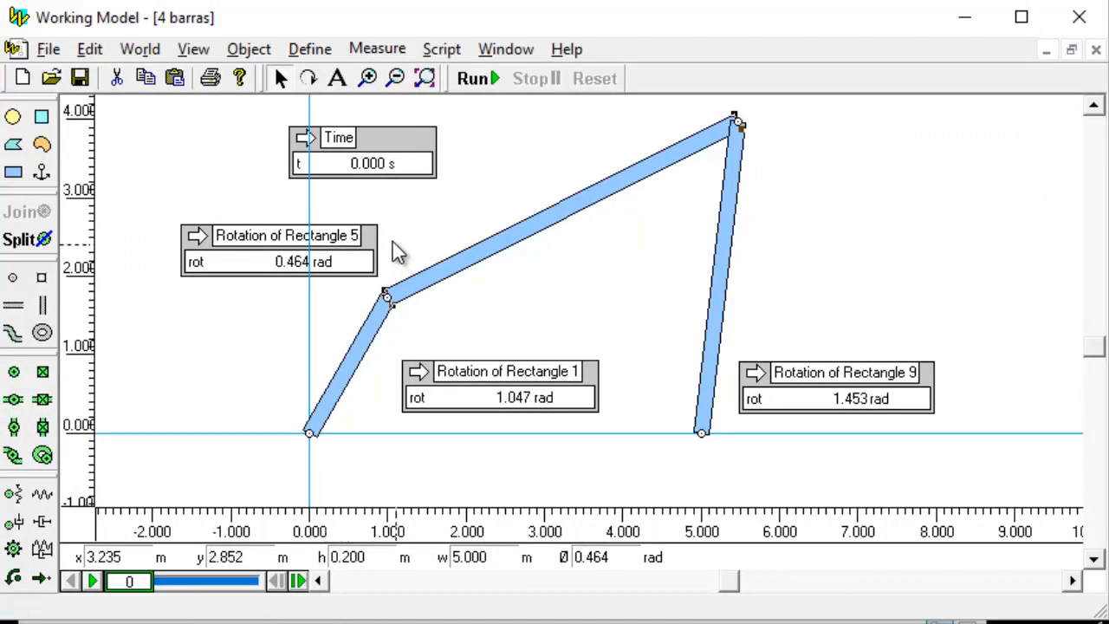
pyautogui.click(474, 78)
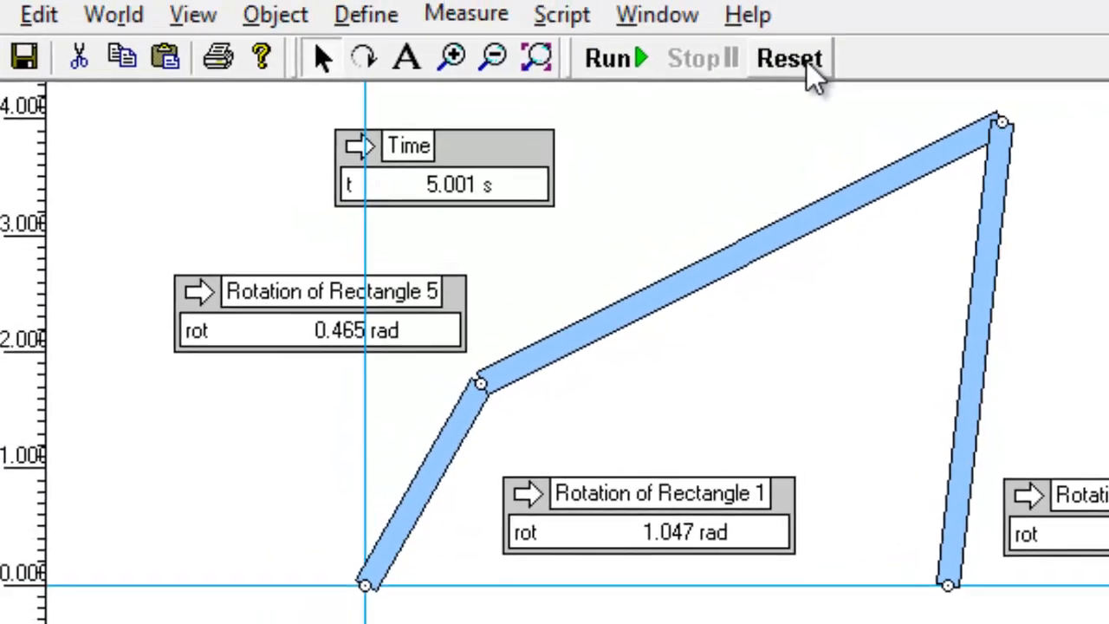
pyautogui.click(807, 59)
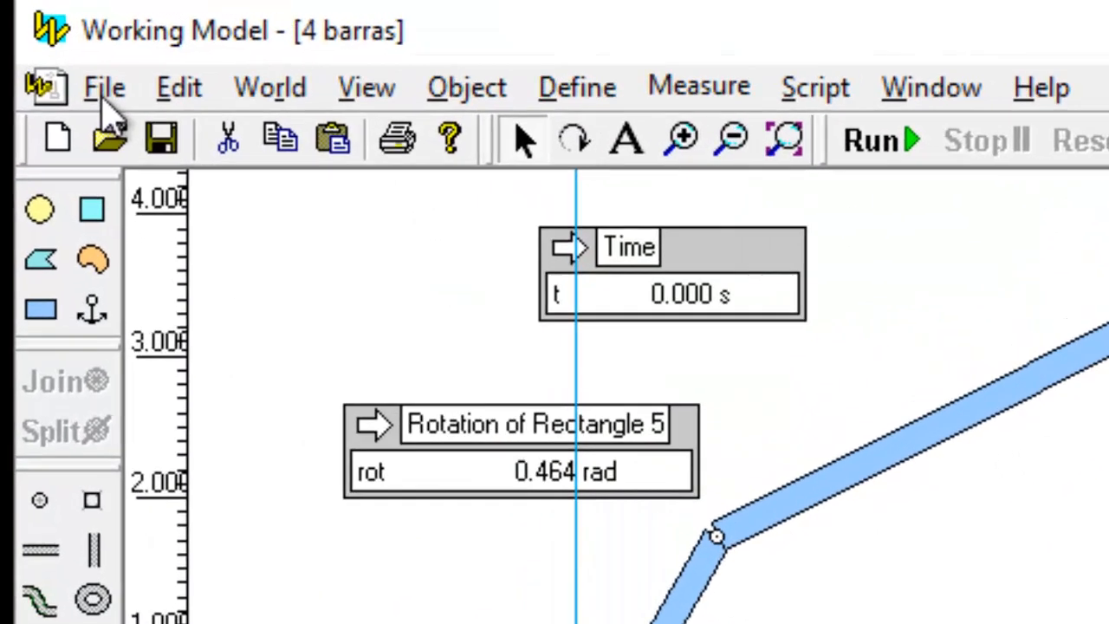
# Create a new document and show the rulers and the X,Y axes in its workspace
pyautogui.click(78, 71)
pyautogui.click(144, 102)
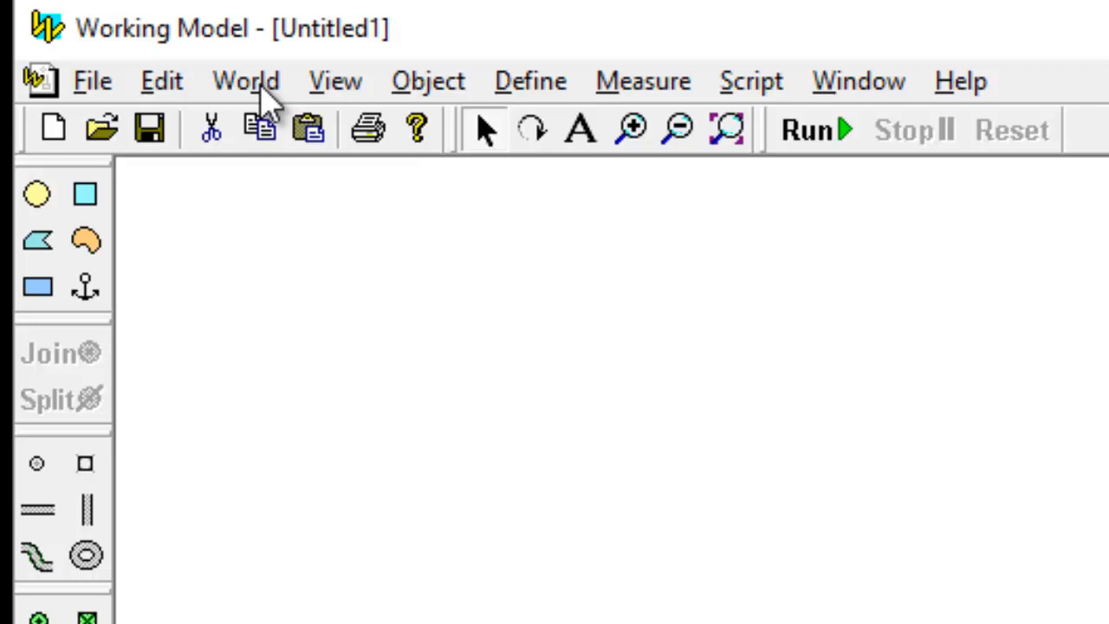
pyautogui.click(252, 82)
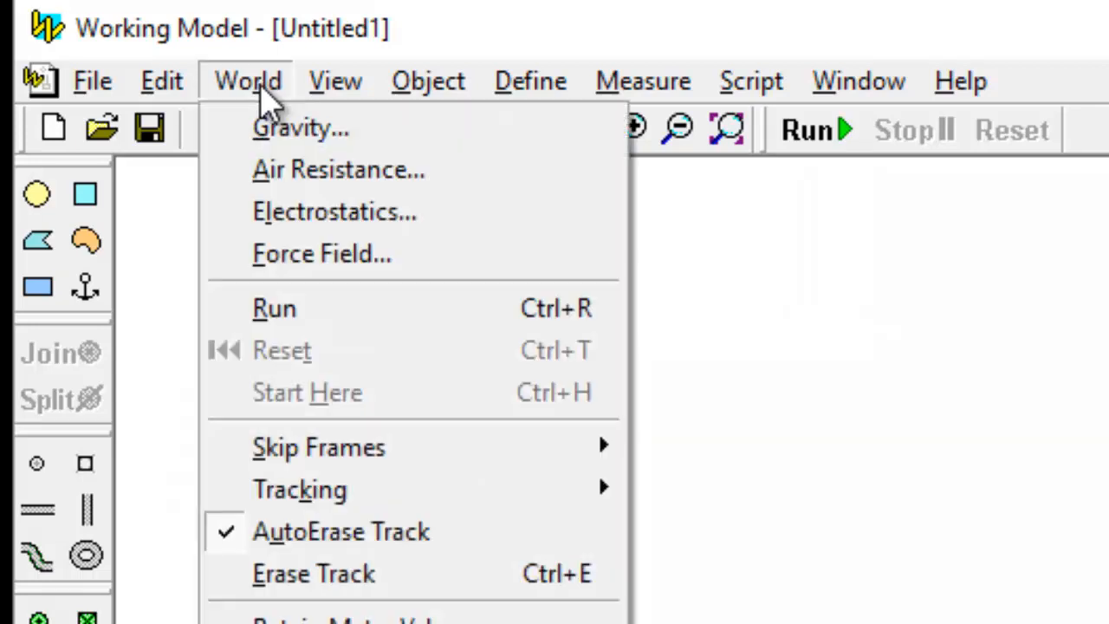
pyautogui.moveTo(334, 100)
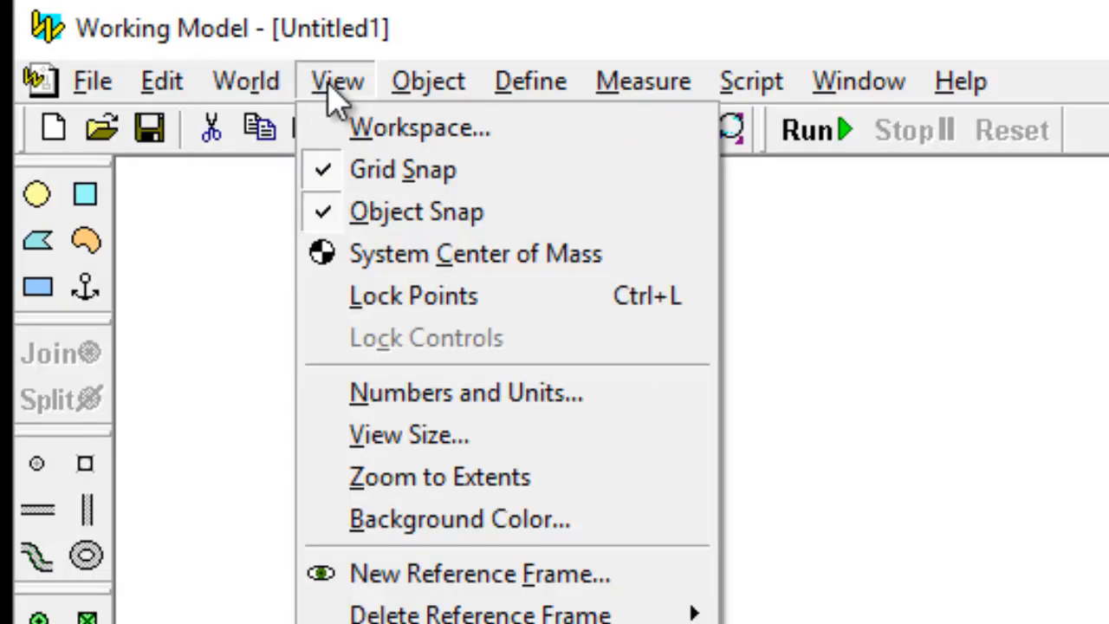
pyautogui.click(366, 129)
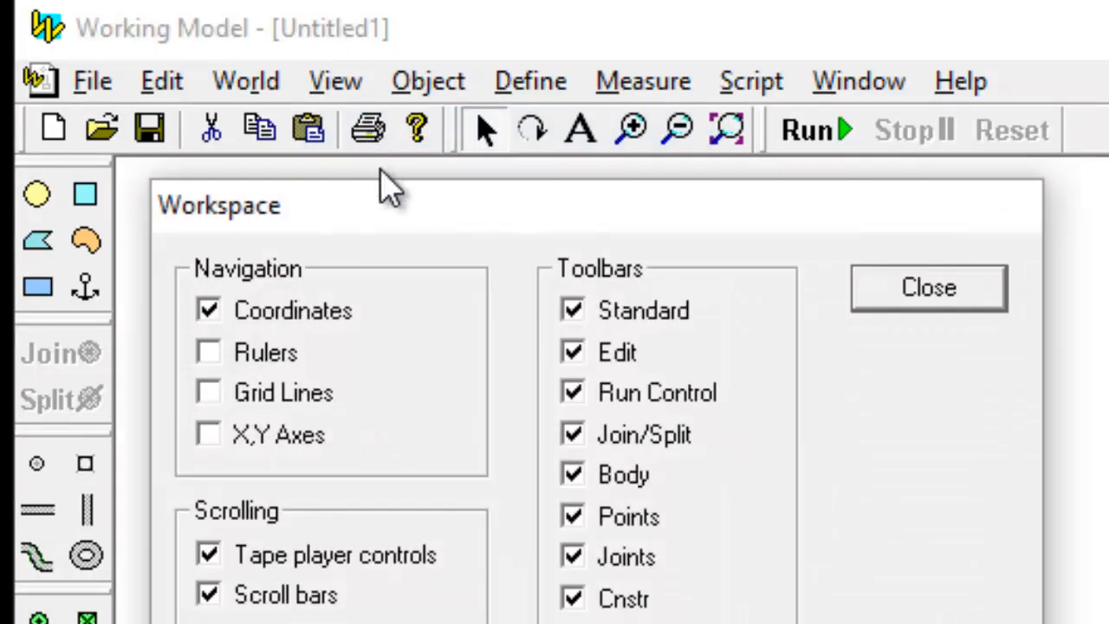
pyautogui.moveTo(407, 226); pyautogui.dragTo(448, 203)
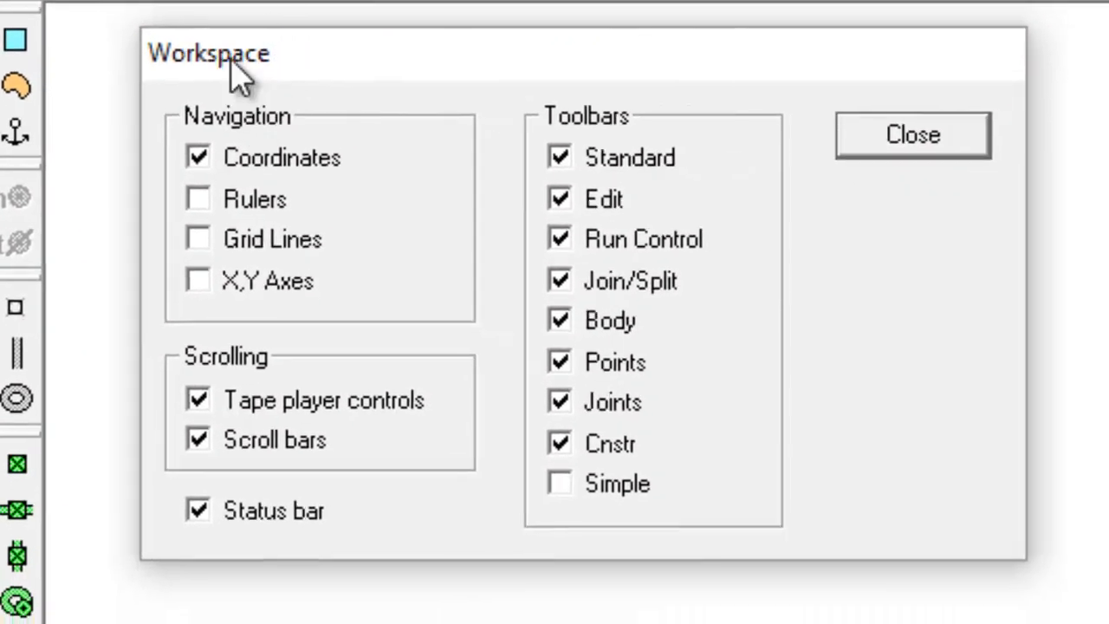
pyautogui.click(270, 201)
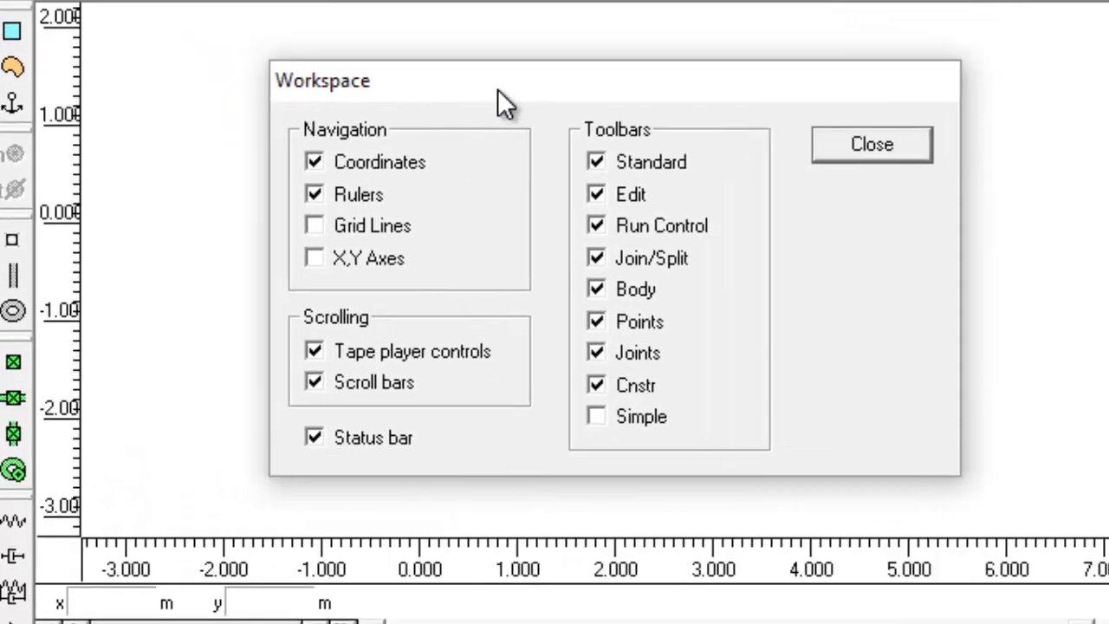
pyautogui.click(315, 258)
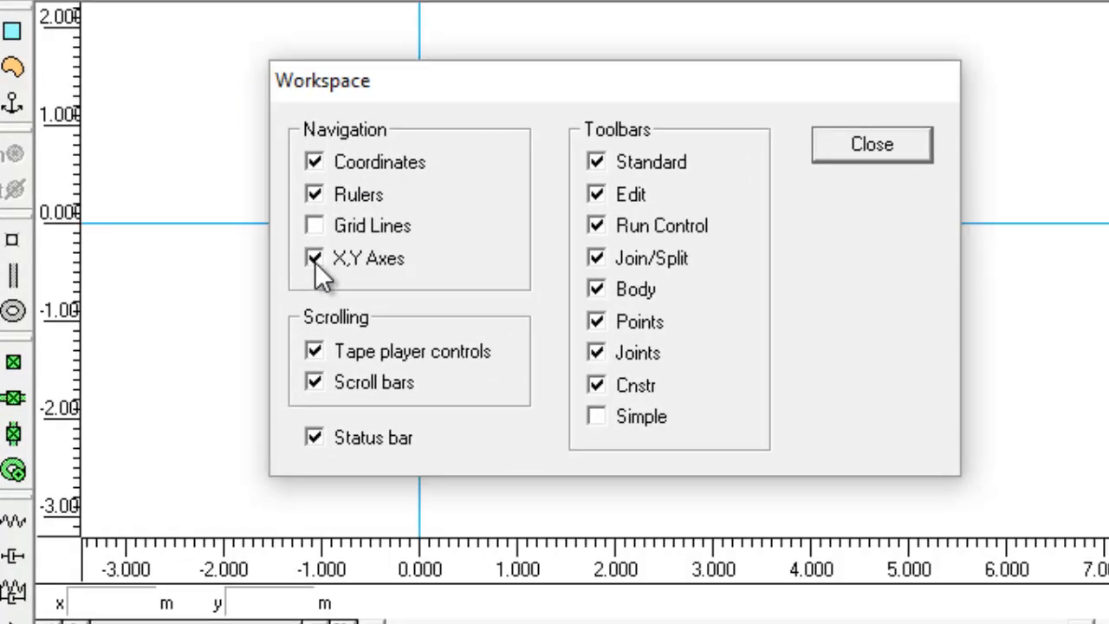
pyautogui.moveTo(532, 87); pyautogui.dragTo(722, 70)
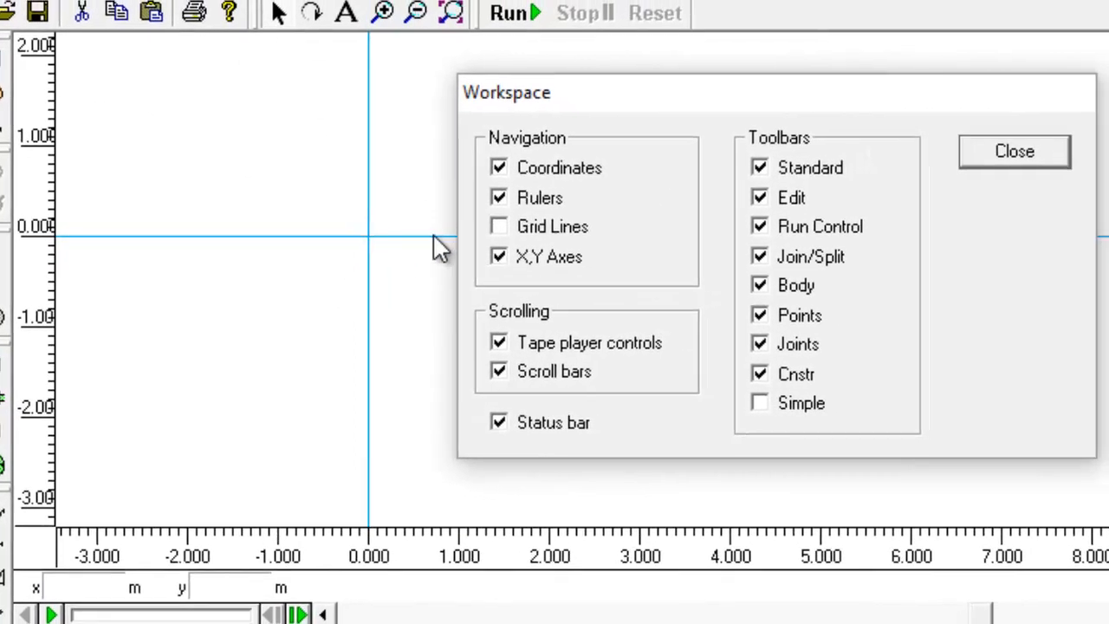
pyautogui.click(1012, 154)
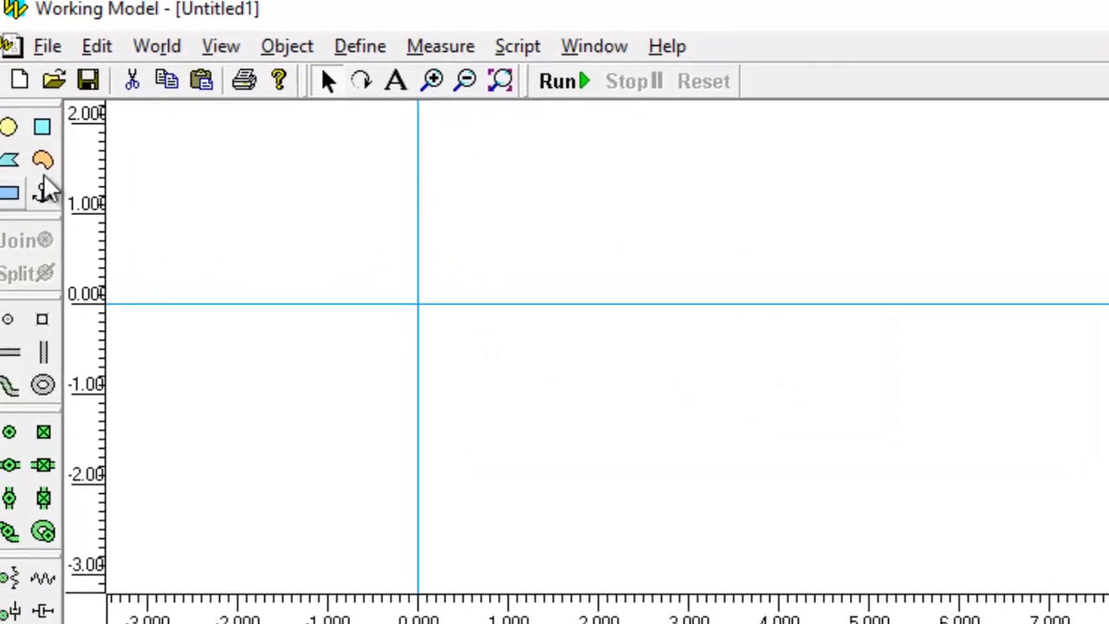
# Set the world's gravity type to None
pyautogui.click(175, 70)
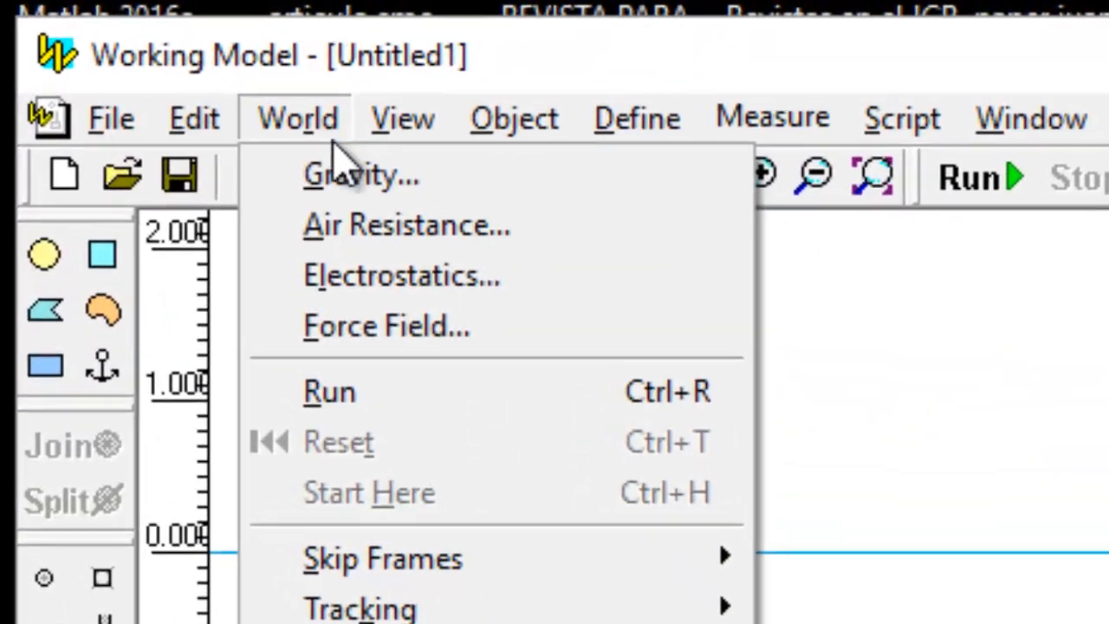
pyautogui.click(210, 104)
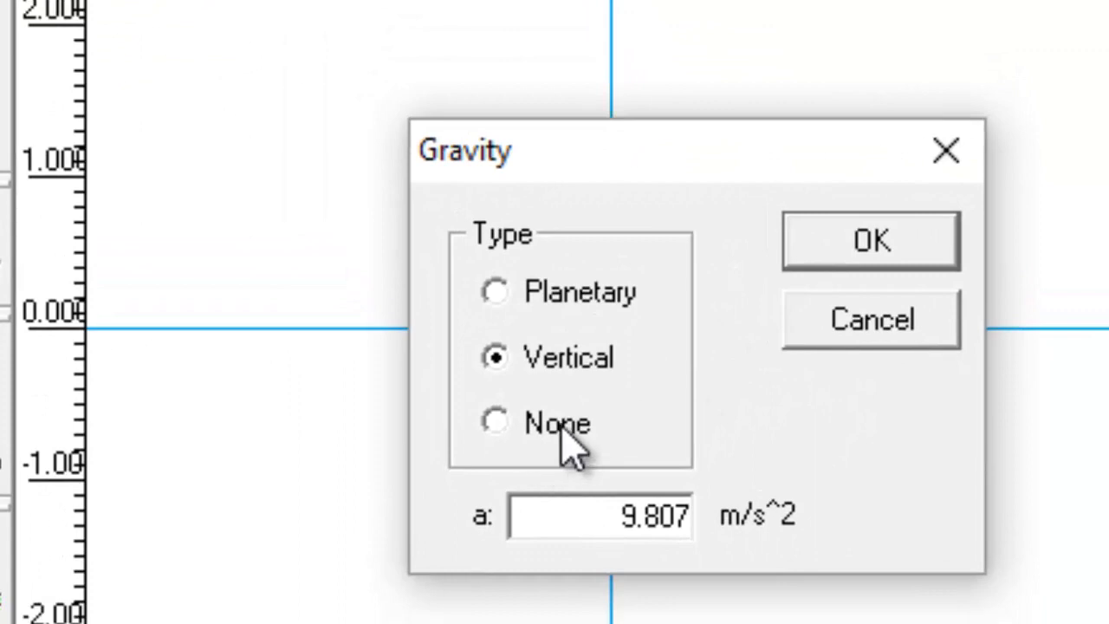
pyautogui.click(562, 429)
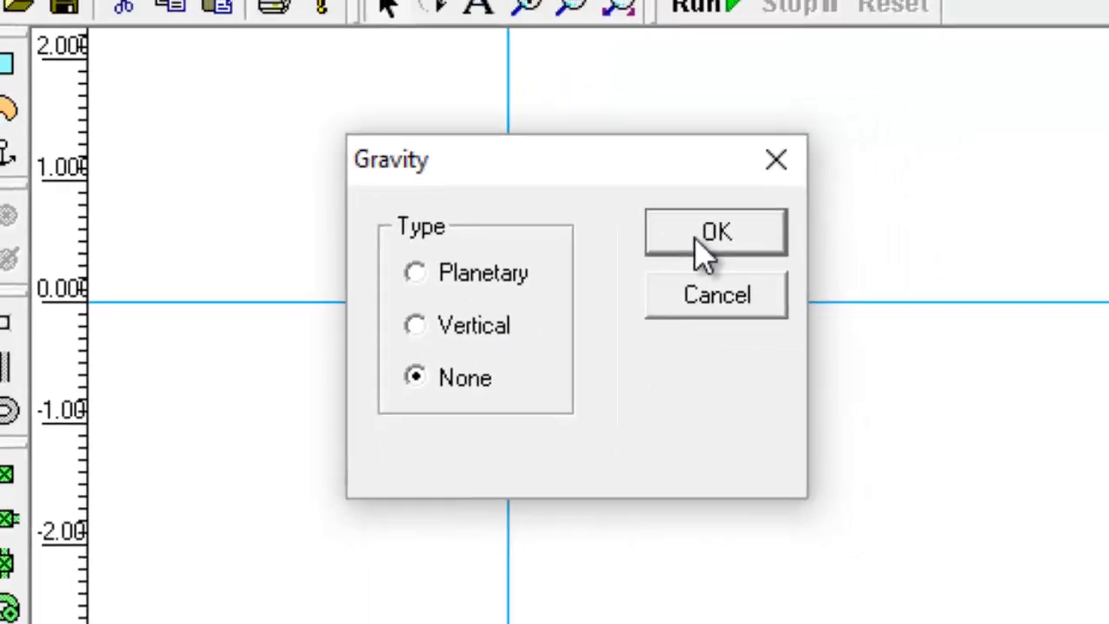
pyautogui.click(707, 251)
# Set the simulation accuracy to a fixed integration step of 0.001 s
pyautogui.click(136, 29)
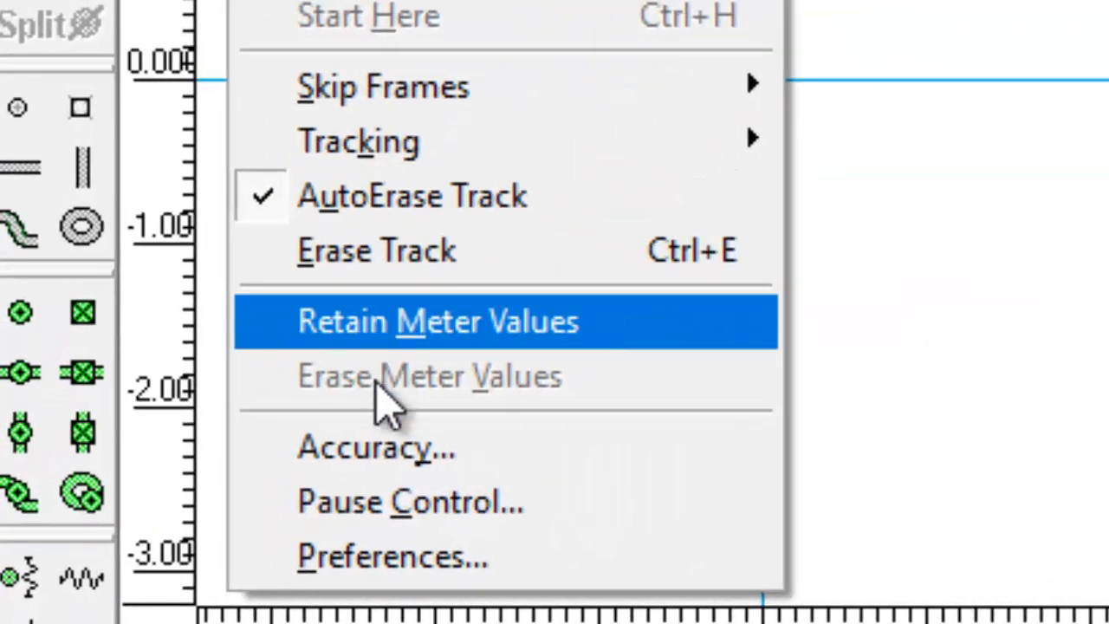
pyautogui.click(382, 448)
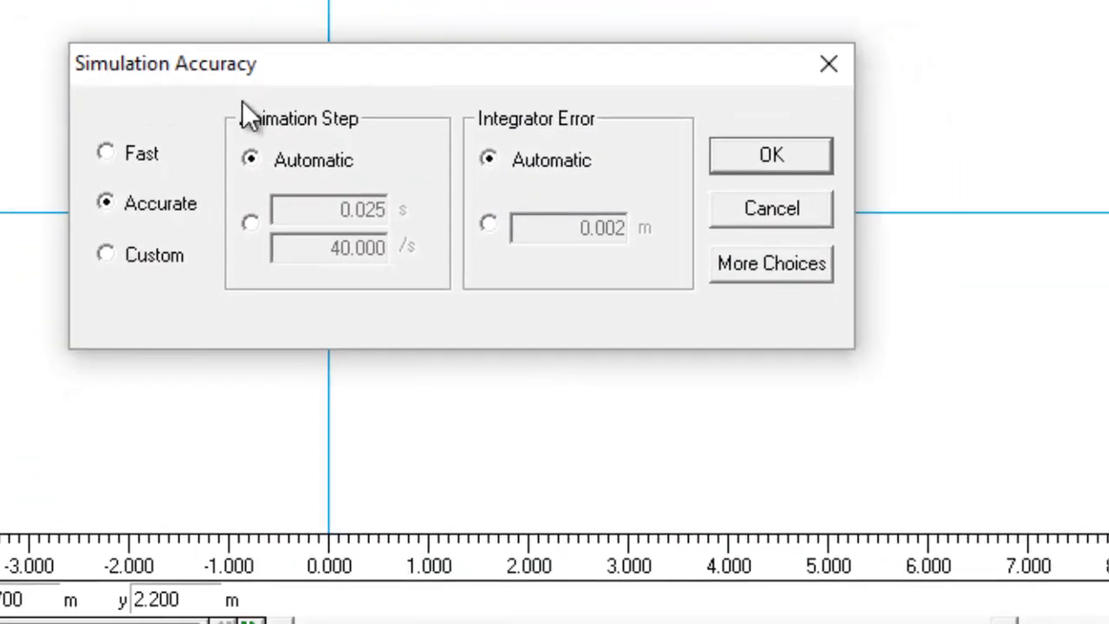
pyautogui.click(752, 263)
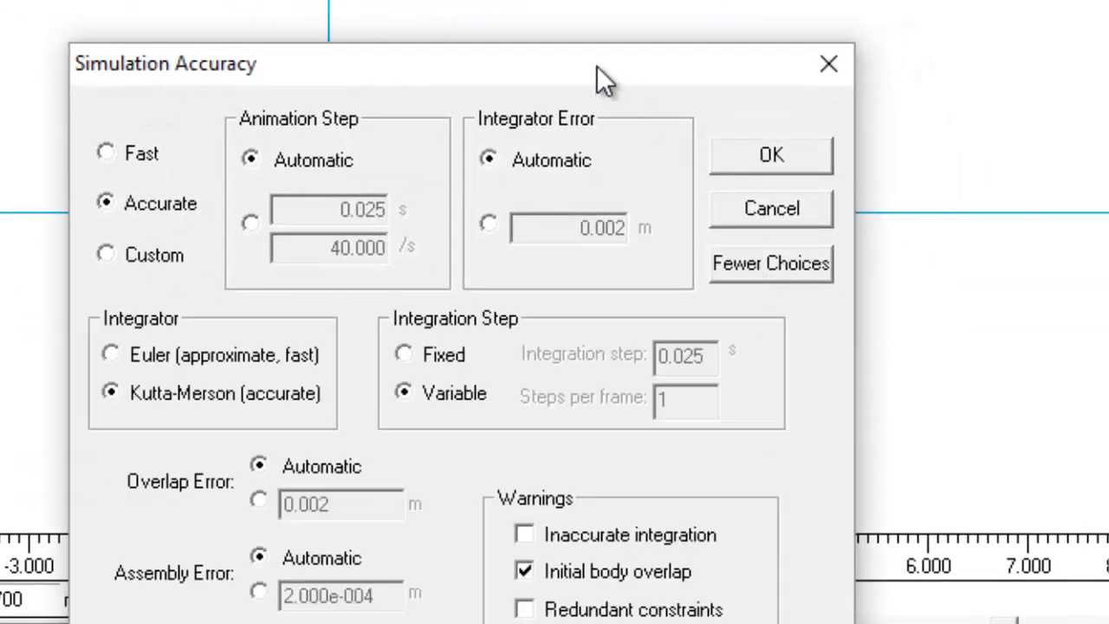
pyautogui.moveTo(596, 65); pyautogui.dragTo(614, 0)
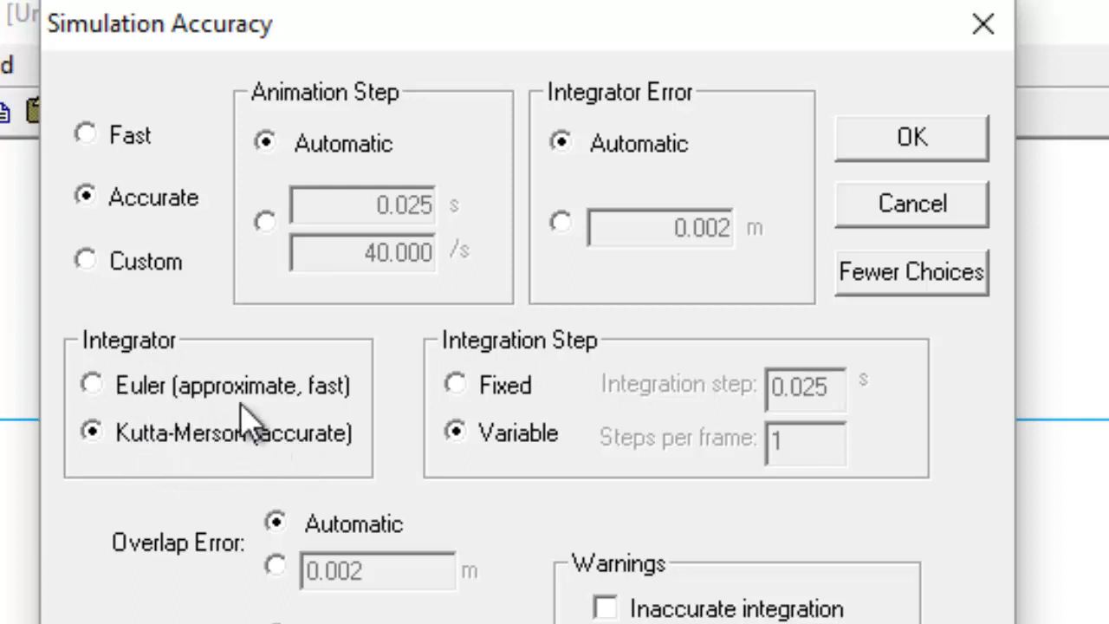
pyautogui.click(457, 384)
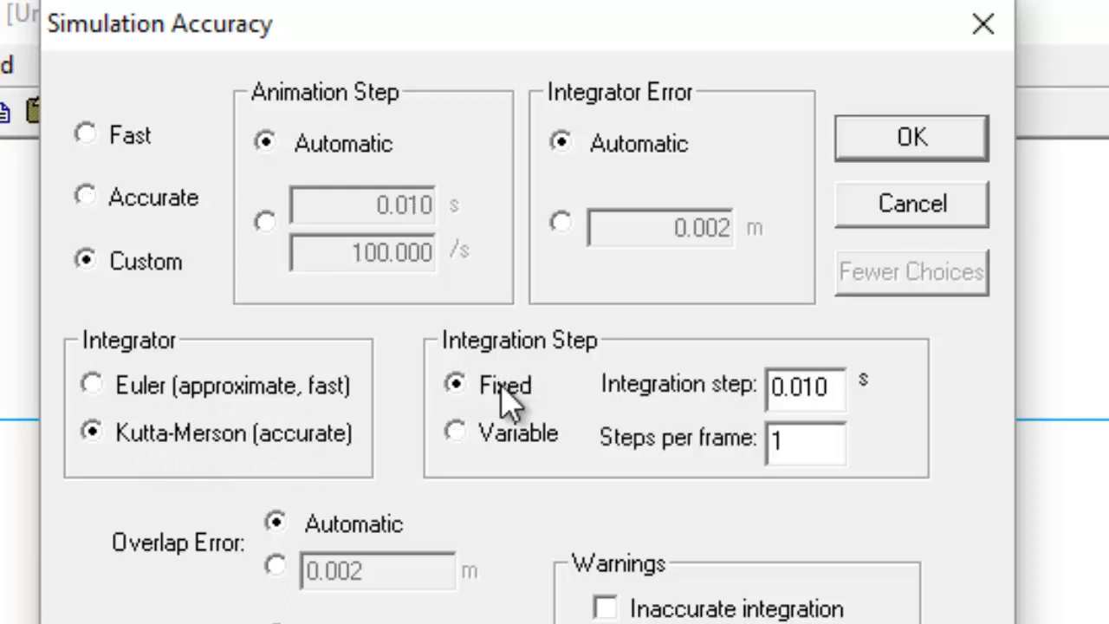
pyautogui.moveTo(835, 399); pyautogui.dragTo(679, 401)
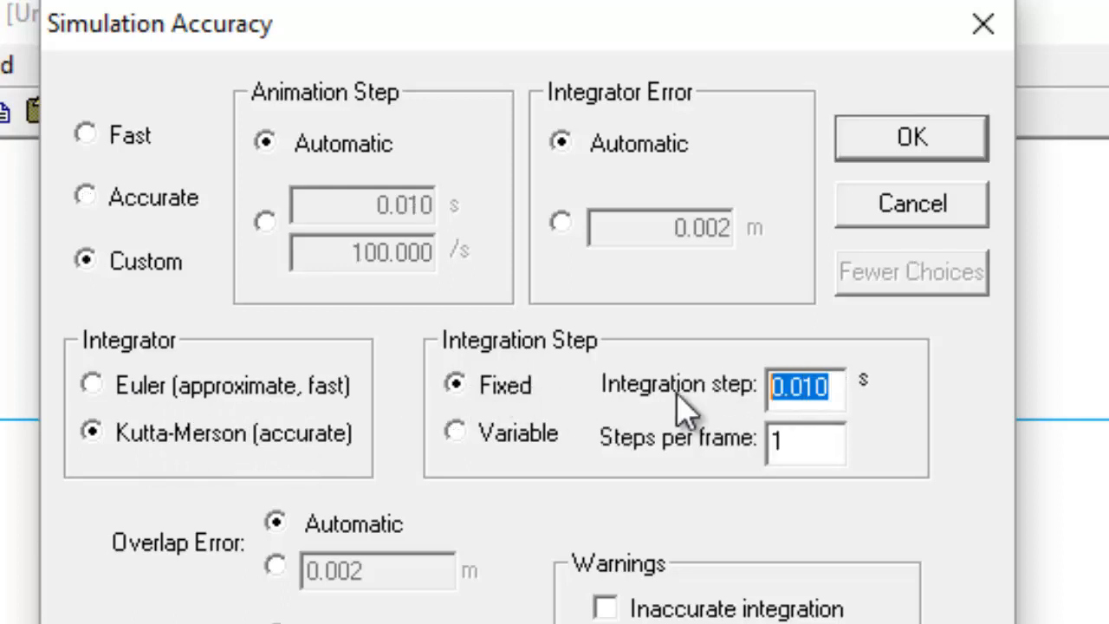
pyautogui.write('0')
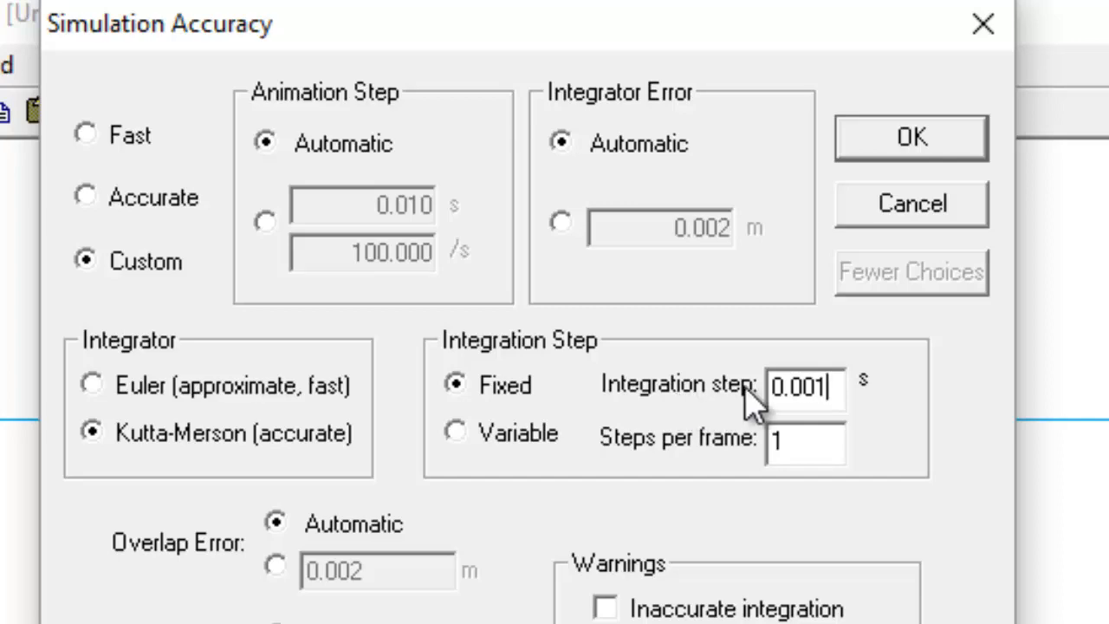
pyautogui.moveTo(830, 387); pyautogui.dragTo(754, 430)
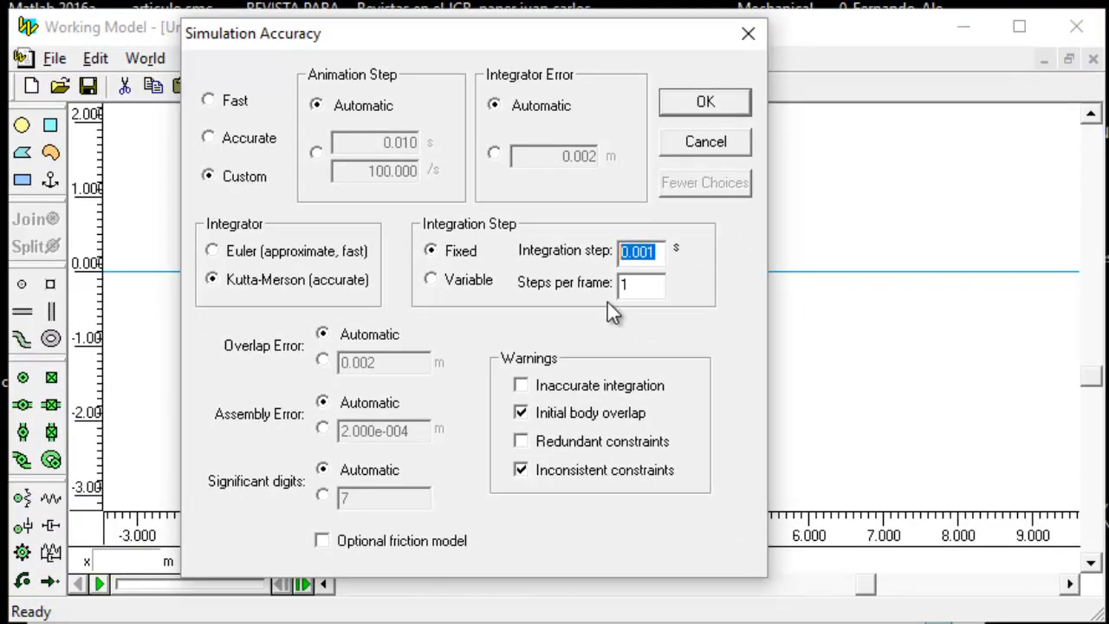
pyautogui.click(706, 101)
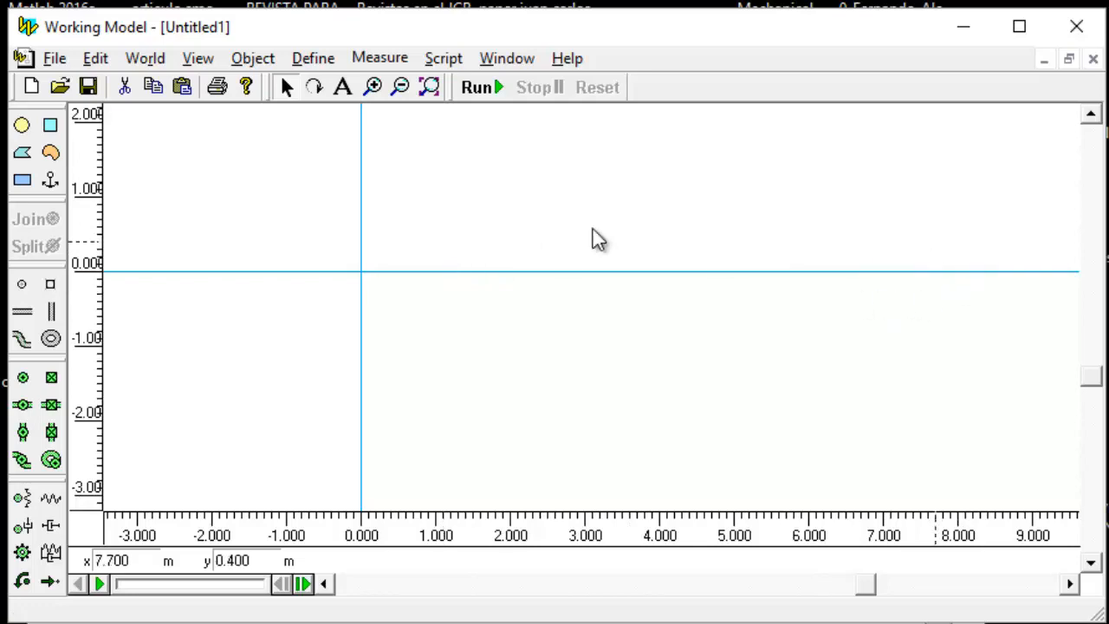
# Add a pause control condition that pauses the simulation when time > 5
pyautogui.click(149, 62)
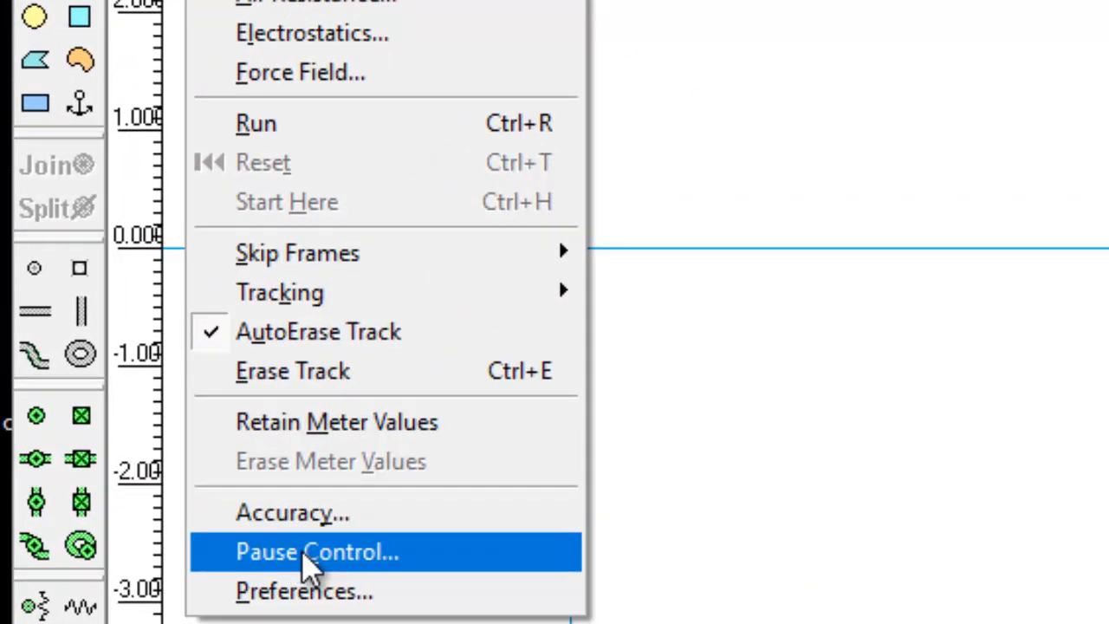
pyautogui.click(305, 554)
pyautogui.click(421, 507)
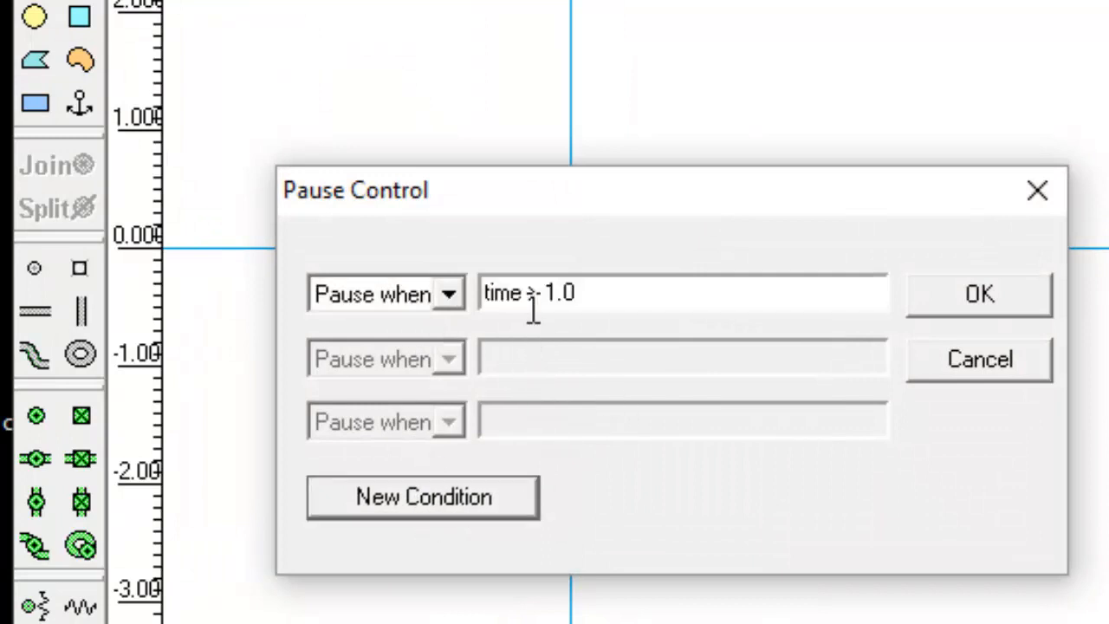
pyautogui.moveTo(548, 293); pyautogui.dragTo(607, 291)
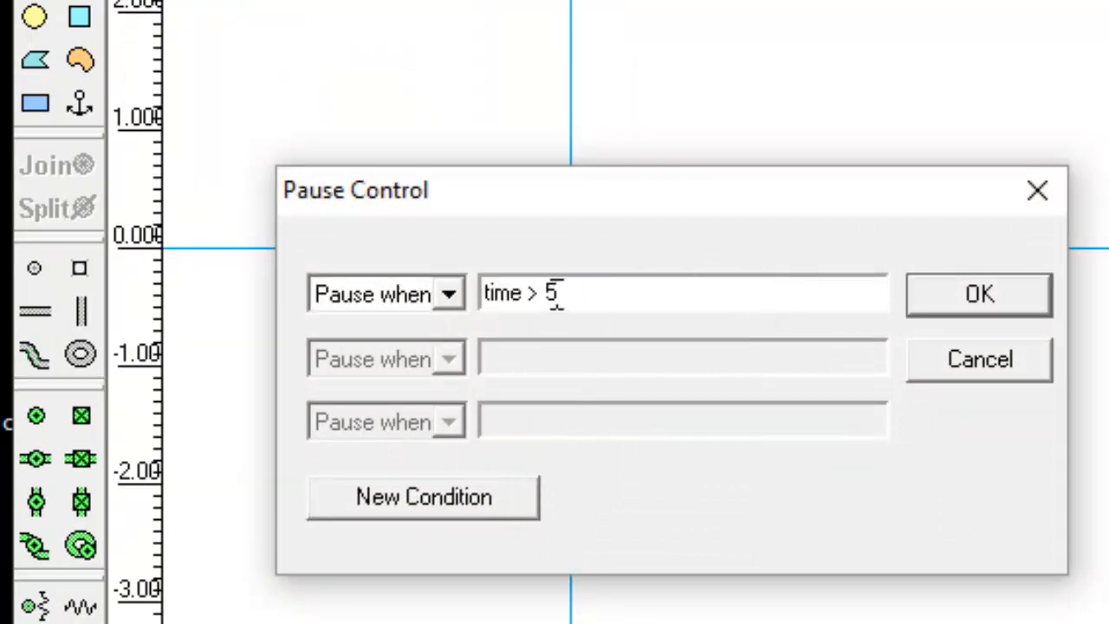
pyautogui.click(465, 299)
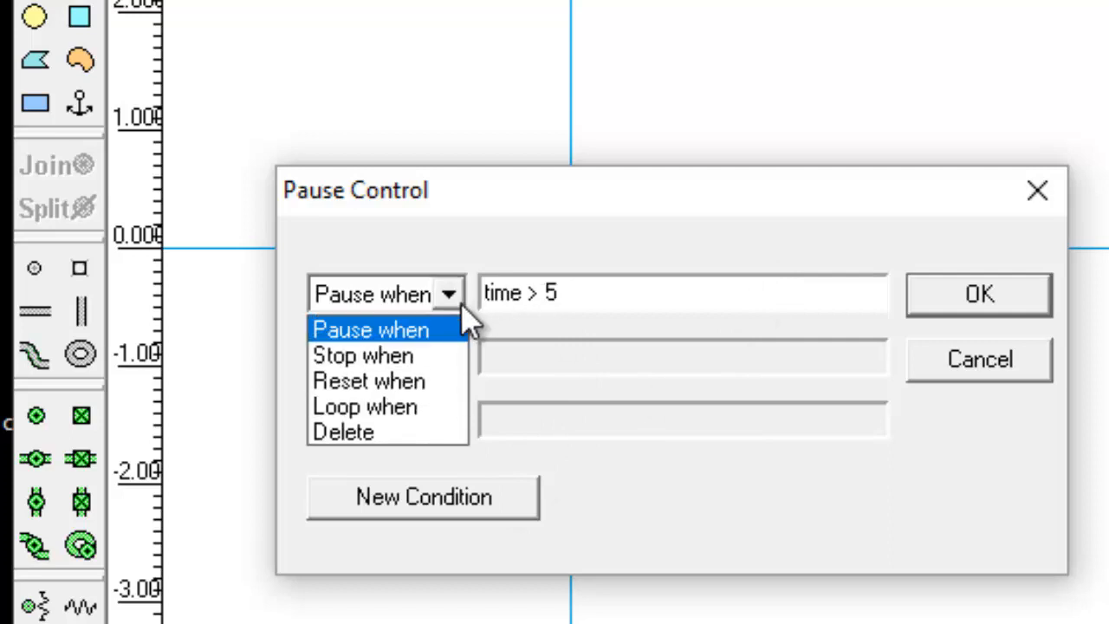
pyautogui.click(450, 345)
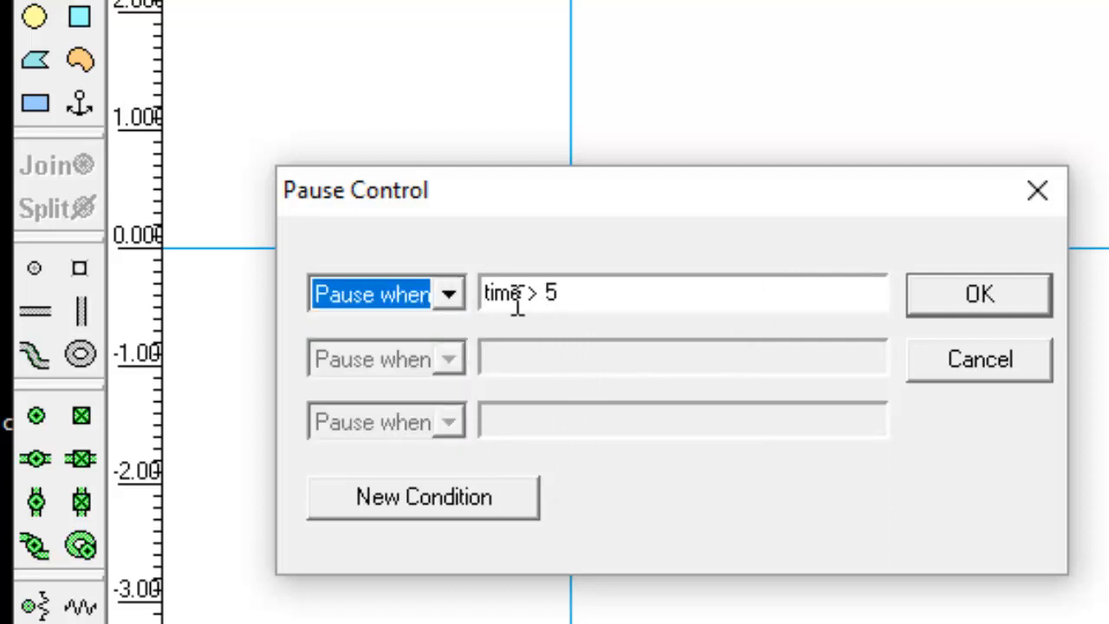
pyautogui.click(938, 301)
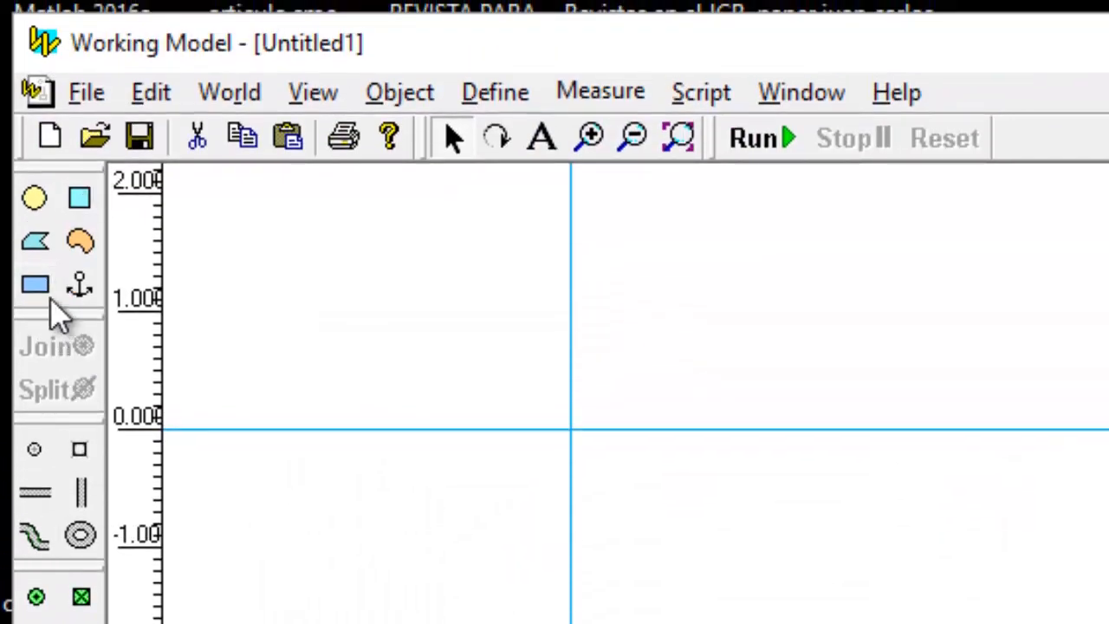
# Draw a horizontal rectangle about 2.5 m wide and 0.3 m high below the X axis, to the right of the origin
pyautogui.click(37, 232)
pyautogui.moveTo(654, 538); pyautogui.dragTo(948, 571)
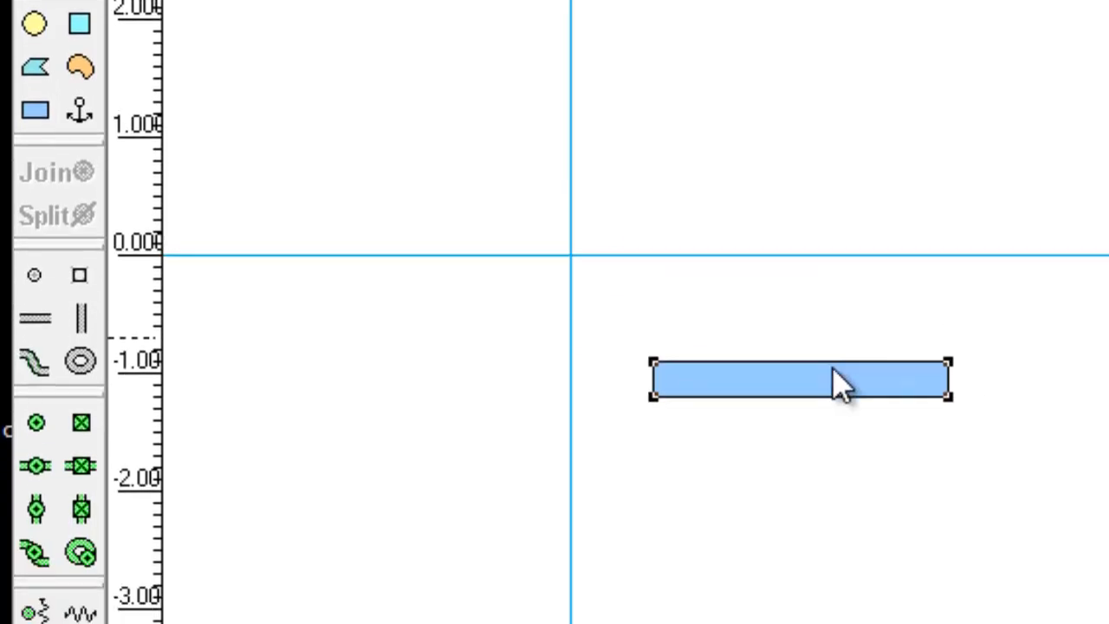
pyautogui.click(211, 545)
pyautogui.click(428, 539)
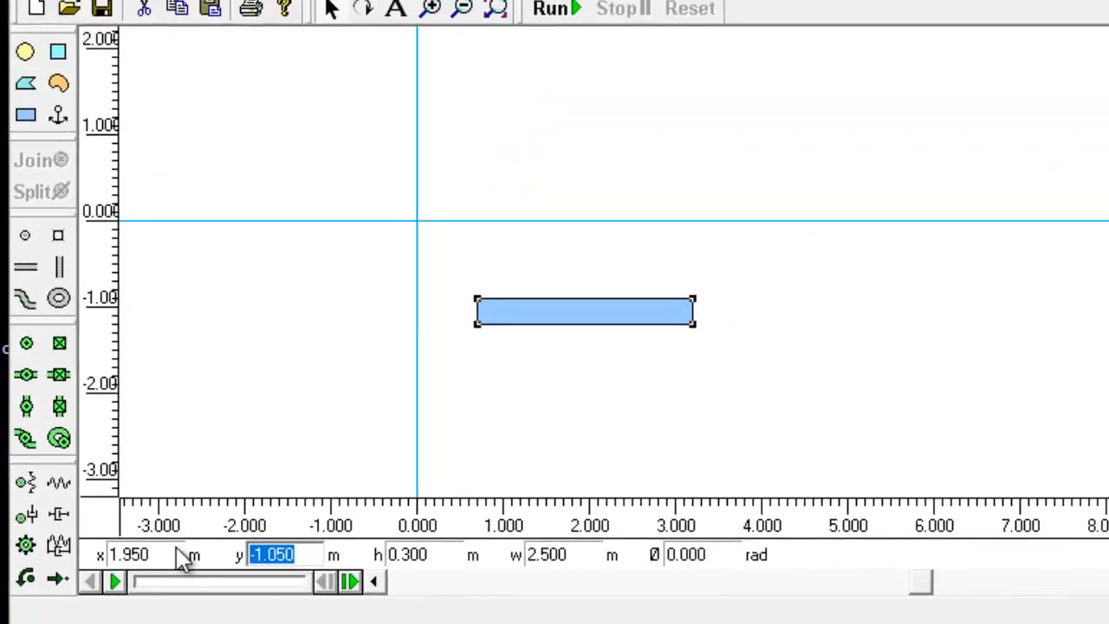
# Show the center of mass of the rectangle through its appearance settings
pyautogui.click(487, 60)
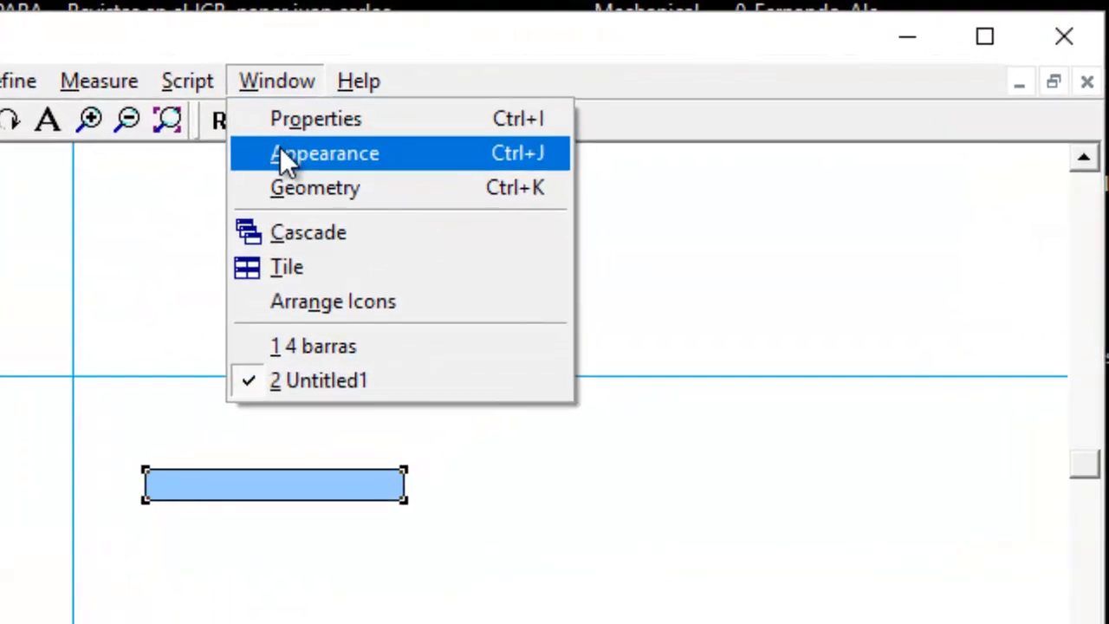
pyautogui.click(507, 117)
pyautogui.moveTo(303, 609); pyautogui.dragTo(717, 216)
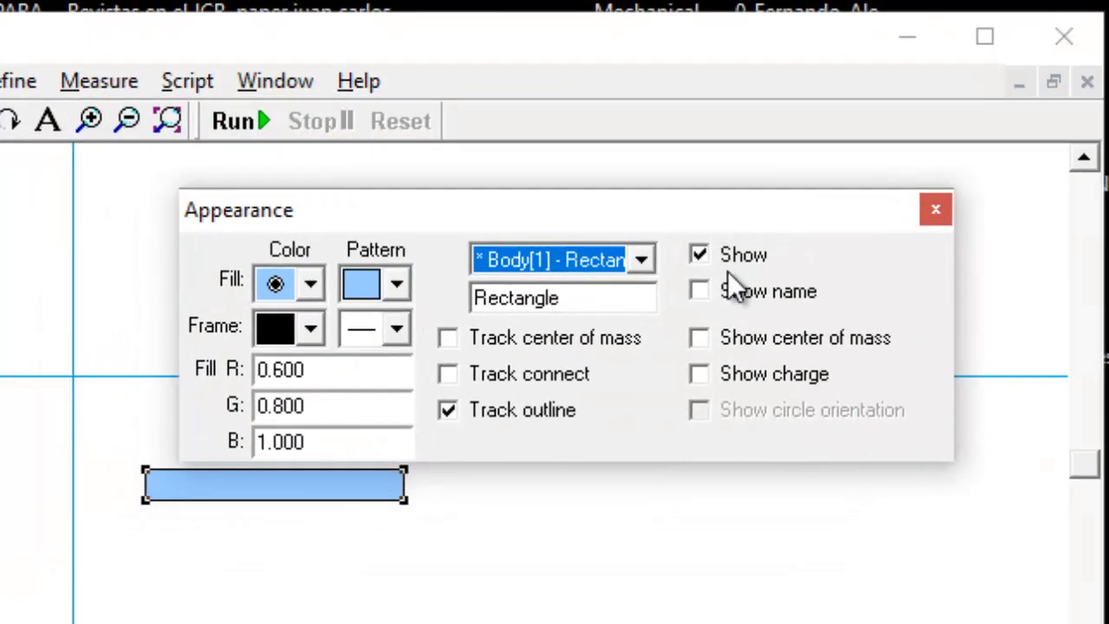
pyautogui.click(728, 344)
pyautogui.click(936, 209)
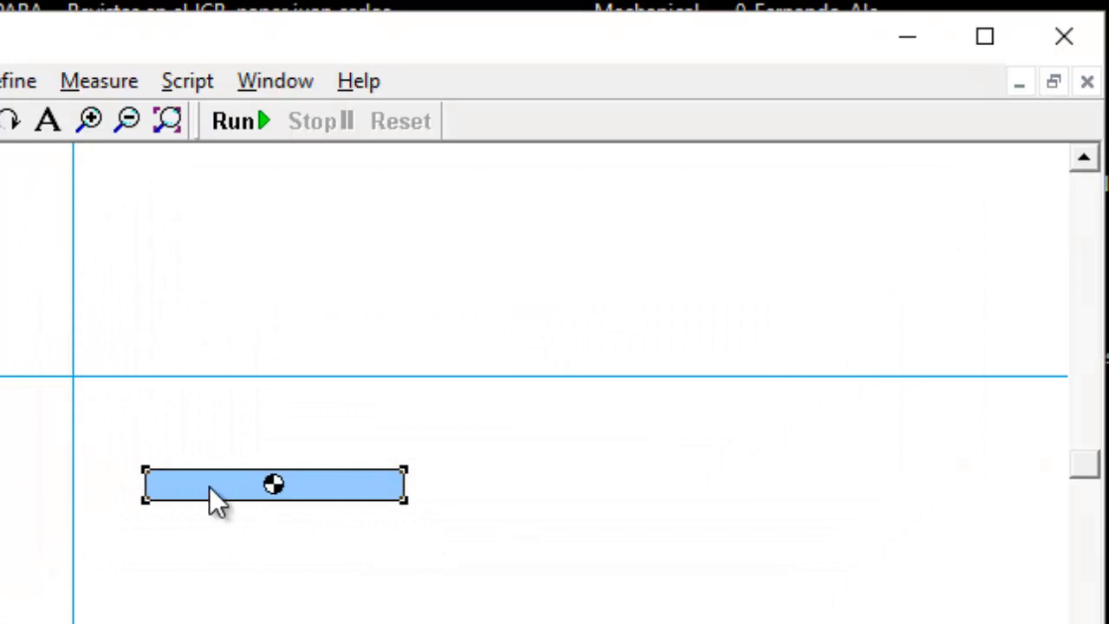
# Center the rectangle on the origin by setting its x and y position to 0
pyautogui.moveTo(217, 501); pyautogui.dragTo(71, 392)
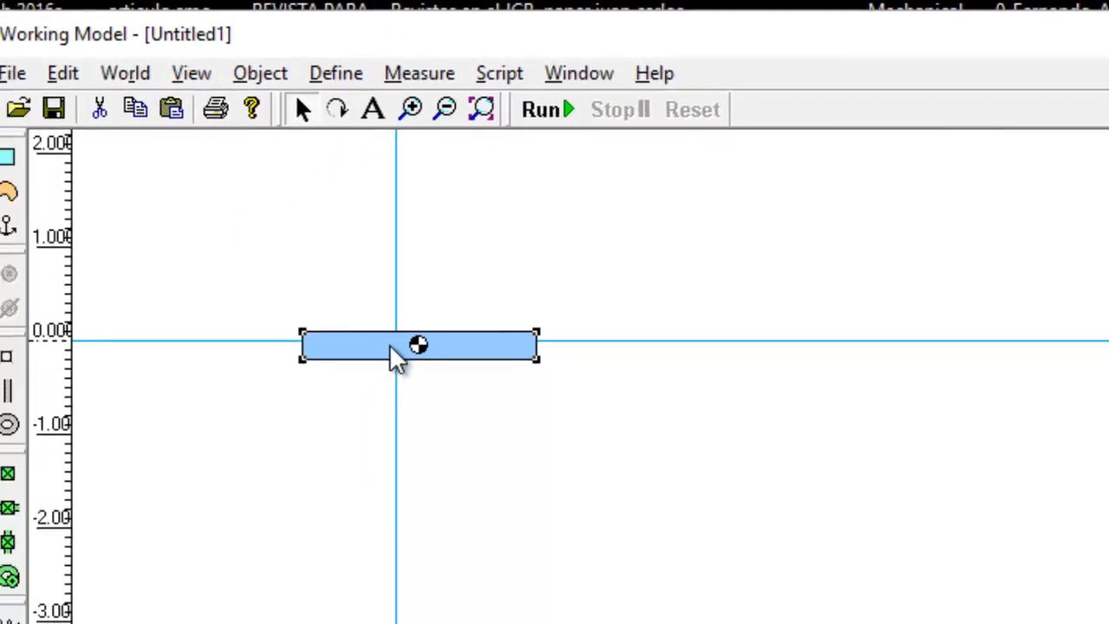
pyautogui.moveTo(374, 347); pyautogui.dragTo(364, 347)
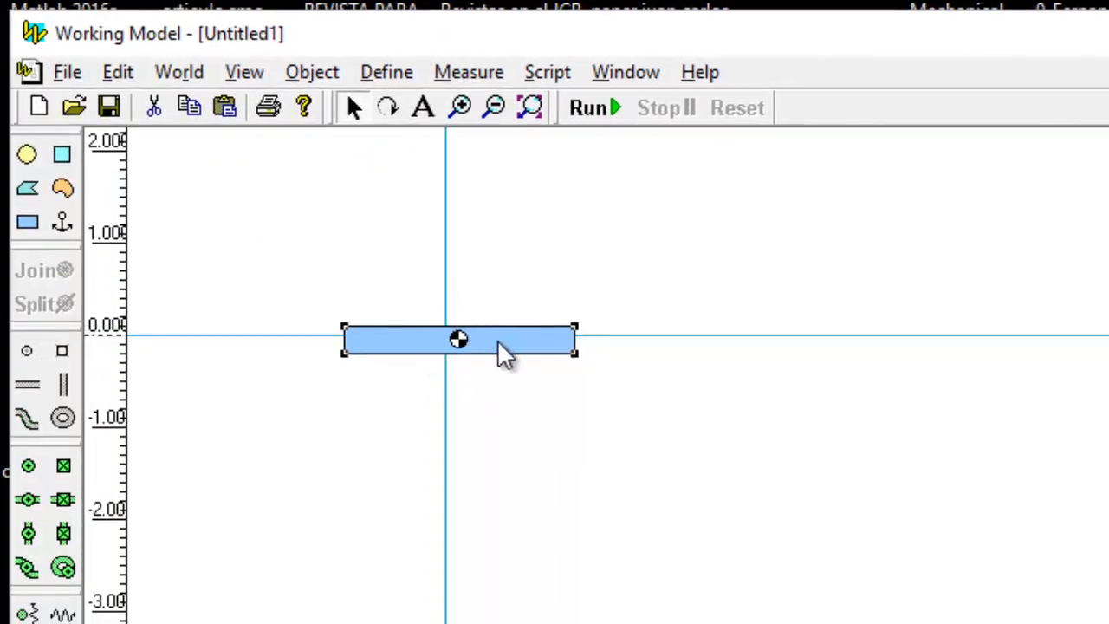
pyautogui.moveTo(505, 352); pyautogui.dragTo(486, 348)
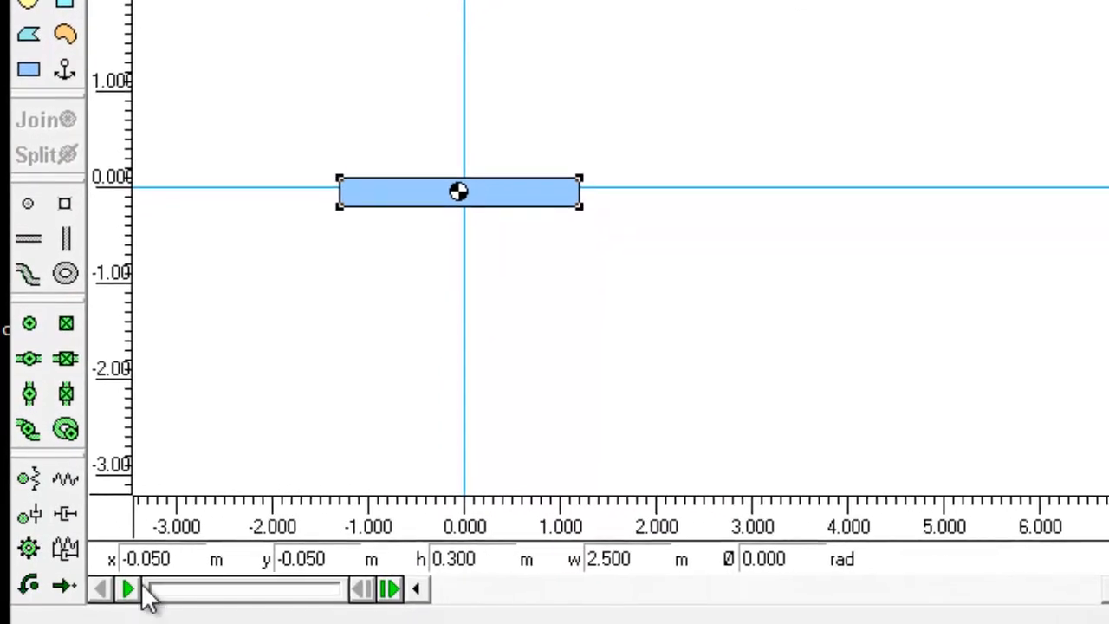
pyautogui.doubleClick(192, 559)
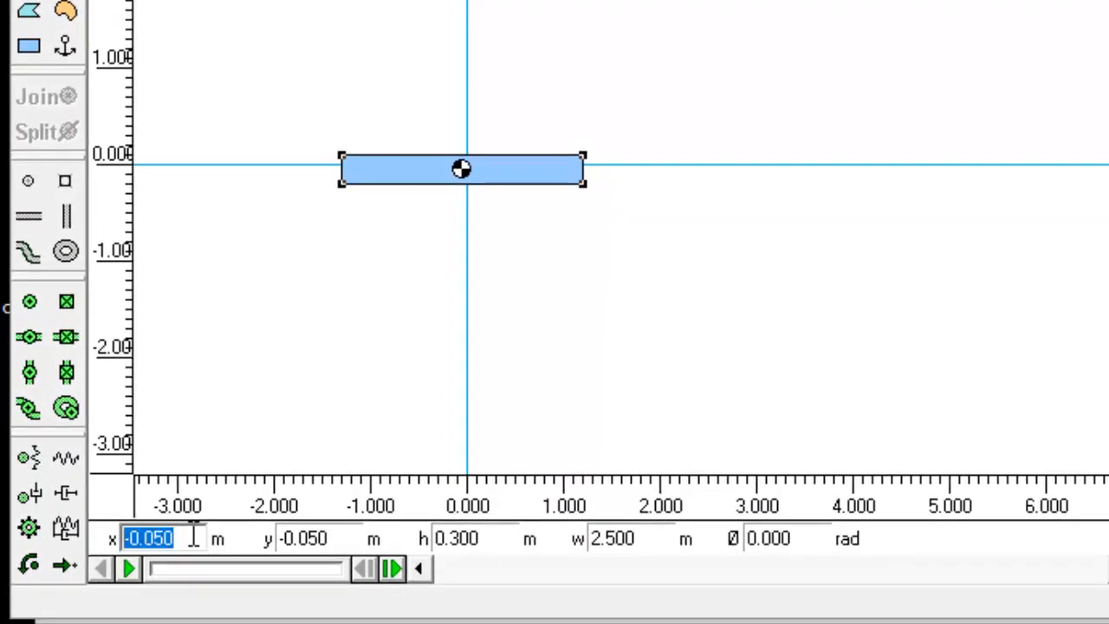
pyautogui.write('0')
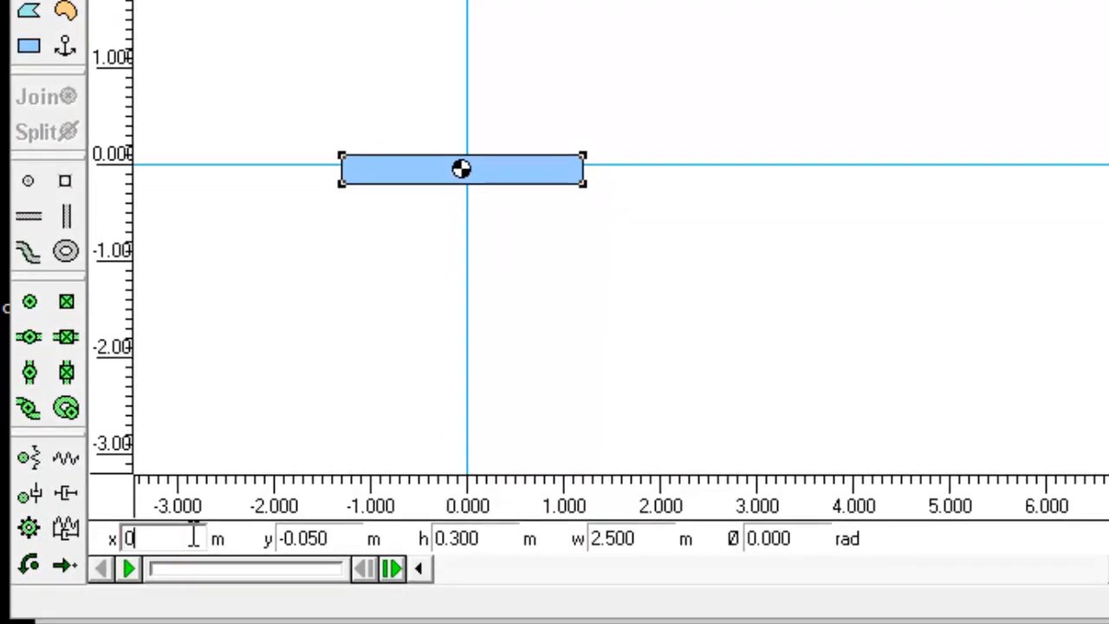
pyautogui.press('Return')
pyautogui.click(334, 539)
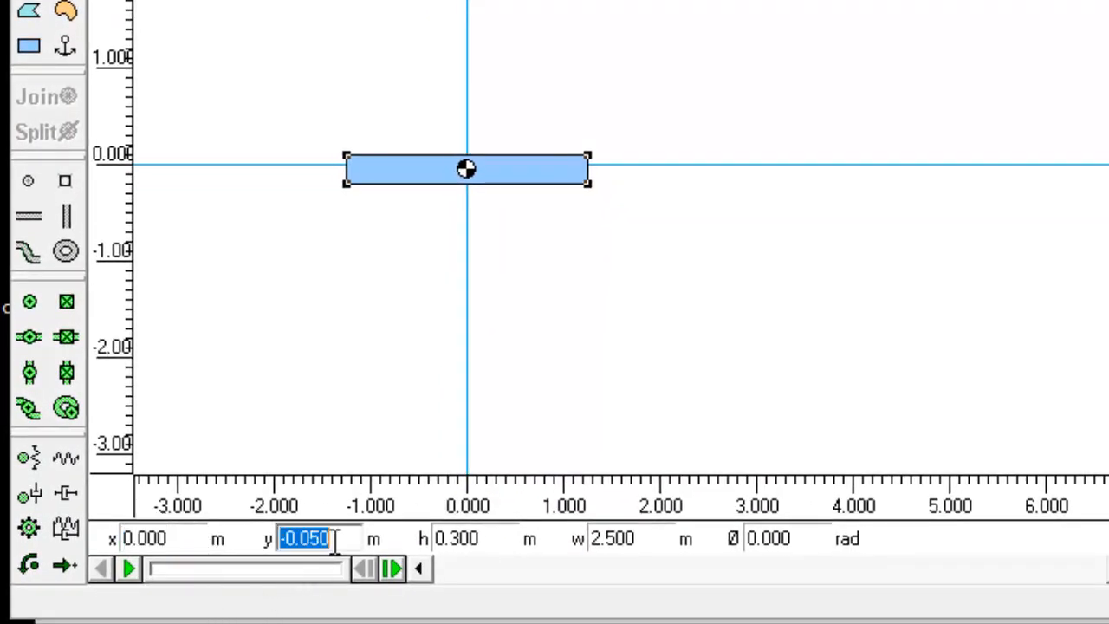
pyautogui.write('0')
pyautogui.press('Return')
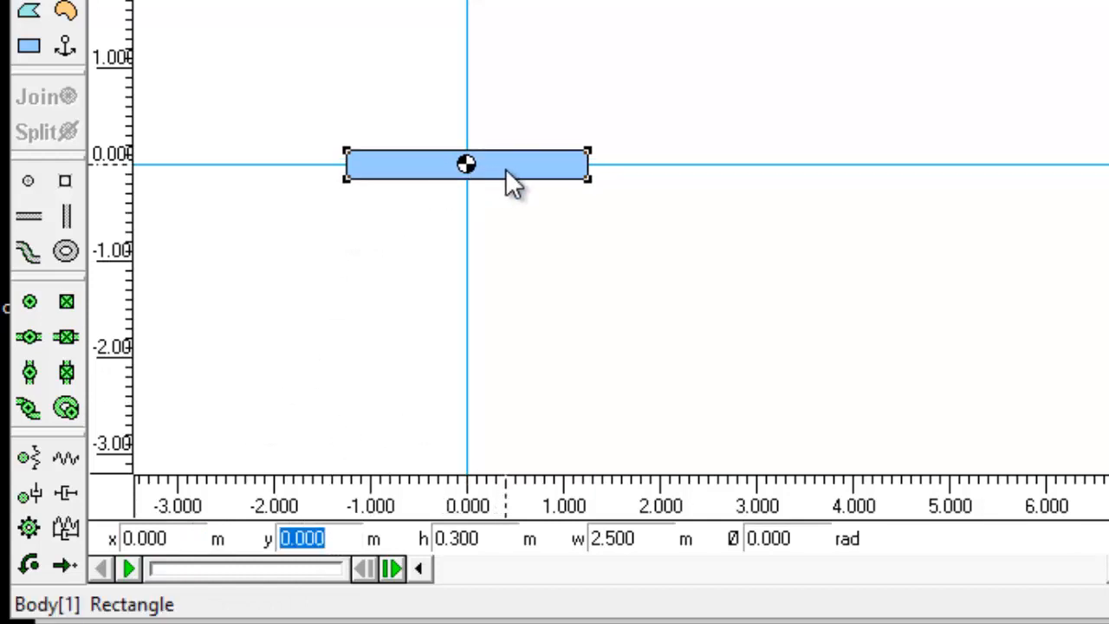
# Move the bar below and to the right of the origin, and place point elements at the origin and mid-height on its left edge
pyautogui.moveTo(506, 168); pyautogui.dragTo(706, 211)
pyautogui.click(655, 255)
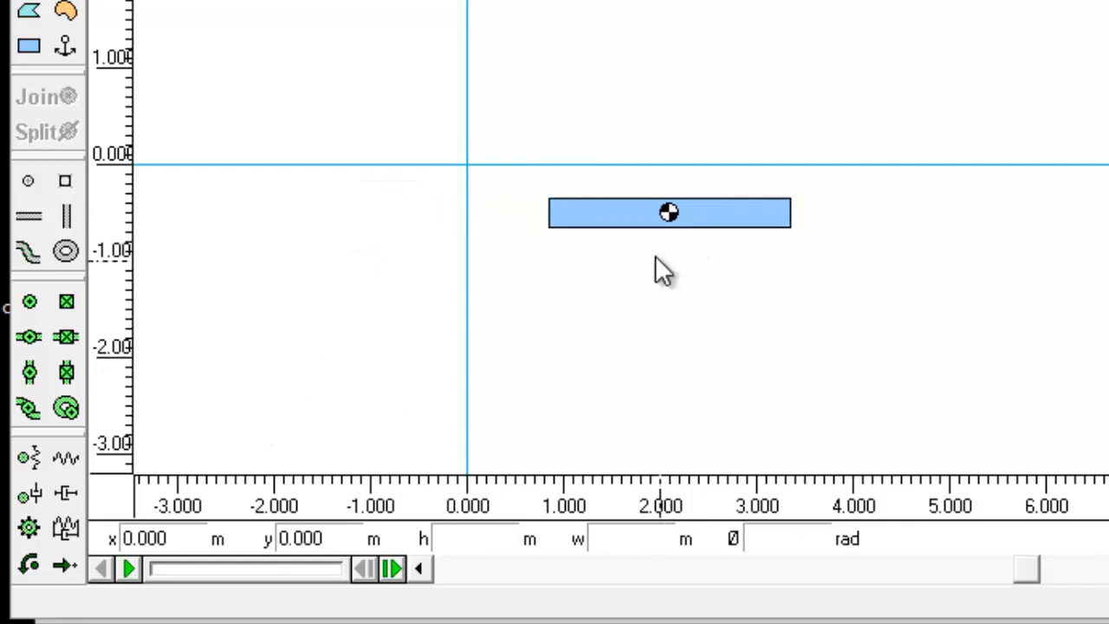
pyautogui.click(34, 182)
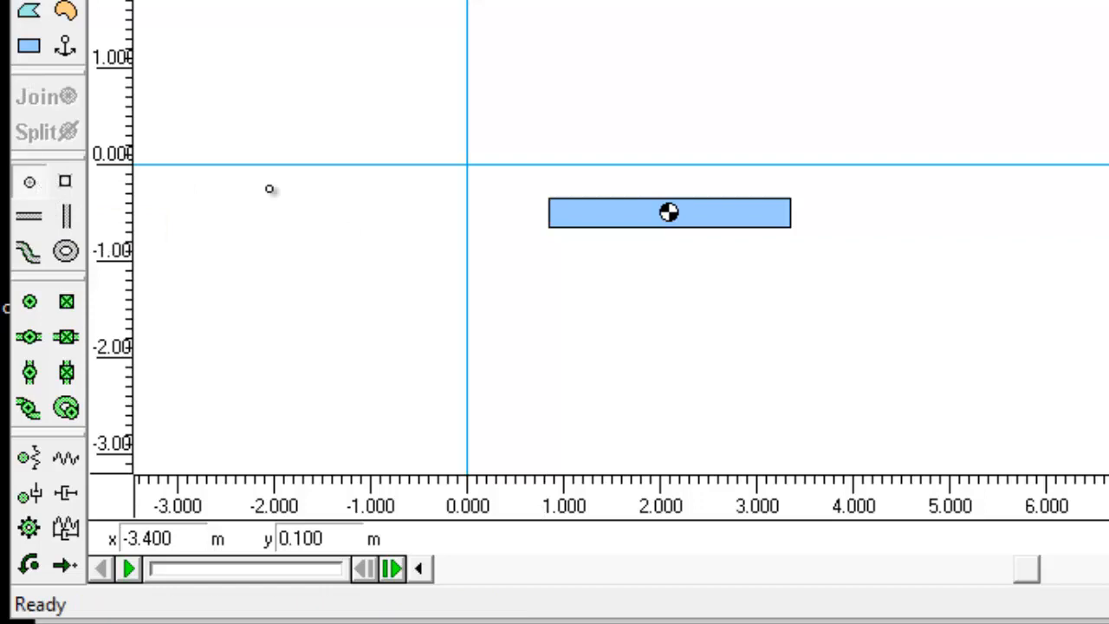
pyautogui.click(467, 165)
pyautogui.click(31, 182)
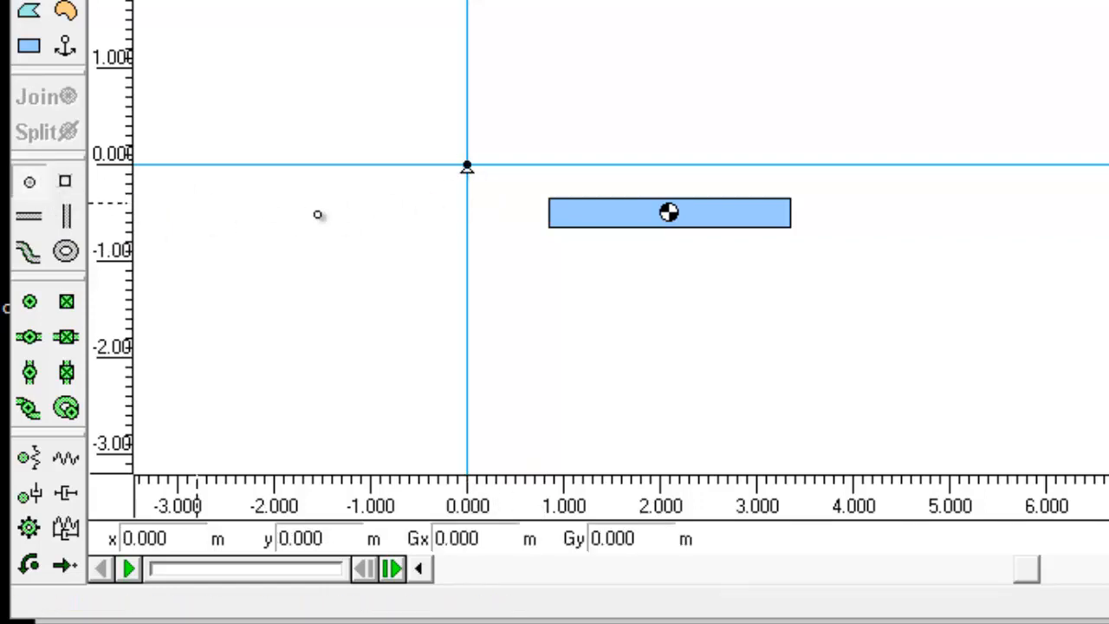
pyautogui.click(549, 213)
# Join the two points into a pin joint at the origin and swing the bar upward to about 0.6 rad
pyautogui.moveTo(427, 115); pyautogui.dragTo(618, 277)
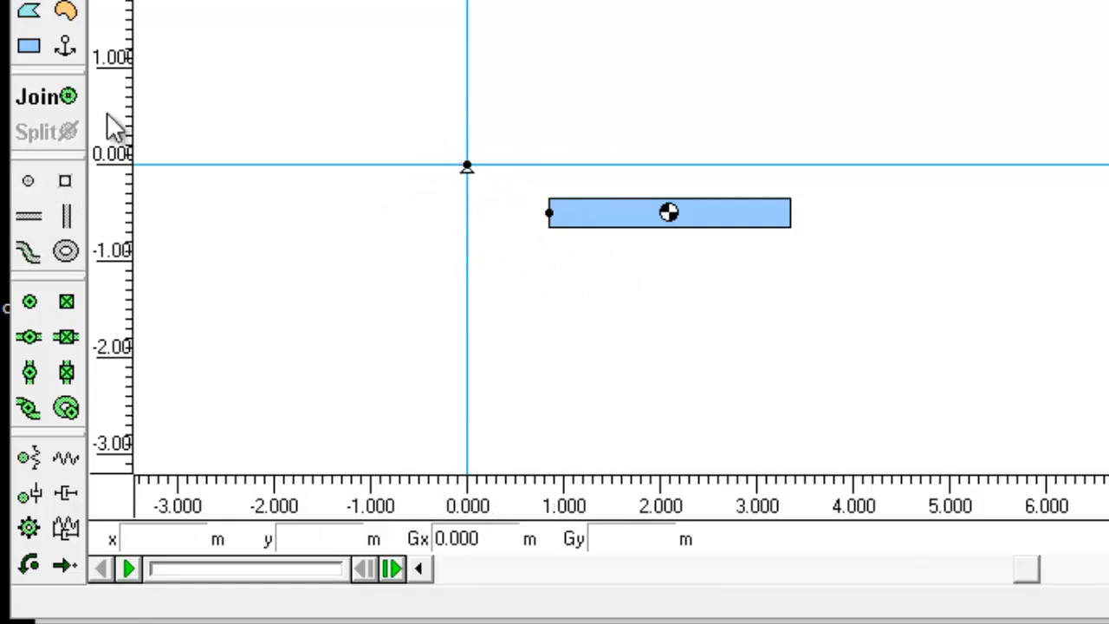
pyautogui.click(37, 94)
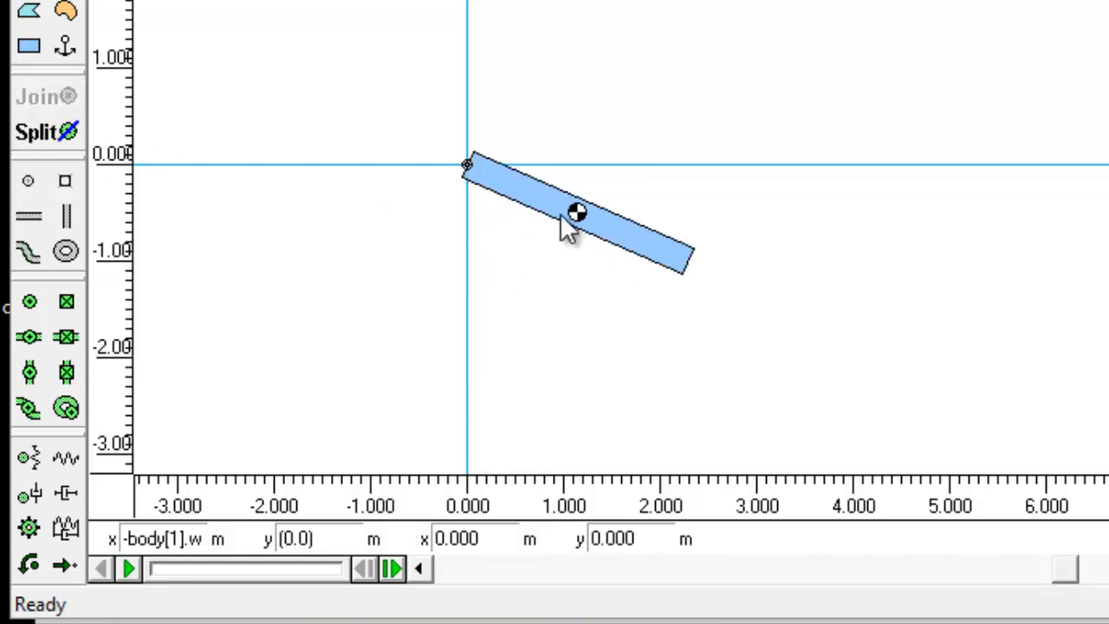
pyautogui.moveTo(567, 230); pyautogui.dragTo(699, 150)
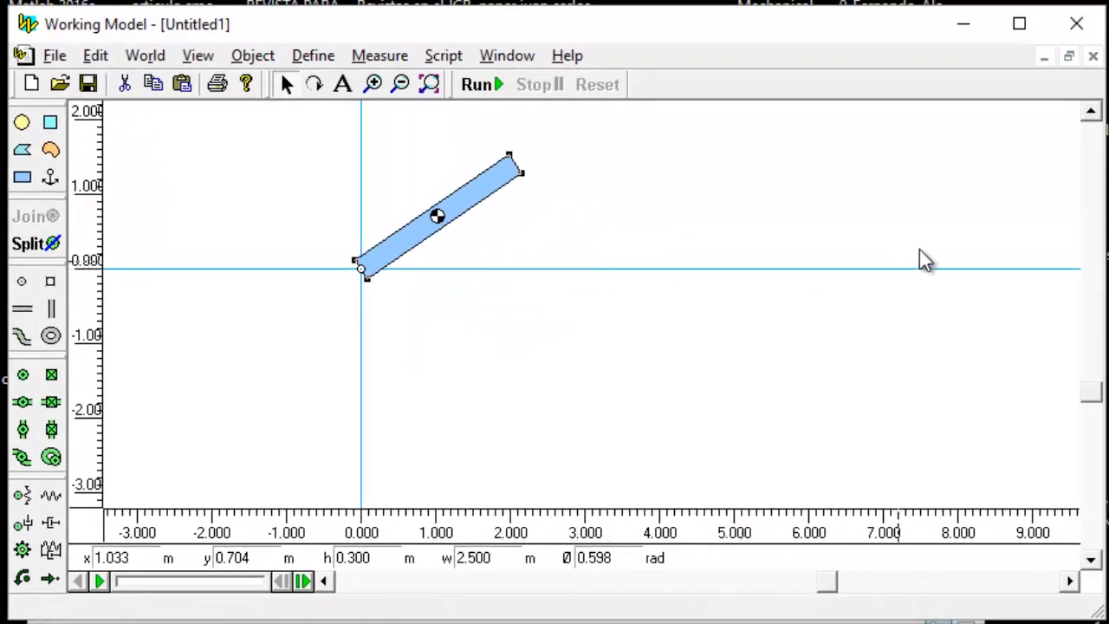
pyautogui.click(401, 287)
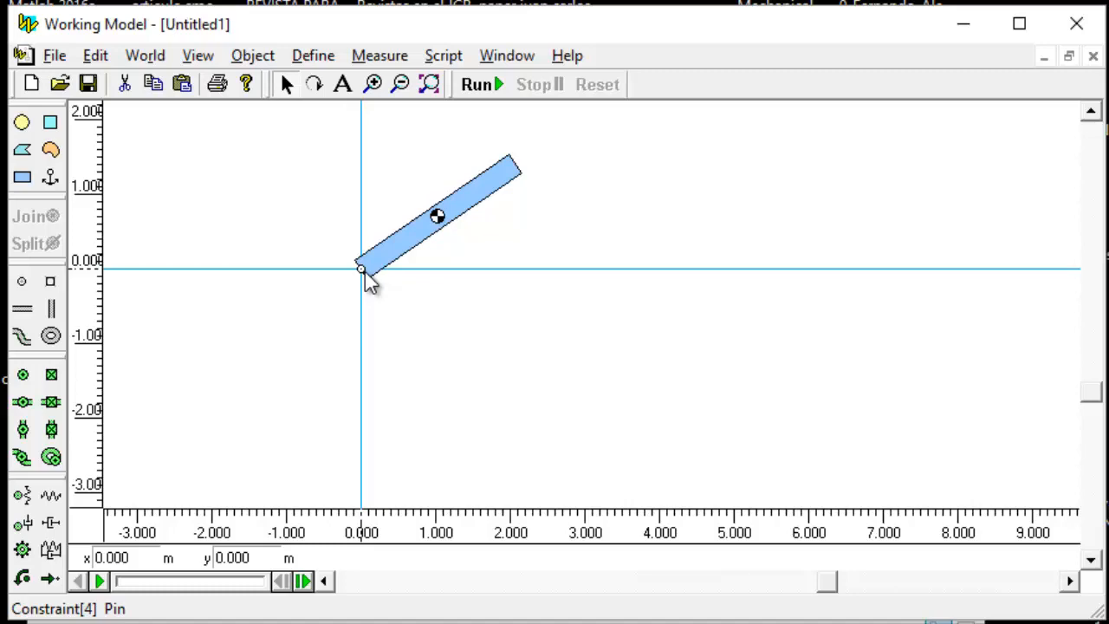
# Draw a second horizontal rectangle about 7.8 m wide below the X axis and set its height to 0.3 m
pyautogui.click(21, 177)
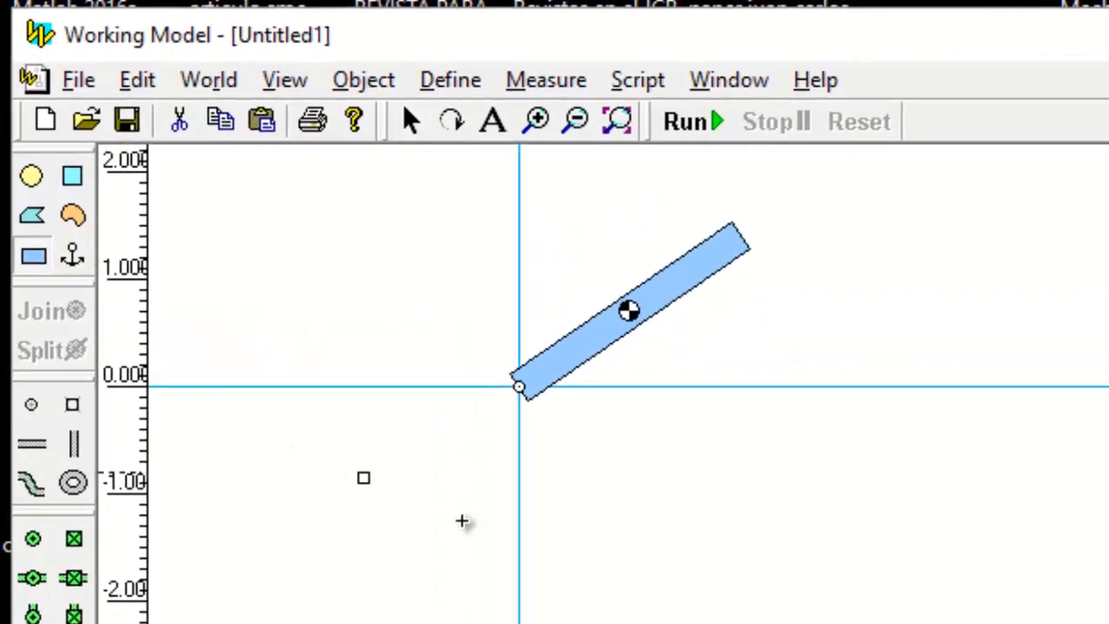
pyautogui.moveTo(358, 472)
pyautogui.mouseDown()
pyautogui.moveTo(1108, 537)
pyautogui.moveTo(1108, 515)
pyautogui.moveTo(1017, 438)
pyautogui.mouseUp()
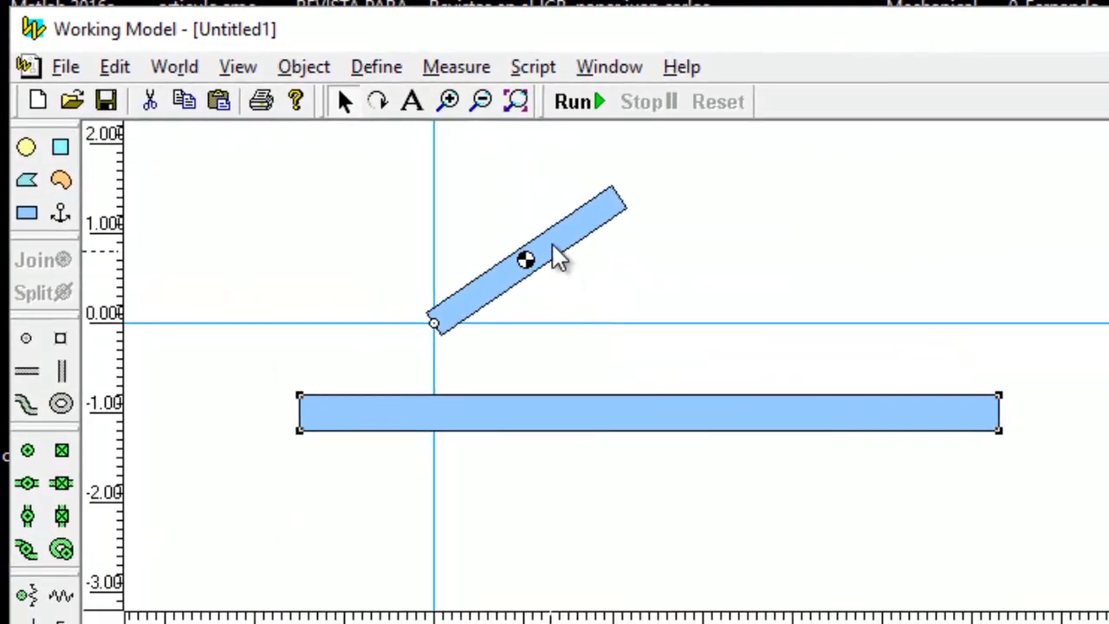
pyautogui.click(559, 258)
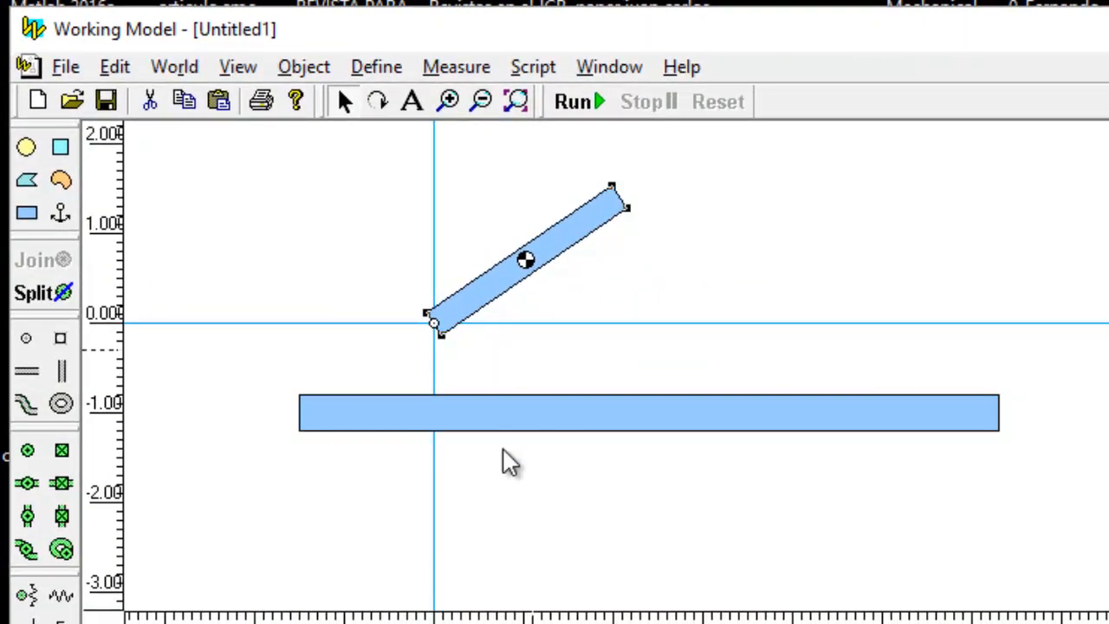
pyautogui.click(554, 426)
pyautogui.doubleClick(460, 544)
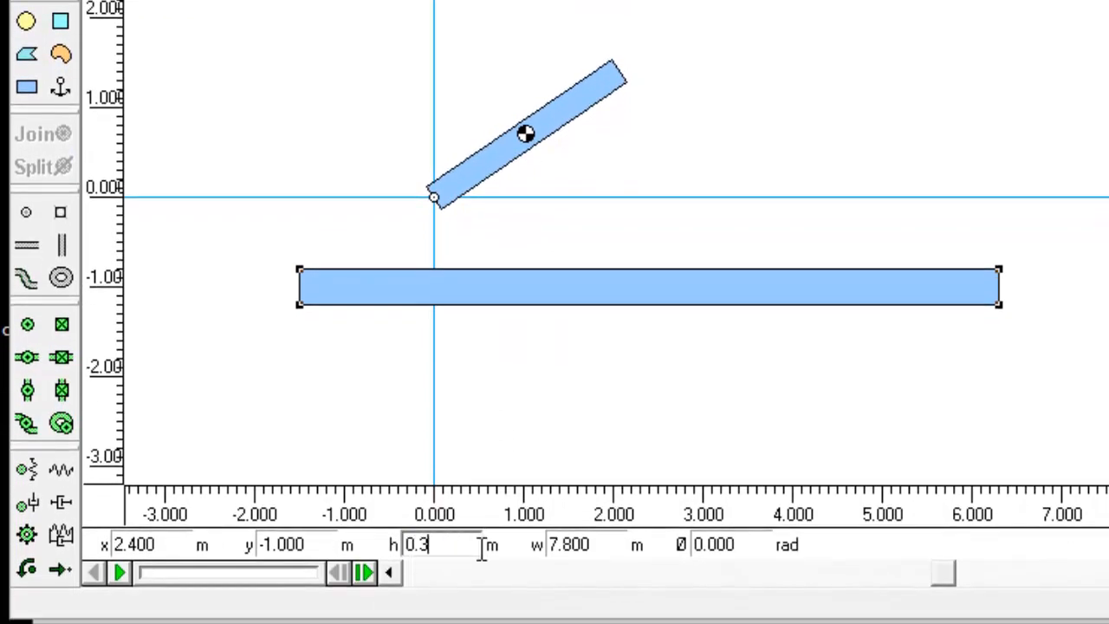
pyautogui.press('Return')
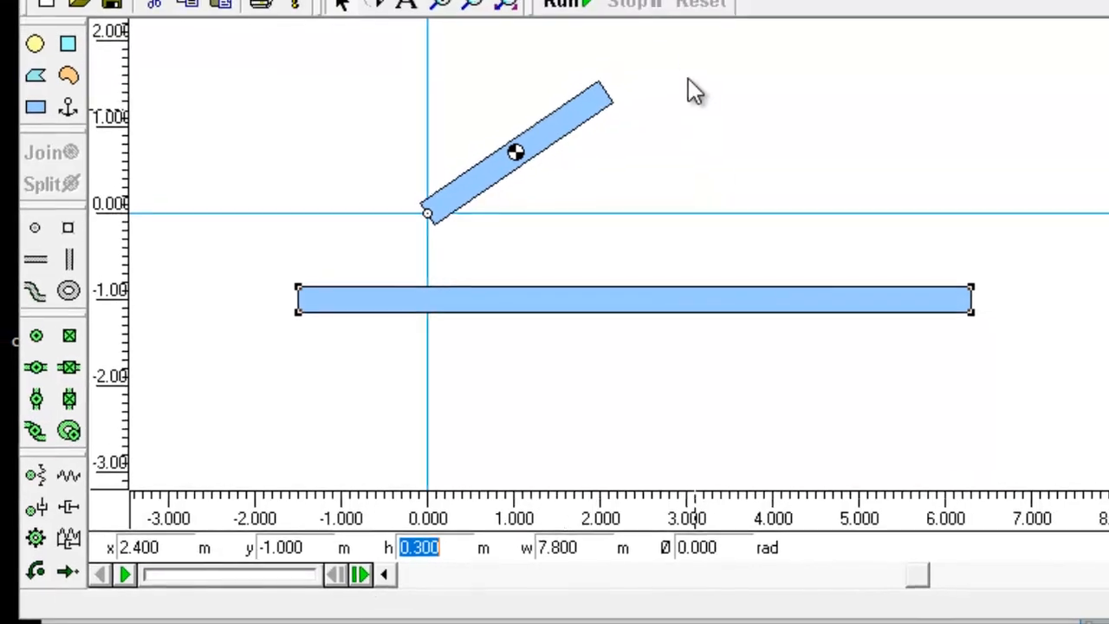
# Show the center of mass of the second rectangle through its appearance settings
pyautogui.click(579, 7)
pyautogui.click(591, 64)
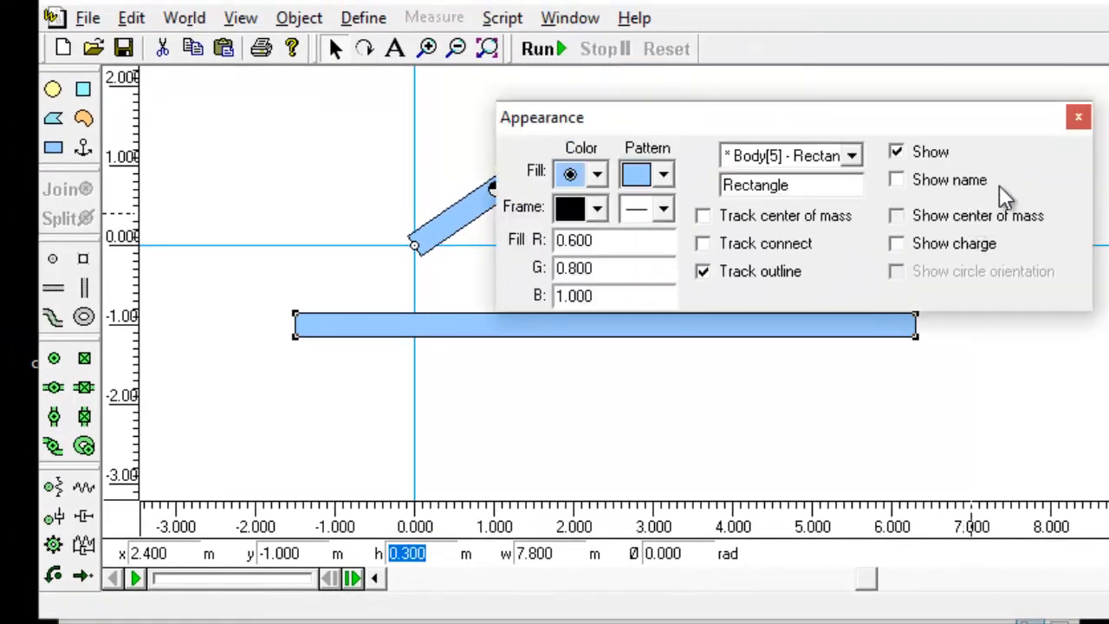
pyautogui.click(954, 208)
pyautogui.click(1077, 119)
# Move the second bar to the right, centered at about x = 4.6 m, and set its width to 5 m
pyautogui.moveTo(722, 331); pyautogui.dragTo(901, 325)
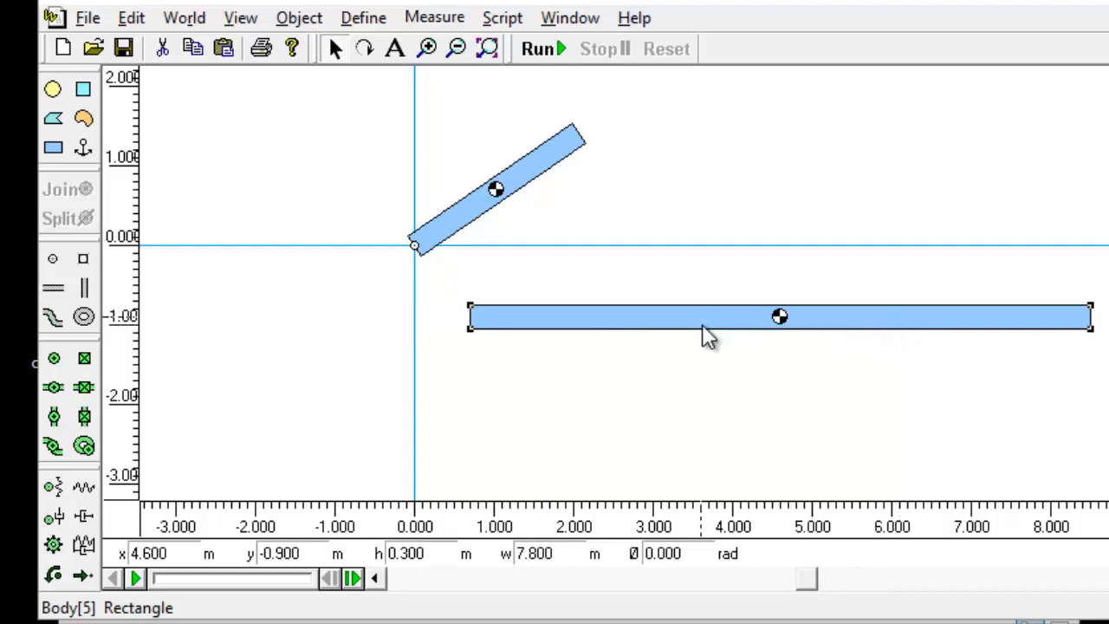
pyautogui.doubleClick(577, 558)
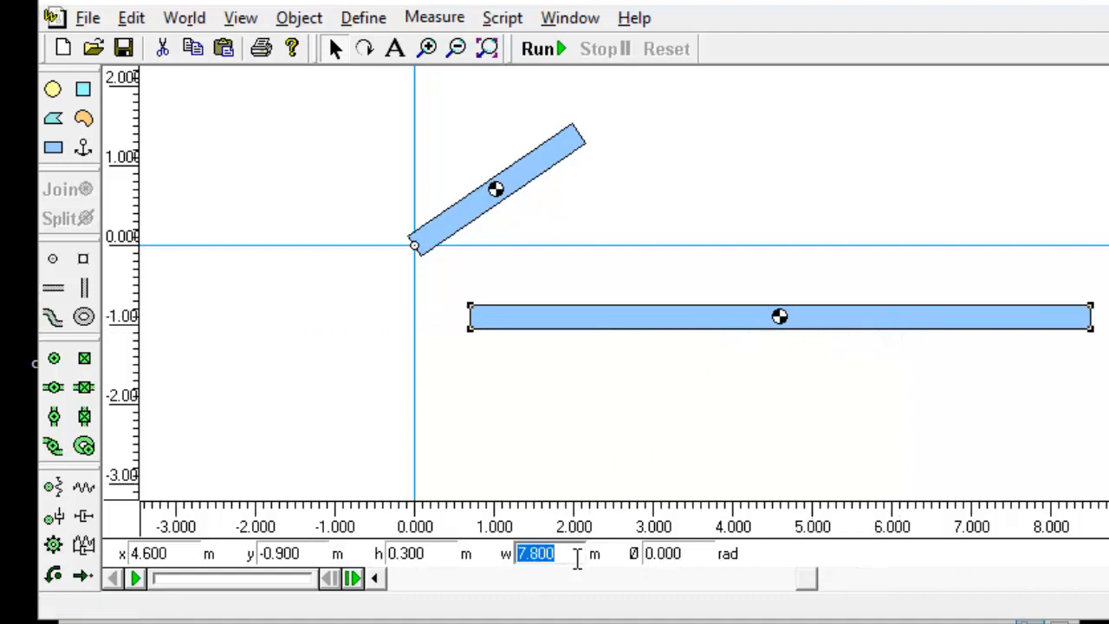
pyautogui.write('5')
pyautogui.press('Return')
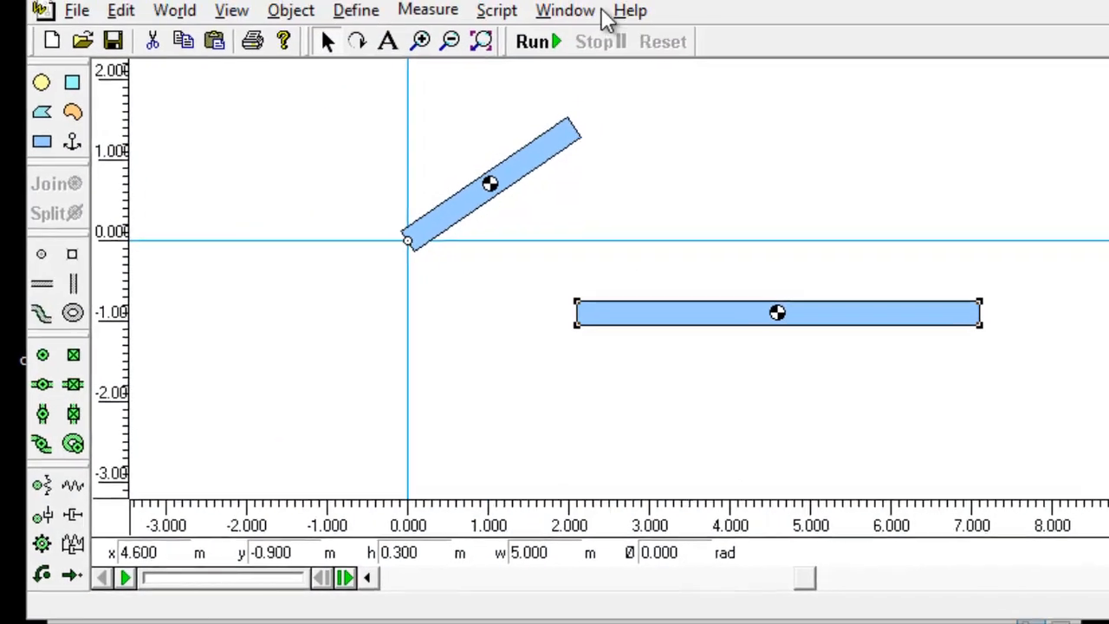
# Review the finished linkage in the 4 barras document and return to the Untitled1 document
pyautogui.click(644, 40)
pyautogui.click(543, 243)
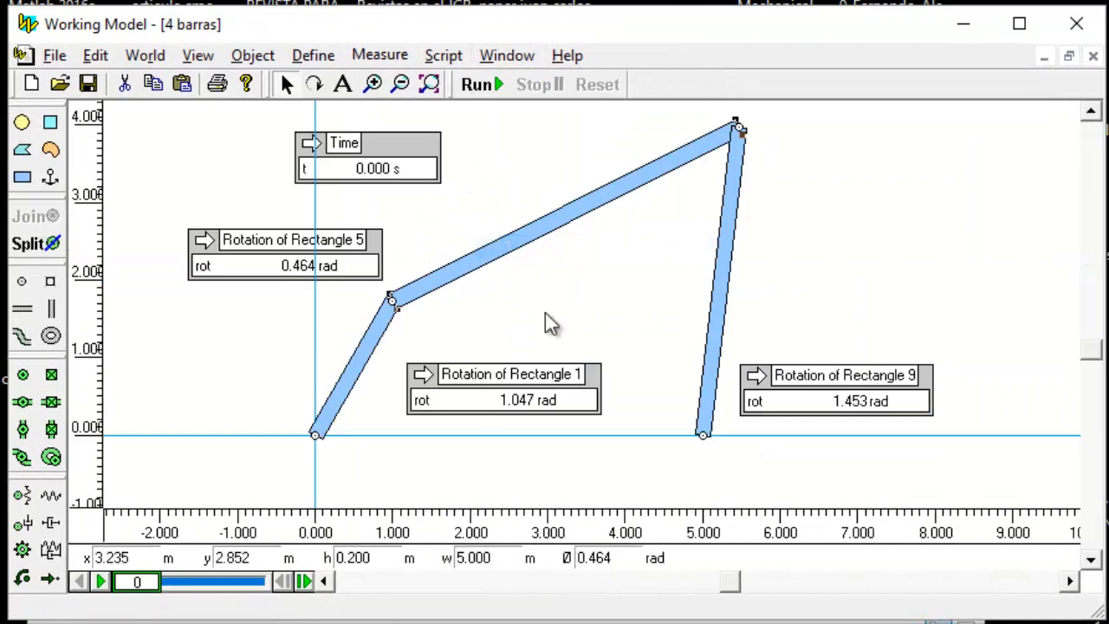
pyautogui.click(508, 55)
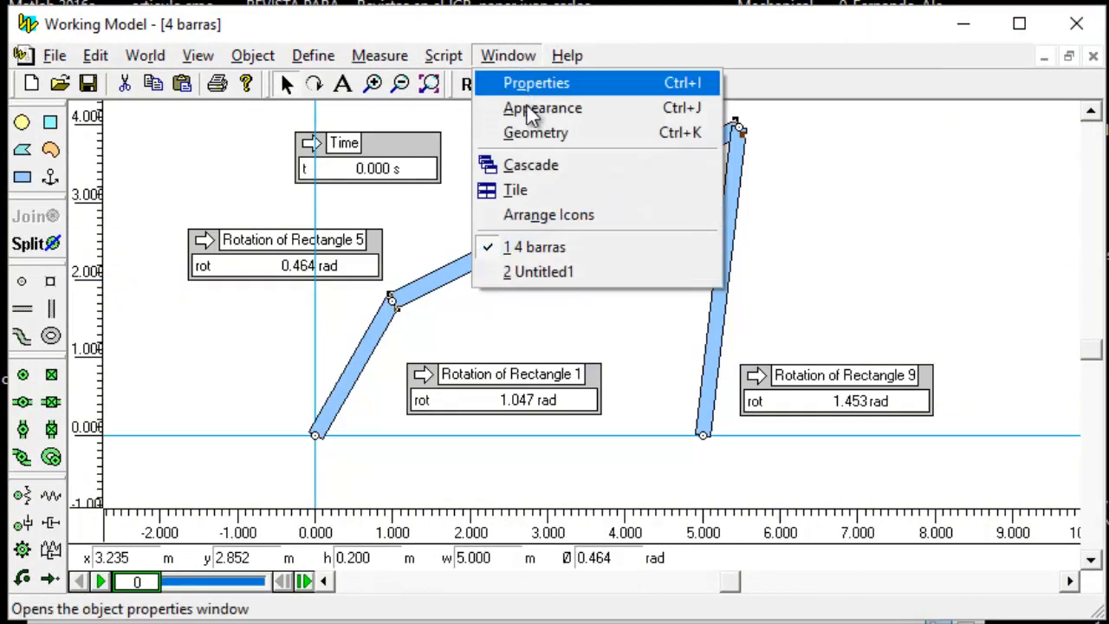
pyautogui.click(537, 270)
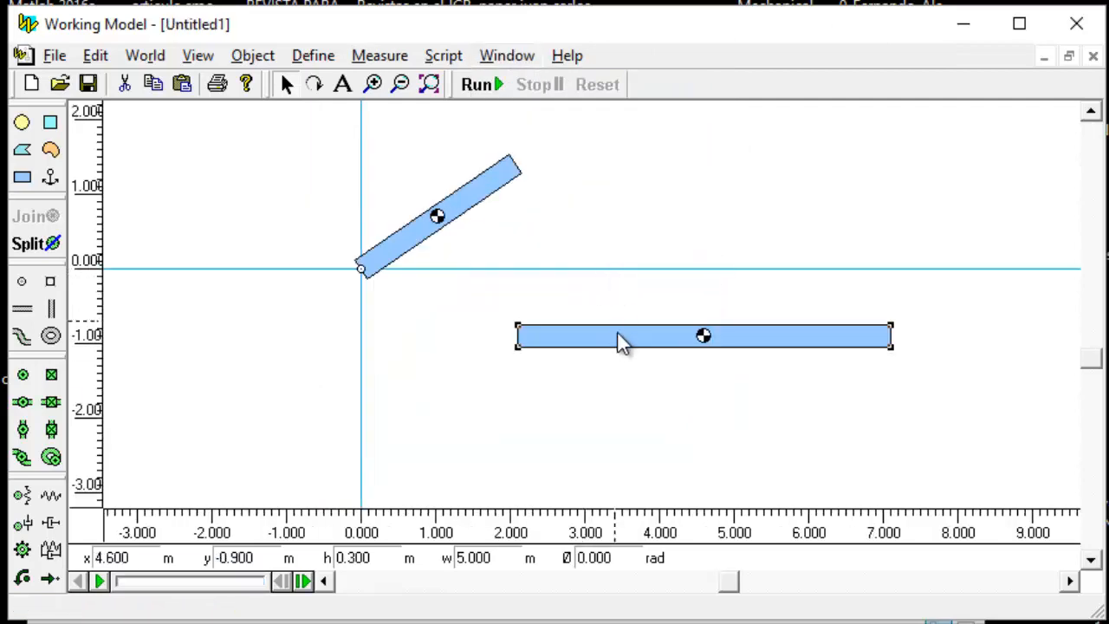
# Reposition the second bar just below the X axis at about x = 5.3 m and set its rotation to 1 rad
pyautogui.moveTo(622, 340); pyautogui.dragTo(665, 183)
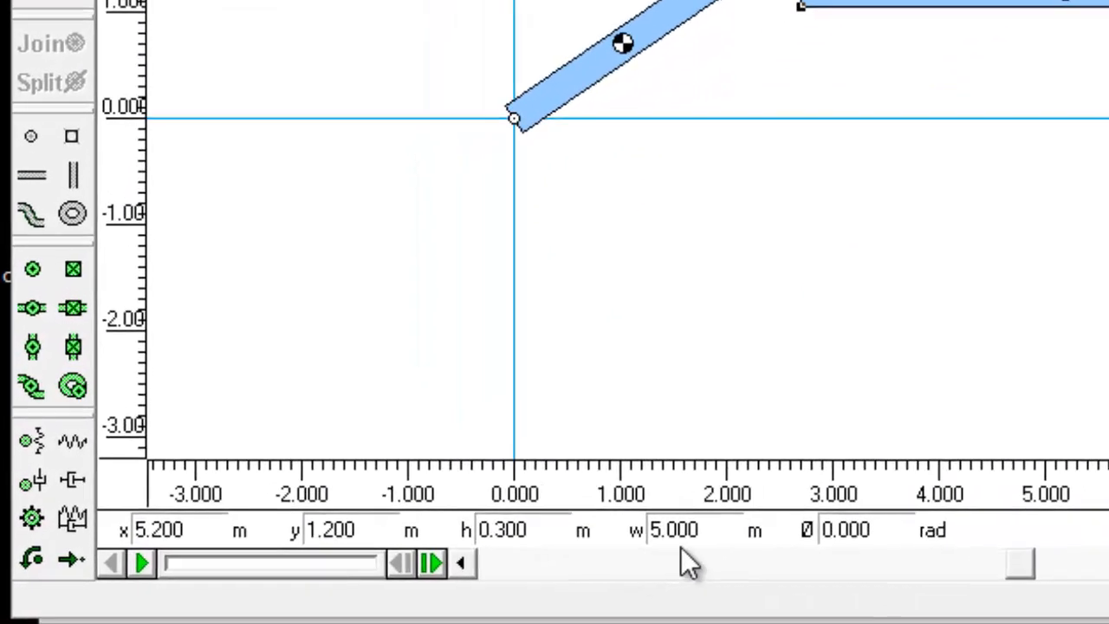
pyautogui.doubleClick(475, 557)
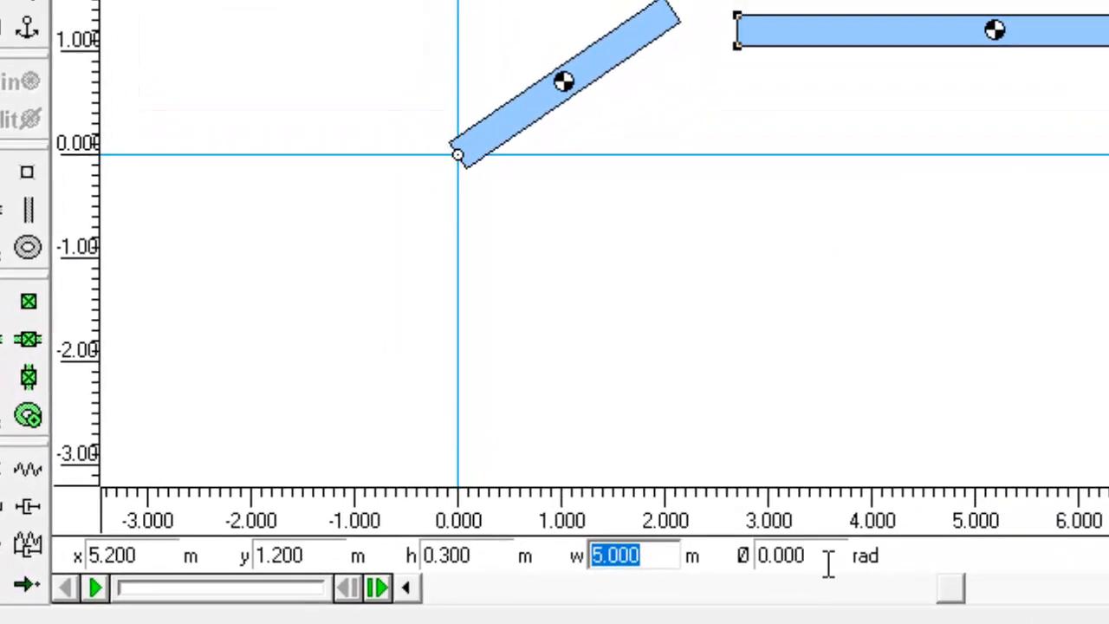
pyautogui.doubleClick(828, 563)
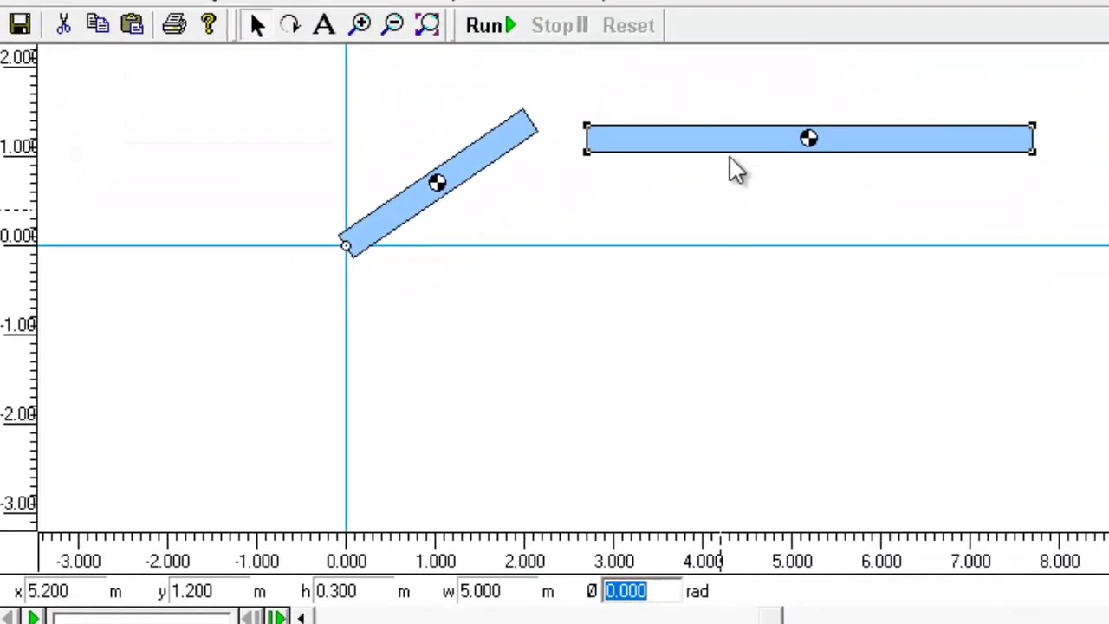
pyautogui.moveTo(735, 169); pyautogui.dragTo(744, 299)
pyautogui.doubleClick(653, 590)
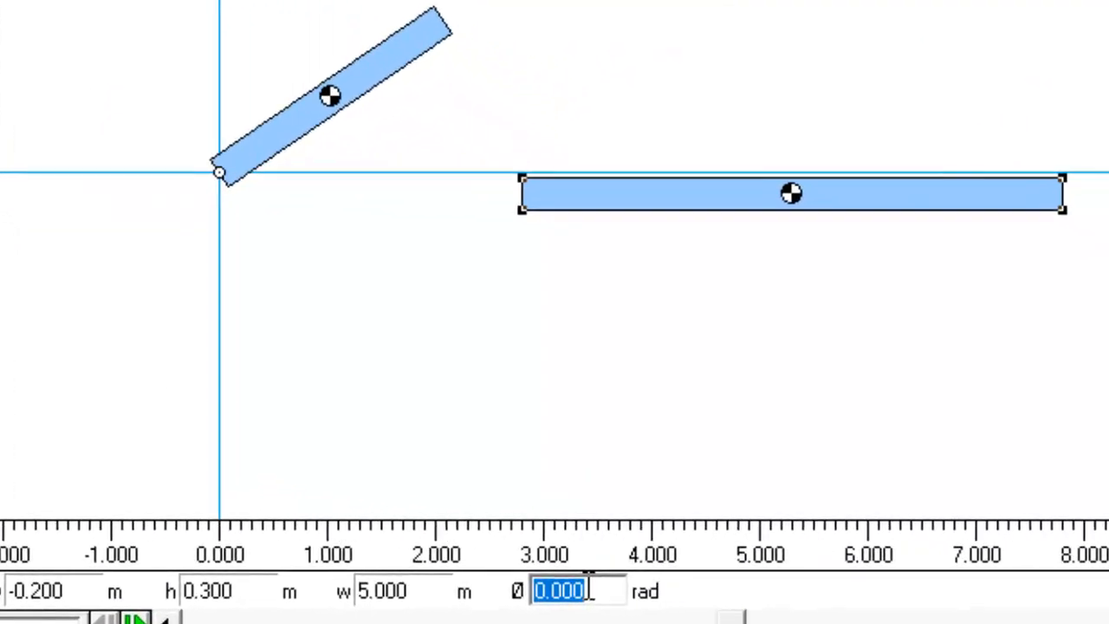
pyautogui.write('1')
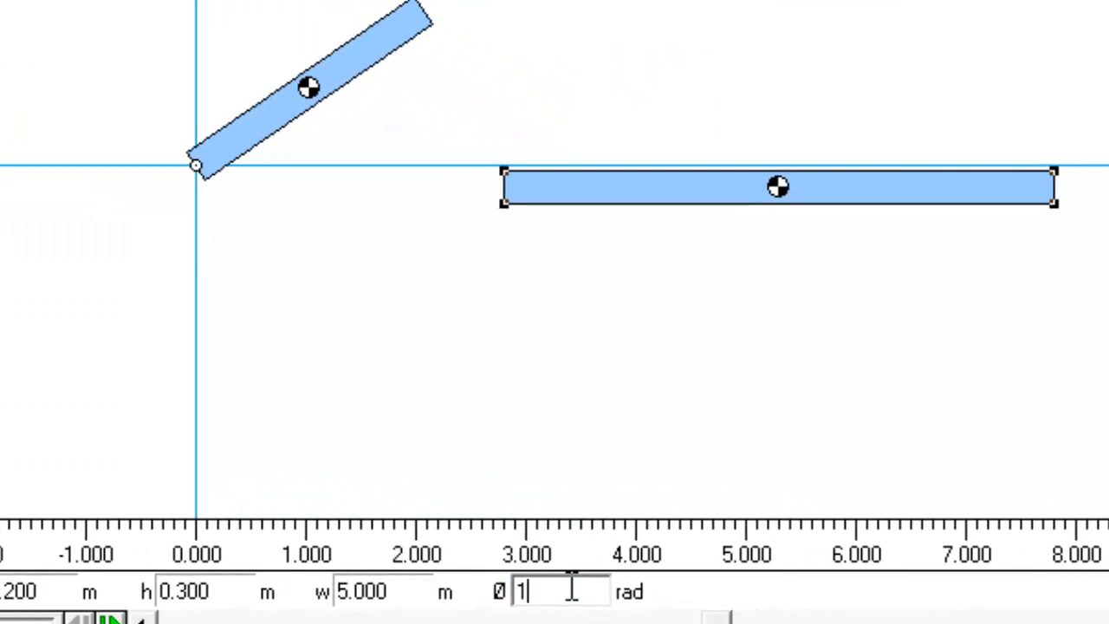
pyautogui.press('Return')
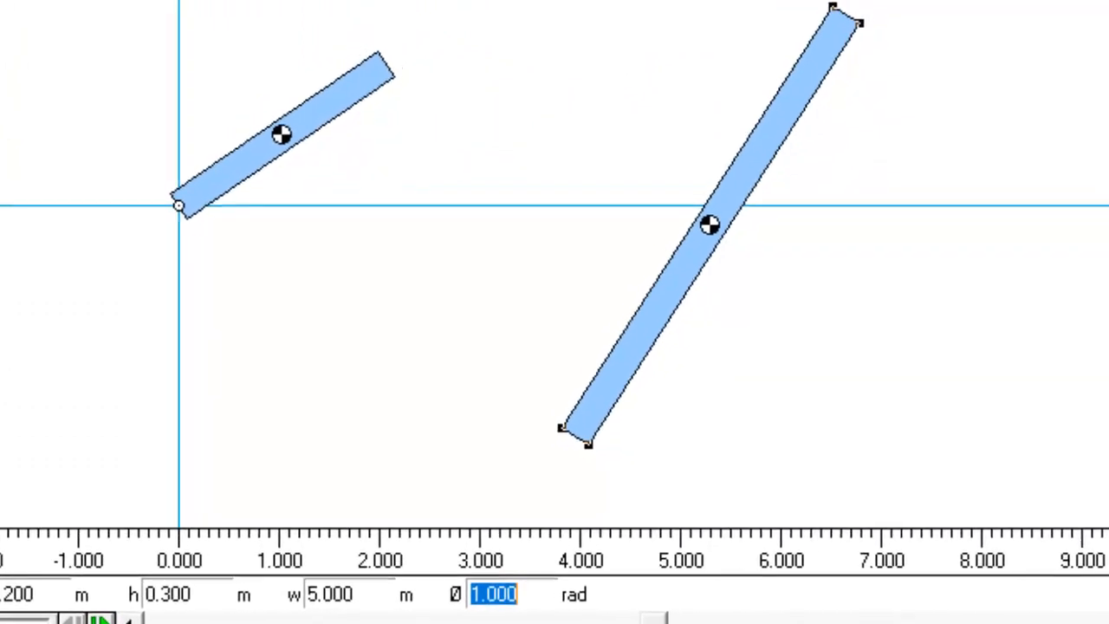
# Set the second bar's rotation to pi/3 rad
pyautogui.write('pi')
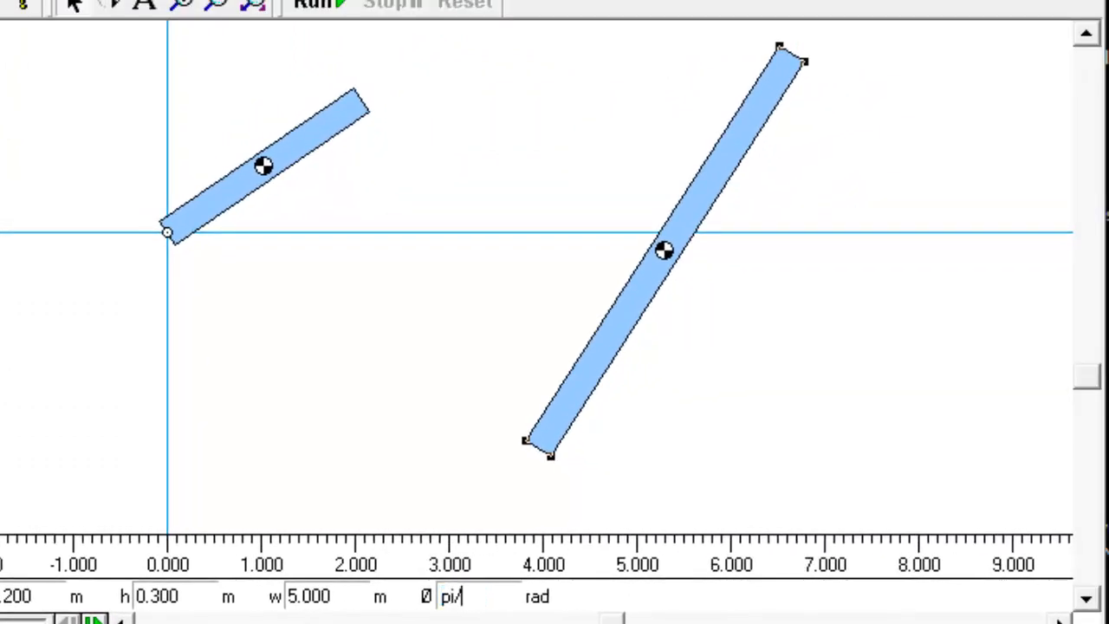
pyautogui.write('/3')
pyautogui.press('Return')
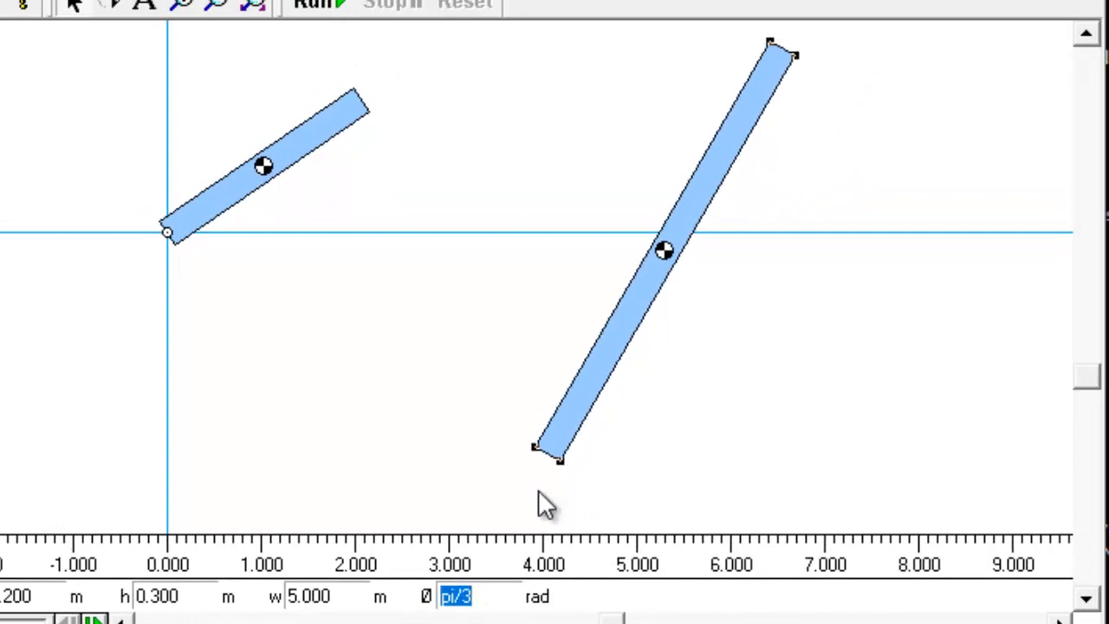
# Center the second bar on the X axis, set its rotation to 0 rad, and reposition it about 0.8 m above the axis
pyautogui.moveTo(565, 435); pyautogui.dragTo(499, 416)
pyautogui.click(488, 595)
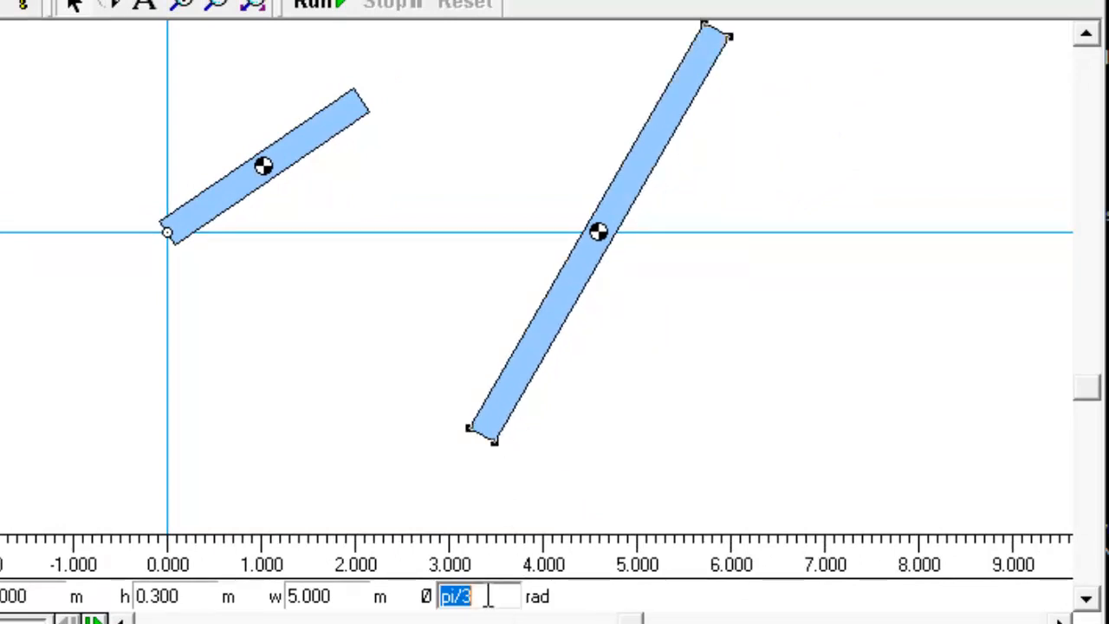
pyautogui.press('Return')
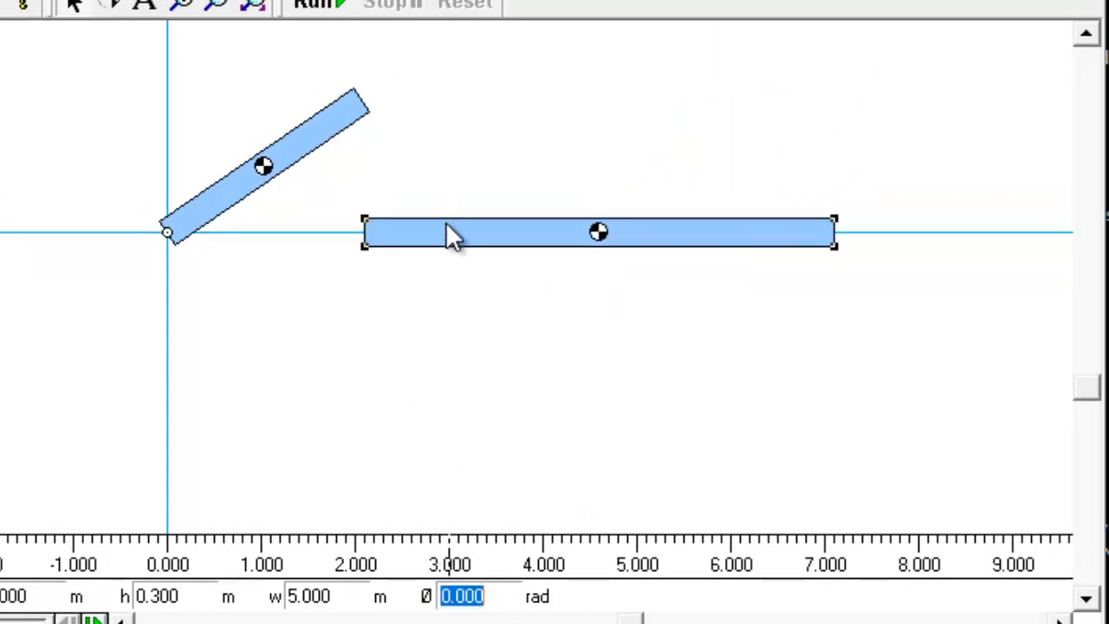
pyautogui.moveTo(454, 236); pyautogui.dragTo(513, 165)
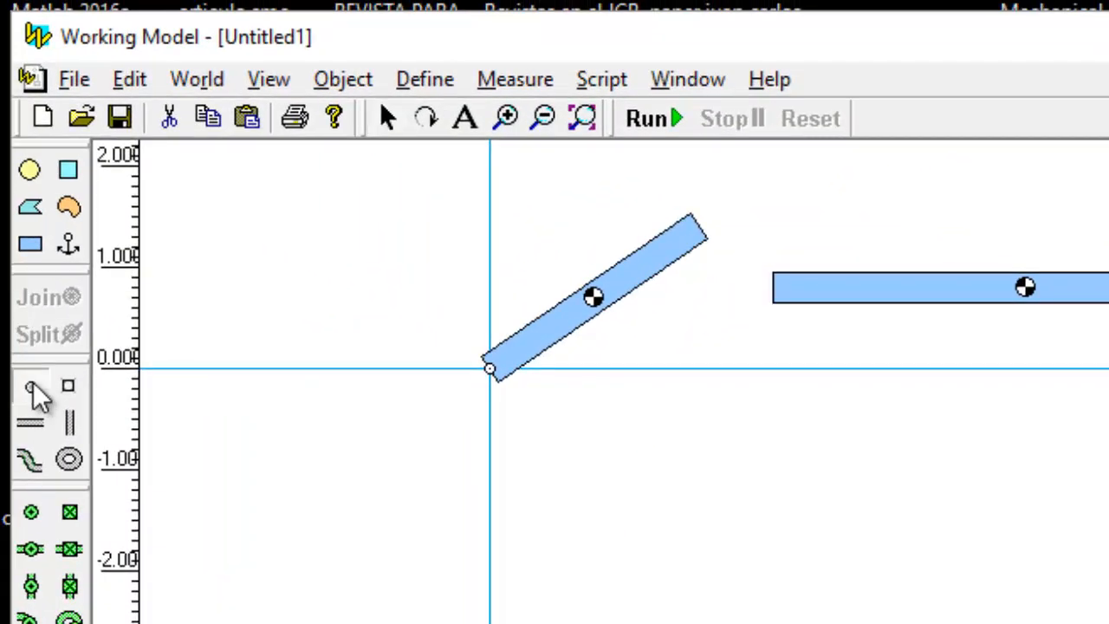
# Attach point elements to the first bar's free end and the second bar's near end, and join them into a pin joint
pyautogui.click(32, 389)
pyautogui.click(697, 228)
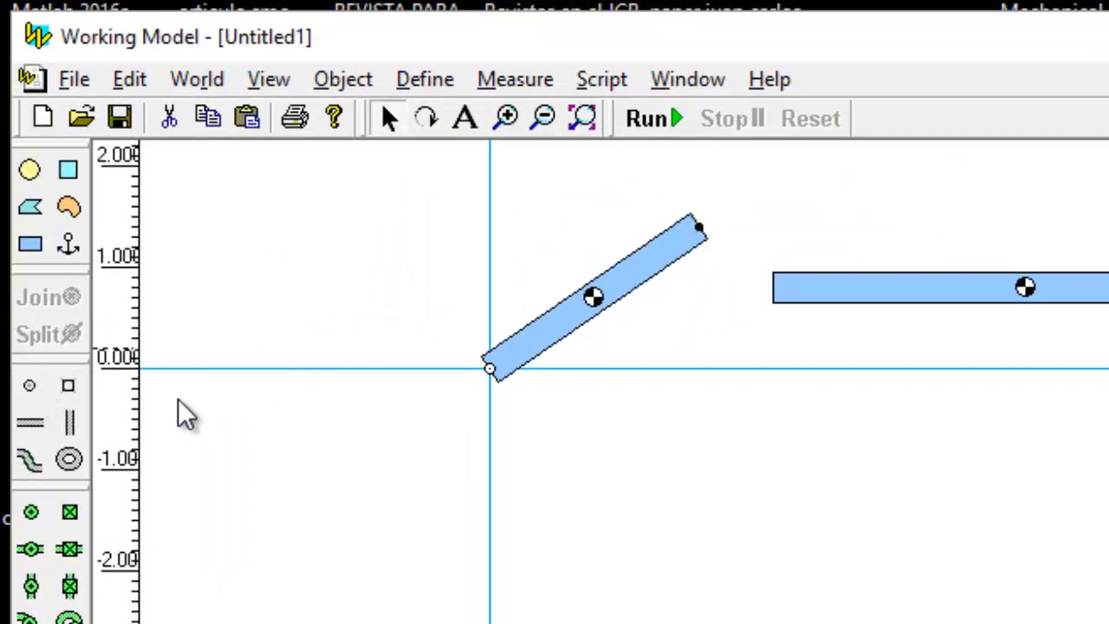
pyautogui.click(35, 387)
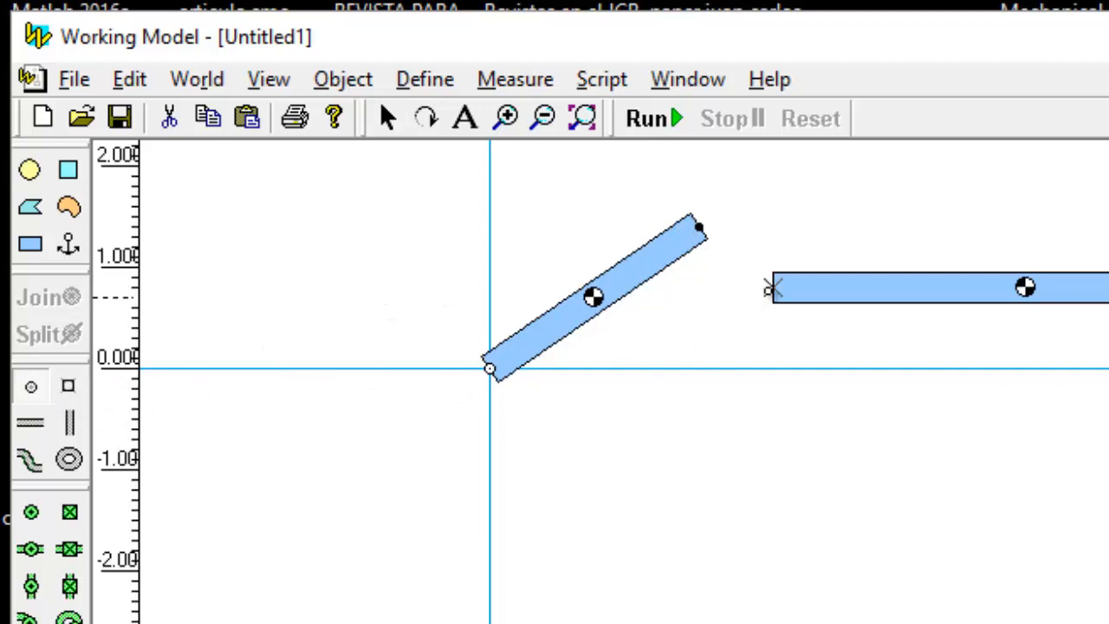
pyautogui.click(772, 288)
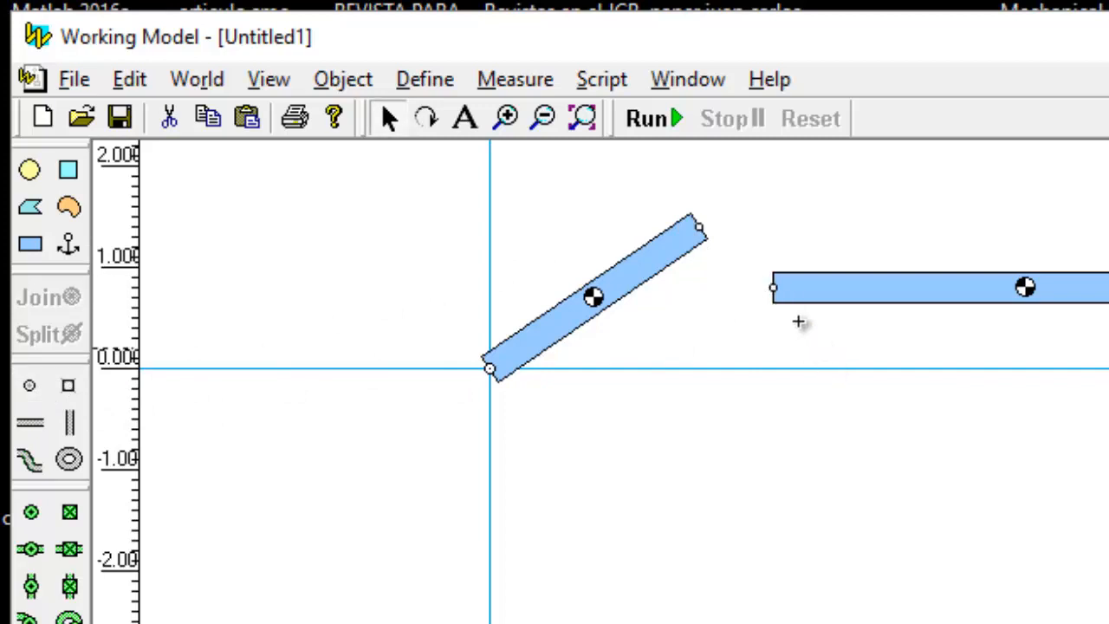
pyautogui.moveTo(820, 341); pyautogui.dragTo(652, 204)
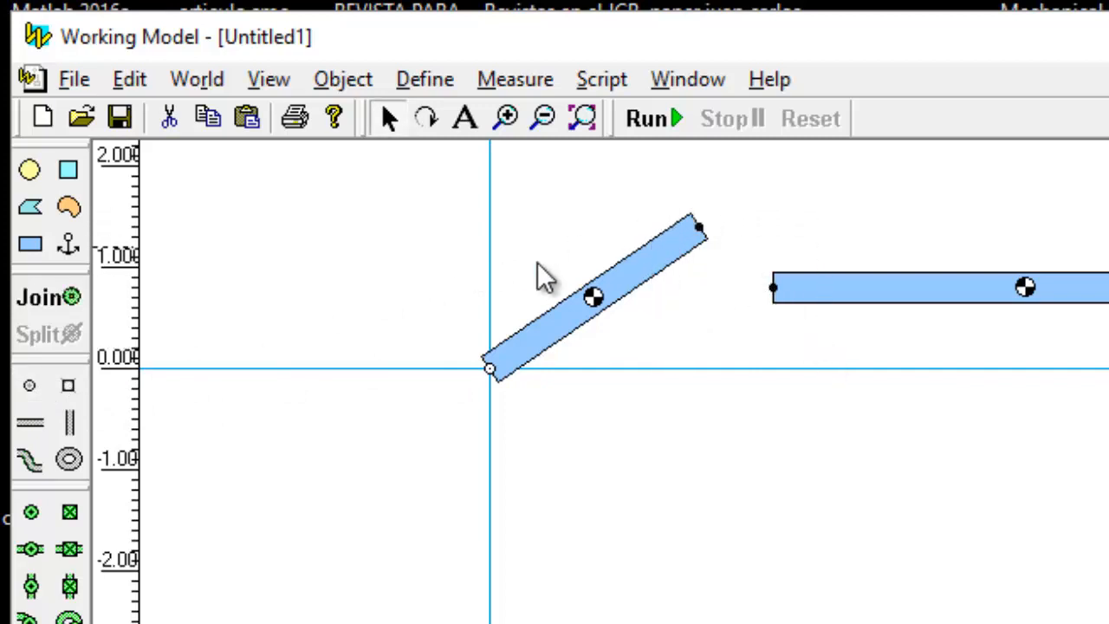
pyautogui.click(45, 303)
# Set the first bar's rotation to pi/3 rad
pyautogui.moveTo(674, 340); pyautogui.dragTo(651, 302)
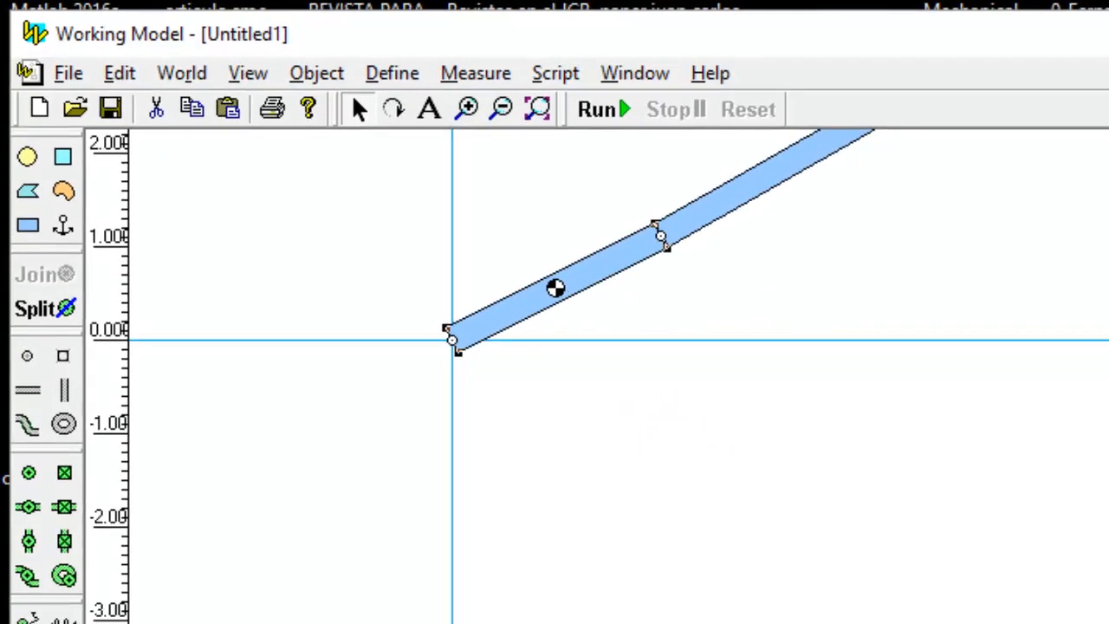
pyautogui.doubleClick(668, 604)
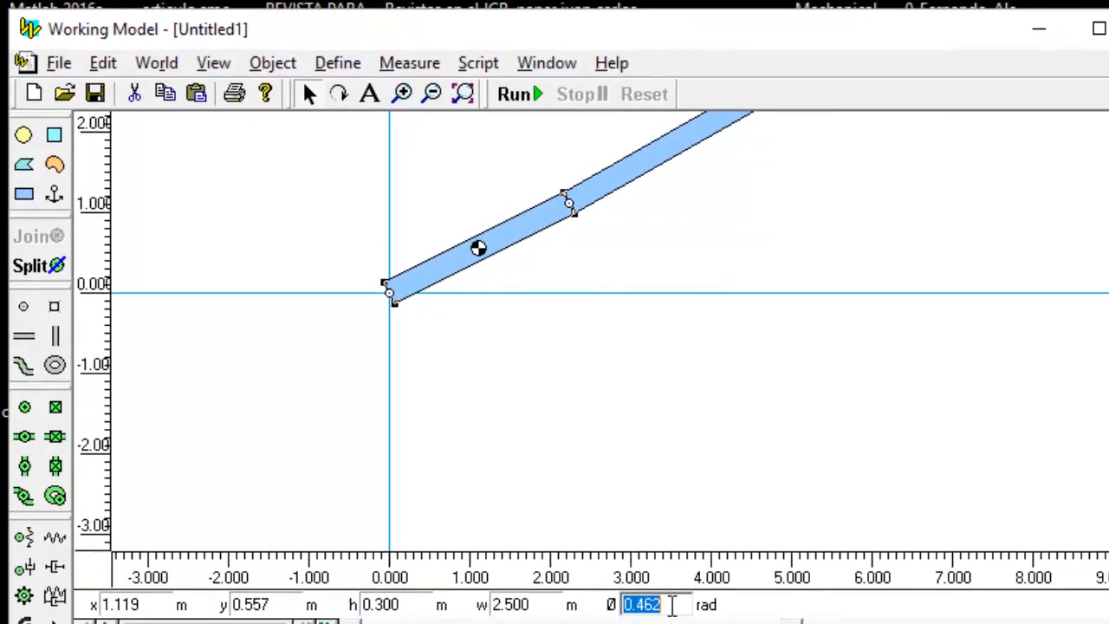
pyautogui.write('pi')
pyautogui.write('/3')
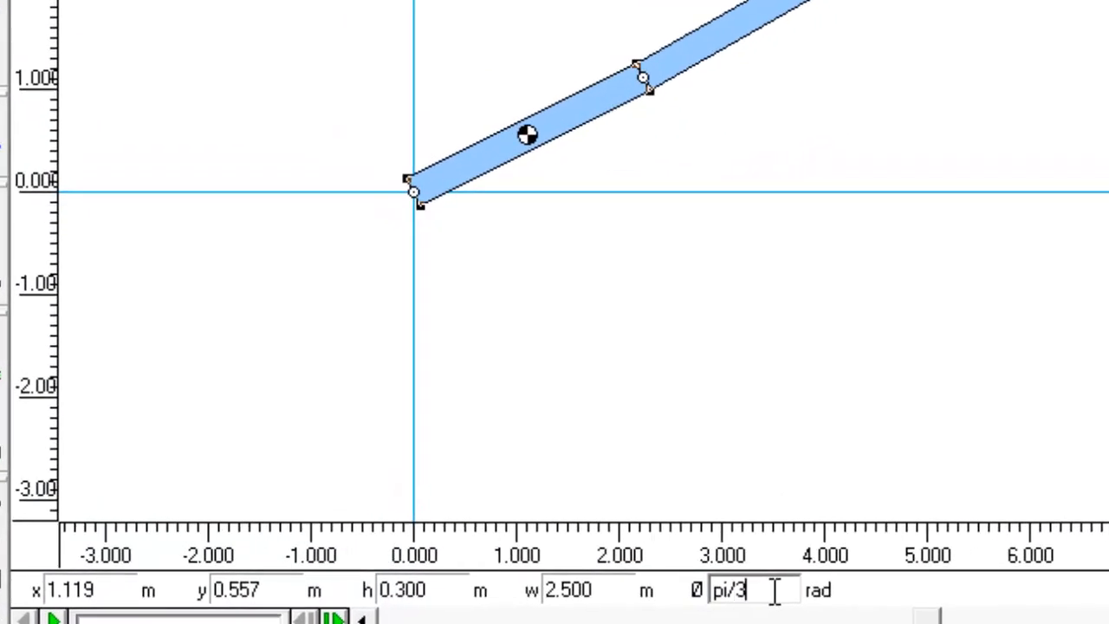
pyautogui.press('Return')
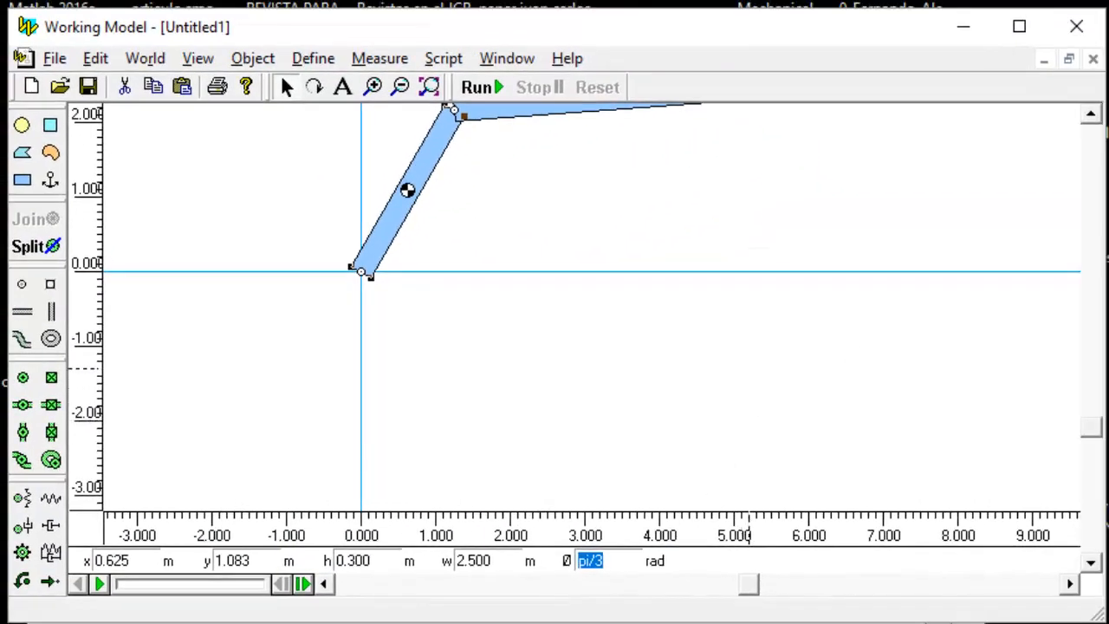
pyautogui.click(1091, 116)
pyautogui.click(1091, 116)
pyautogui.click(629, 319)
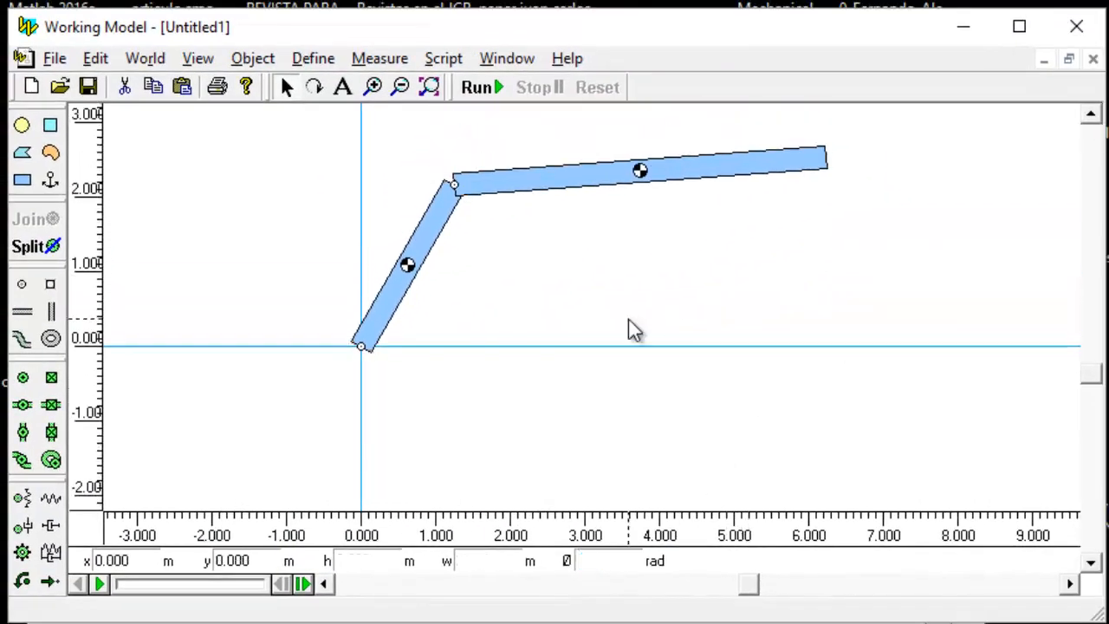
# Check the second bar's dimensions and set the first bar's width to 2 m
pyautogui.click(557, 185)
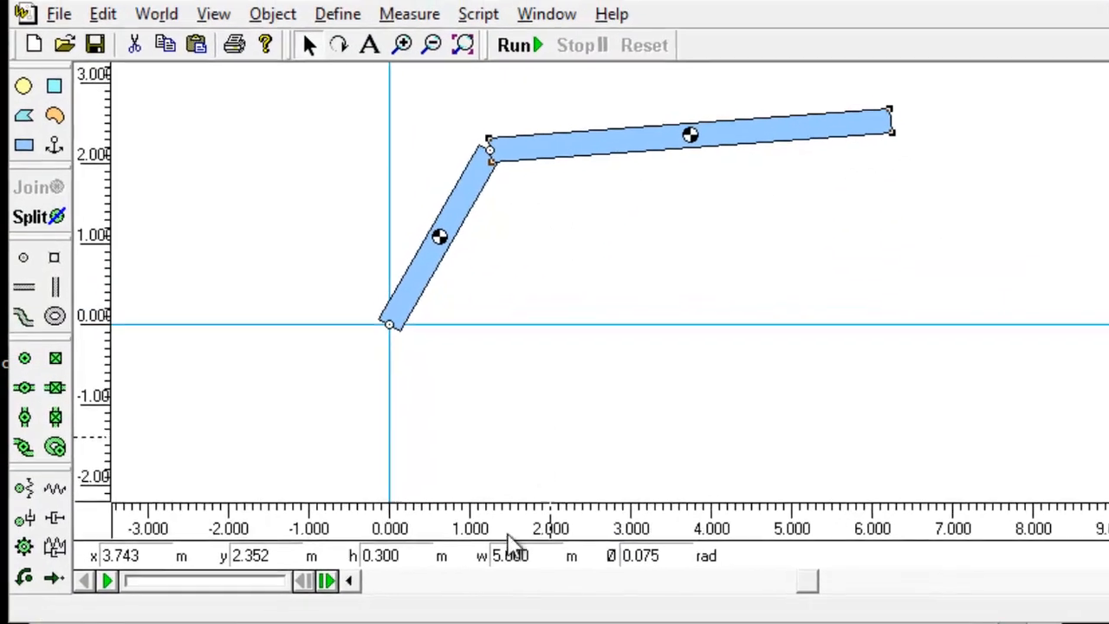
pyautogui.click(481, 260)
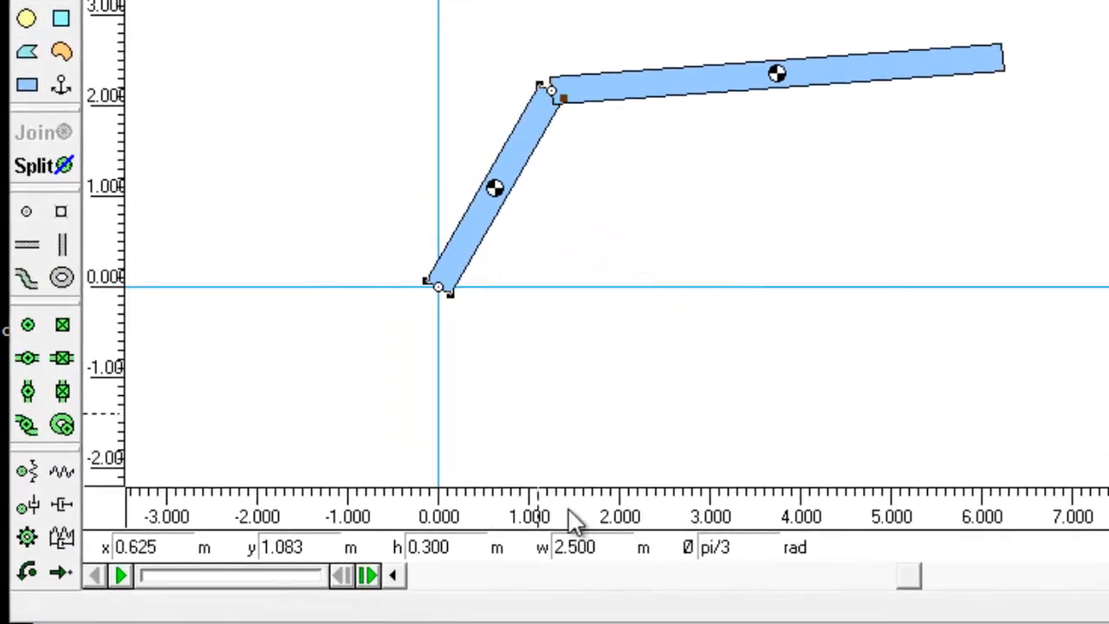
pyautogui.doubleClick(607, 548)
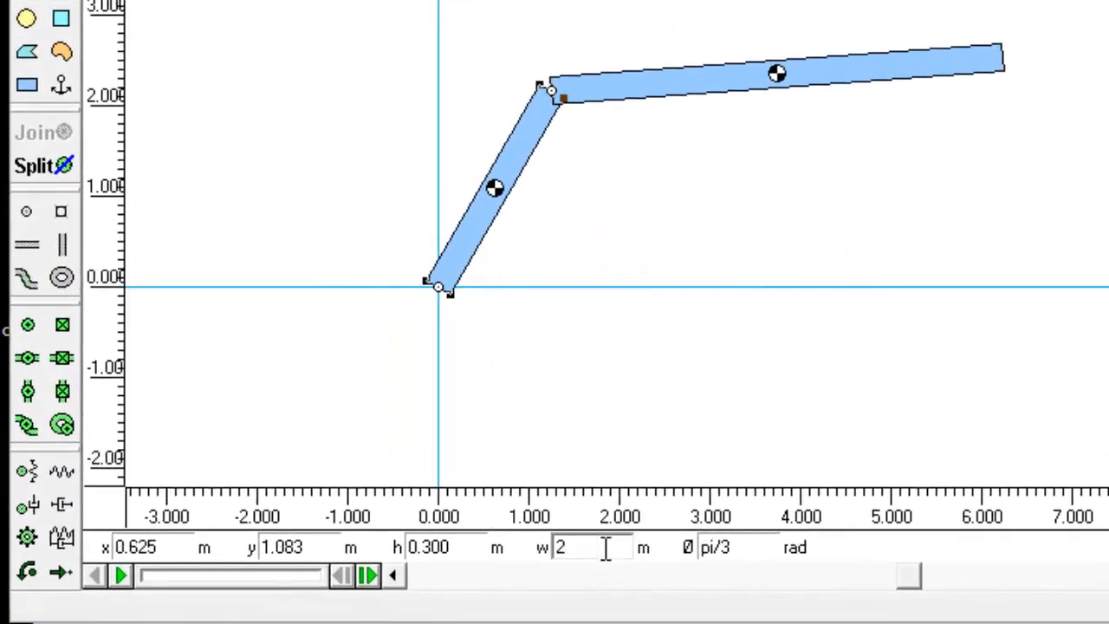
pyautogui.write('2')
pyautogui.press('Return')
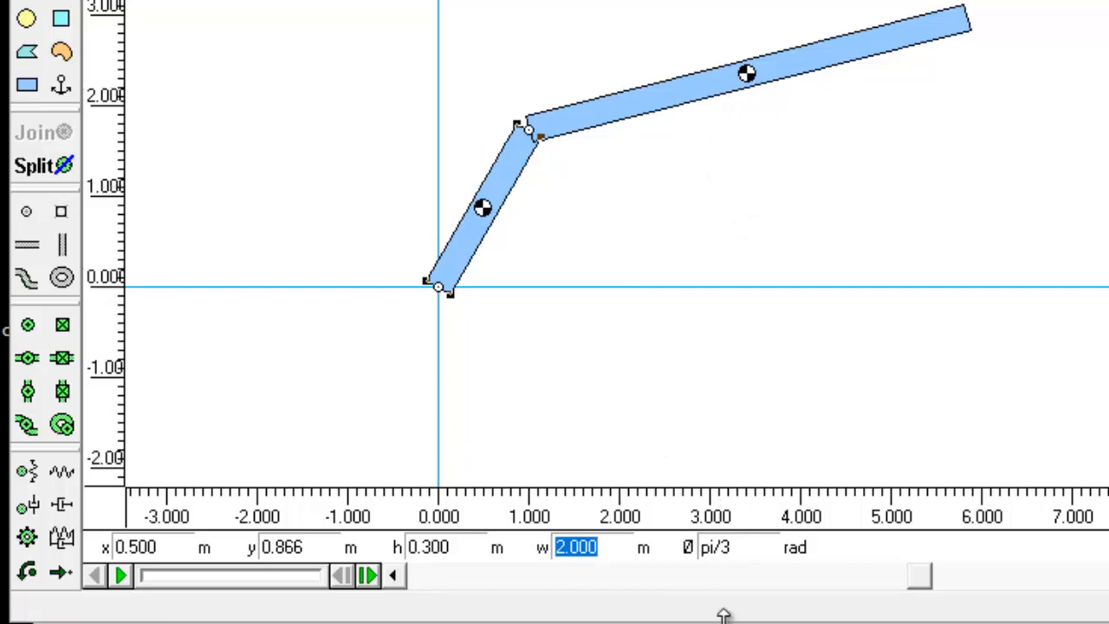
# Examine the finished linkage and the appearance settings of its third bar in the 4 barras document, and return to Untitled1
pyautogui.click(312, 83)
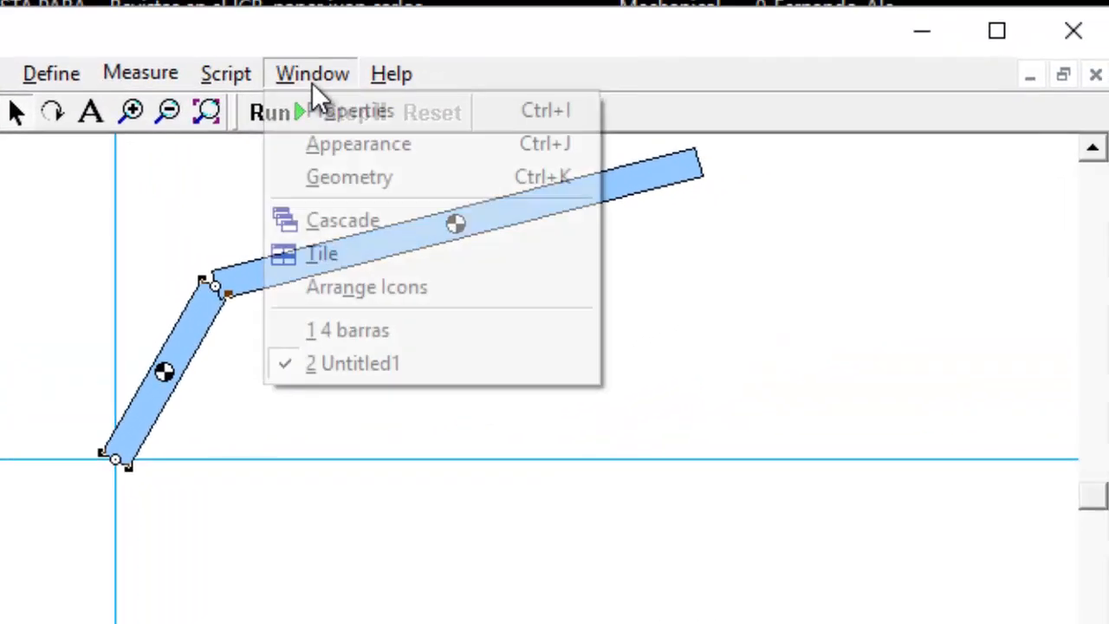
pyautogui.click(364, 338)
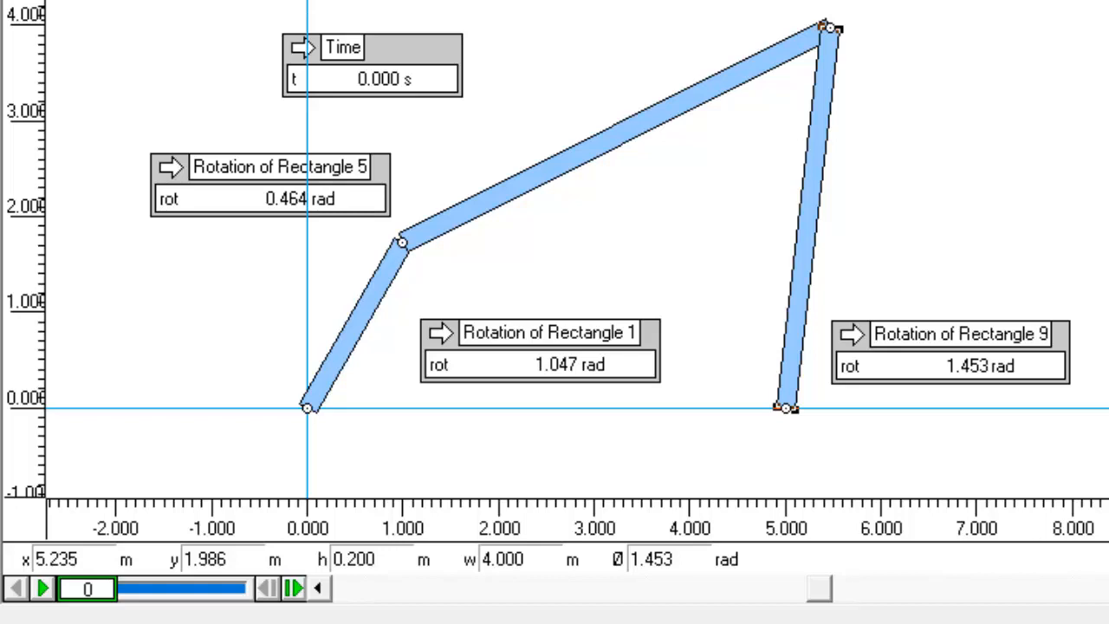
pyautogui.click(528, 0)
pyautogui.click(556, 7)
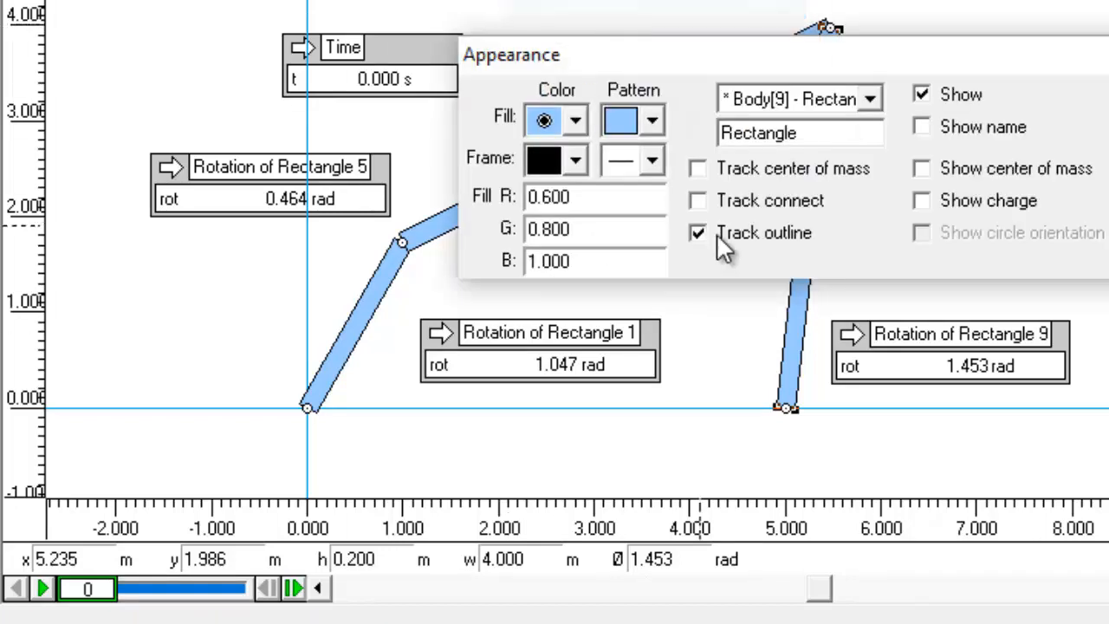
pyautogui.click(529, 0)
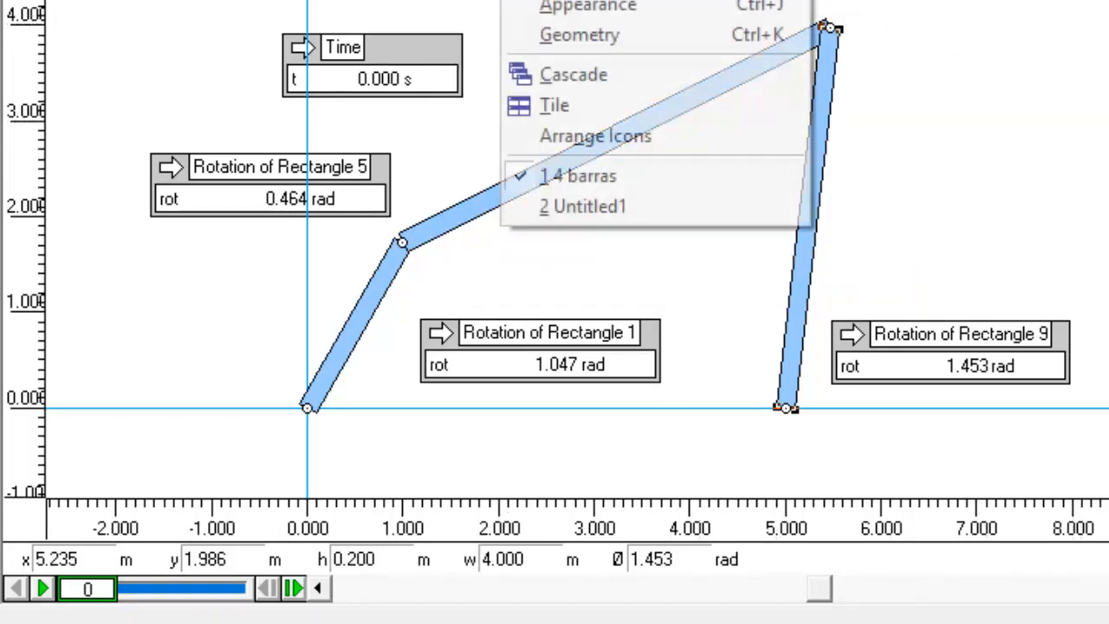
pyautogui.click(584, 208)
pyautogui.click(741, 157)
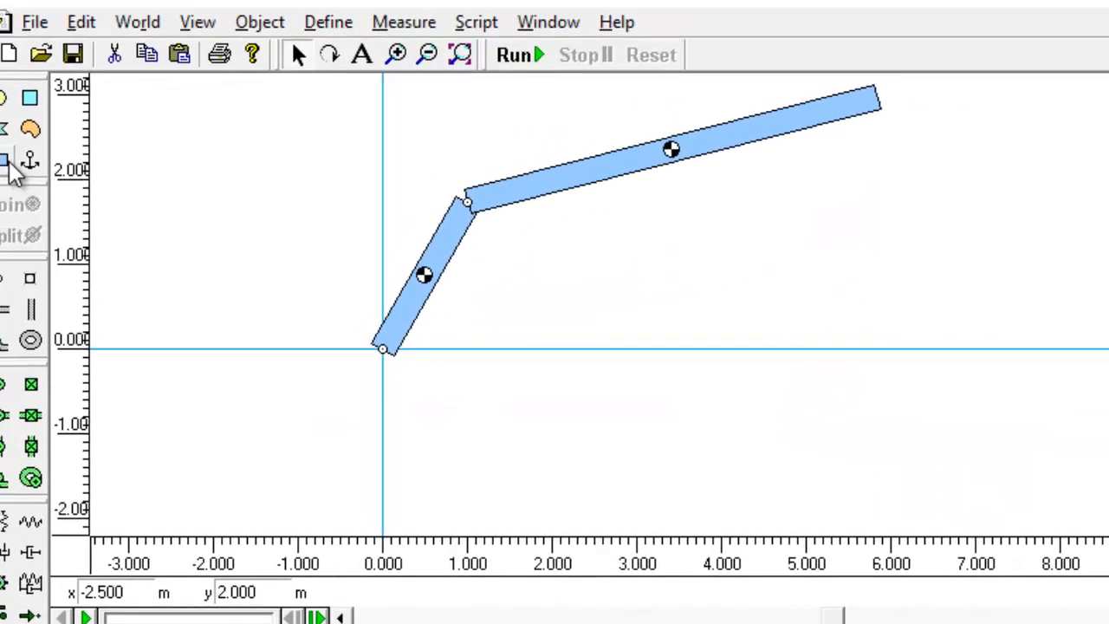
# Draw a horizontal third bar about 5.9 m long and 0.3 m high below the X axis
pyautogui.click(7, 163)
pyautogui.moveTo(627, 311); pyautogui.dragTo(1106, 337)
pyautogui.moveTo(709, 345); pyautogui.dragTo(695, 437)
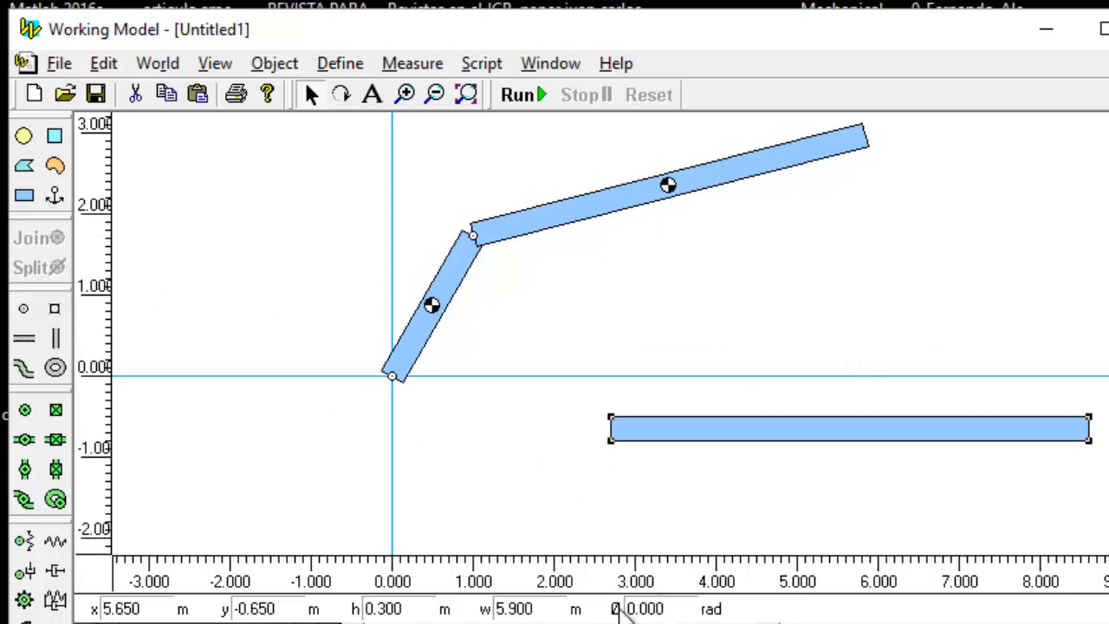
# Set the third bar's width to 5 m and move it to about x = 5.95 m, y = -0.75 m
pyautogui.doubleClick(542, 609)
pyautogui.write('5')
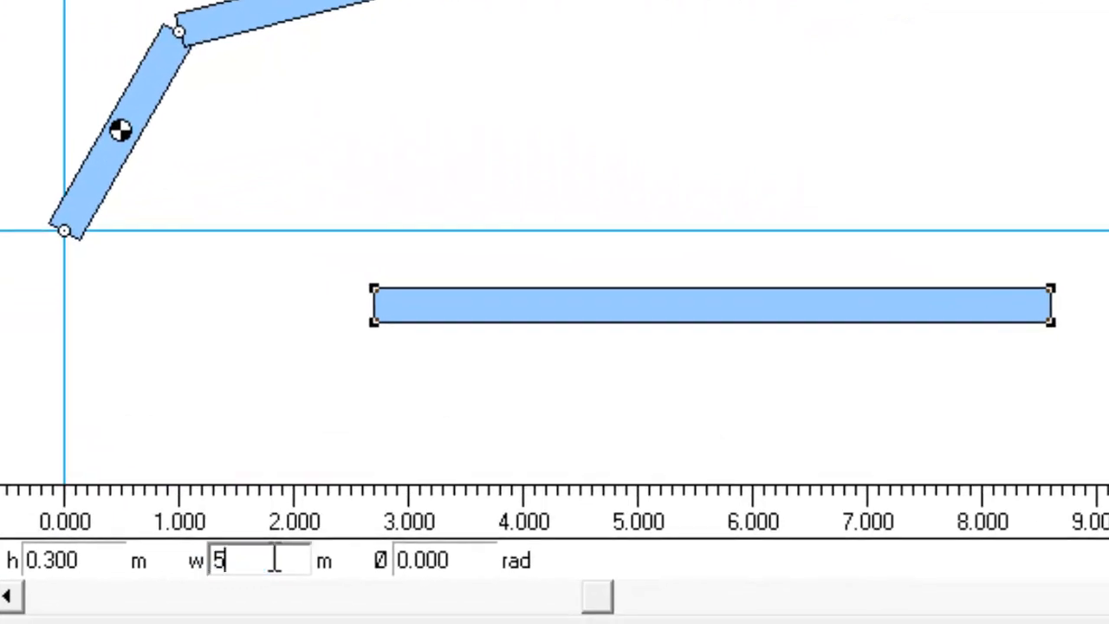
pyautogui.press('Return')
pyautogui.click(441, 383)
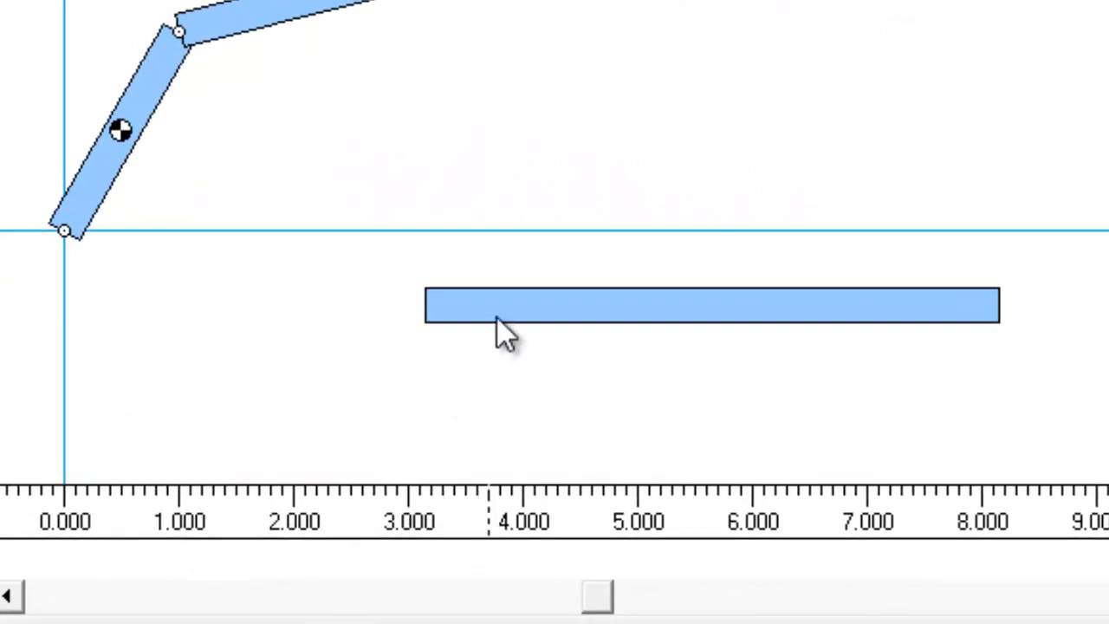
pyautogui.moveTo(498, 318); pyautogui.dragTo(532, 331)
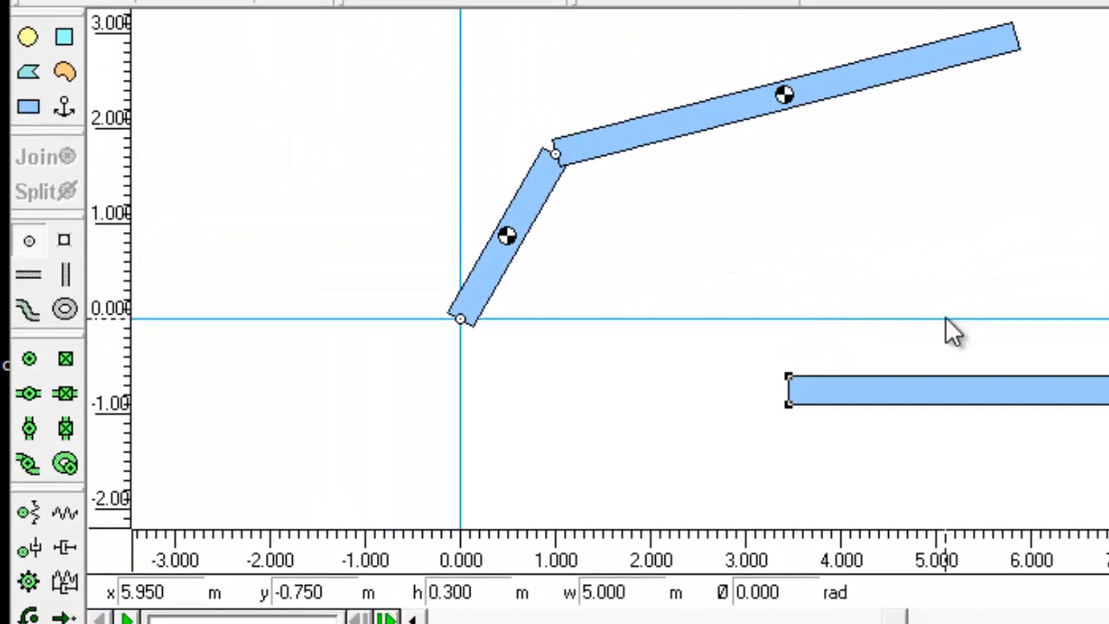
# Place a ground point on the X axis and set its position to x = 5 m, y = 0 m
pyautogui.click(945, 319)
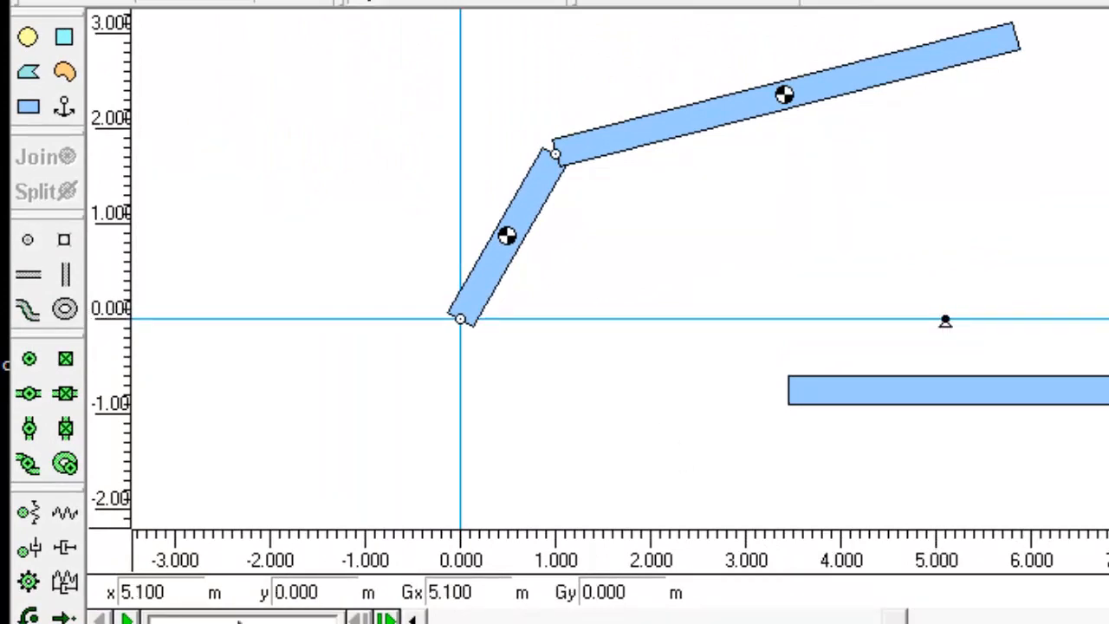
pyautogui.doubleClick(184, 594)
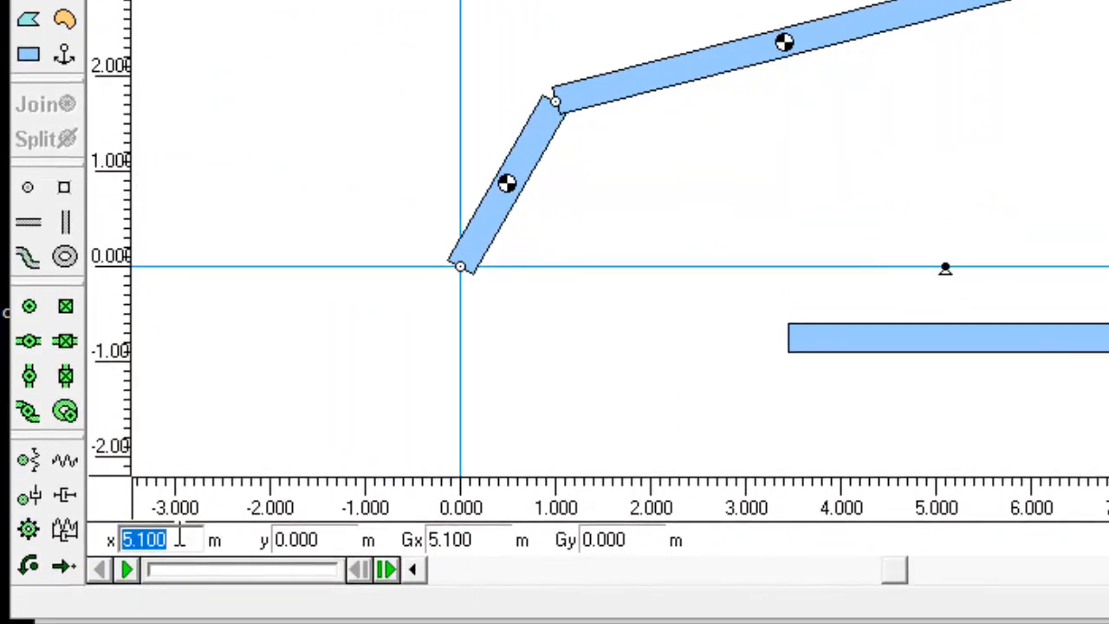
pyautogui.write('5')
pyautogui.press('Return')
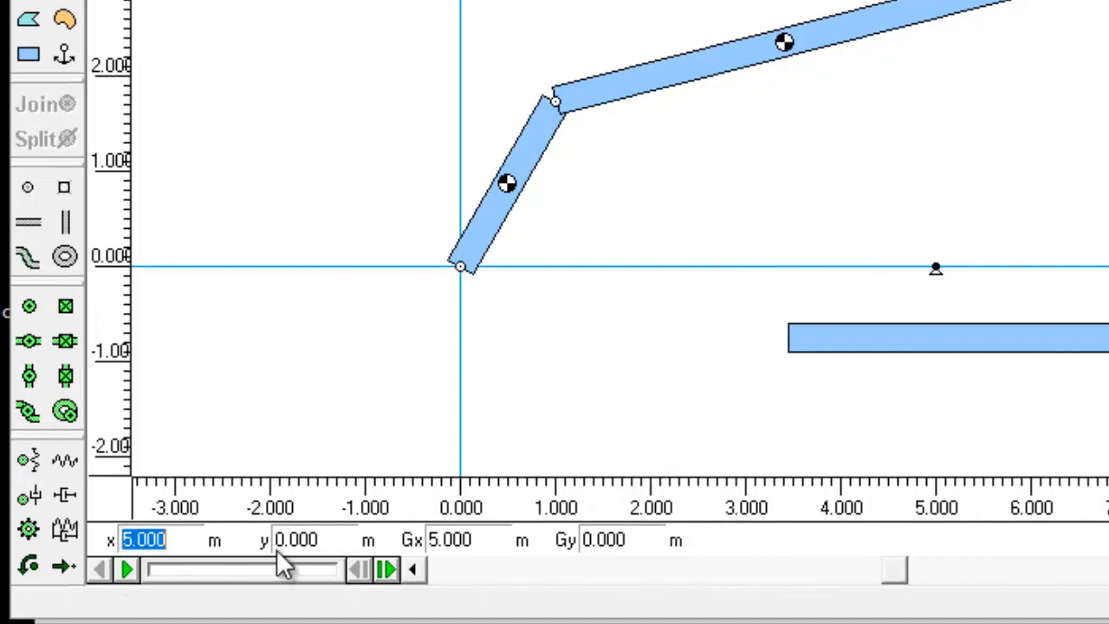
pyautogui.doubleClick(336, 539)
pyautogui.write('0')
pyautogui.press('Return')
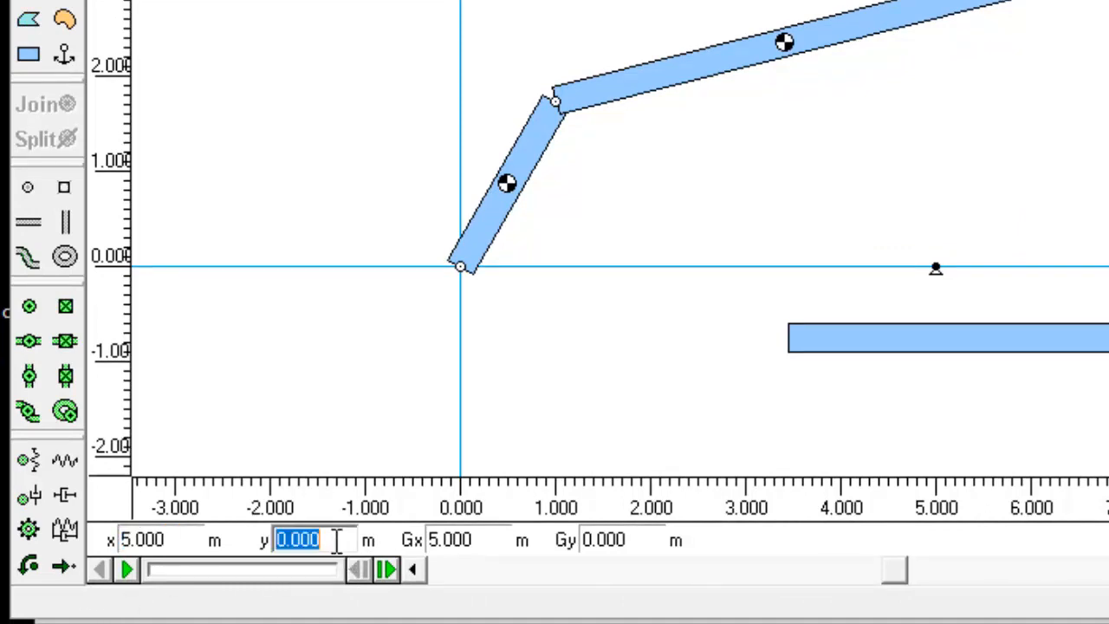
# Attach a point to the third bar's near end and join it to the ground point at x = 5 m
pyautogui.click(29, 187)
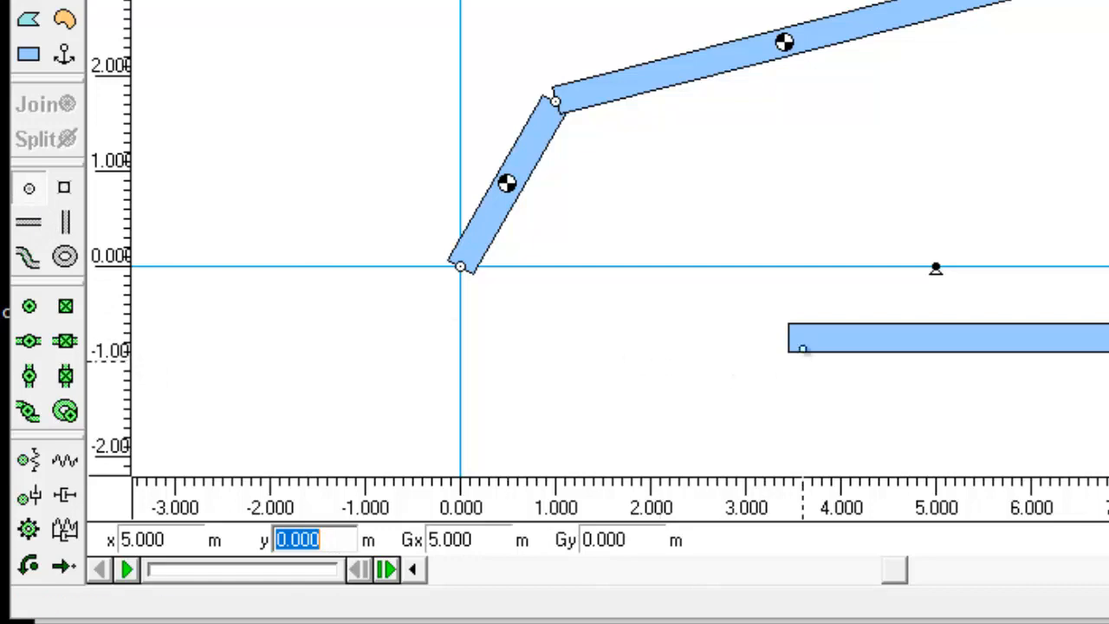
pyautogui.click(790, 341)
pyautogui.moveTo(909, 326); pyautogui.dragTo(1074, 342)
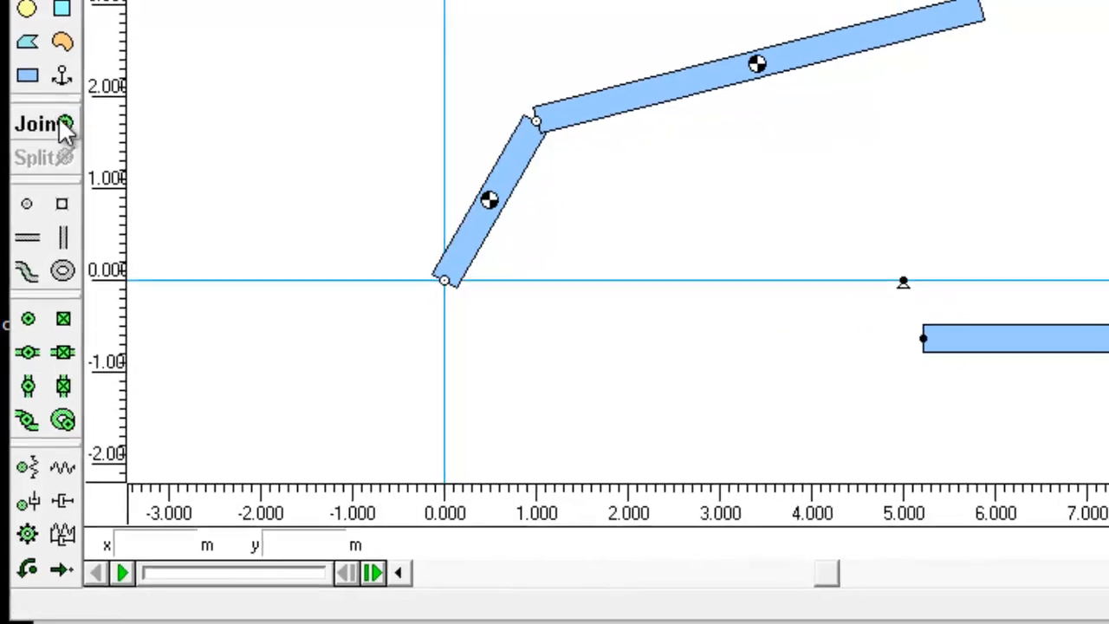
pyautogui.click(67, 127)
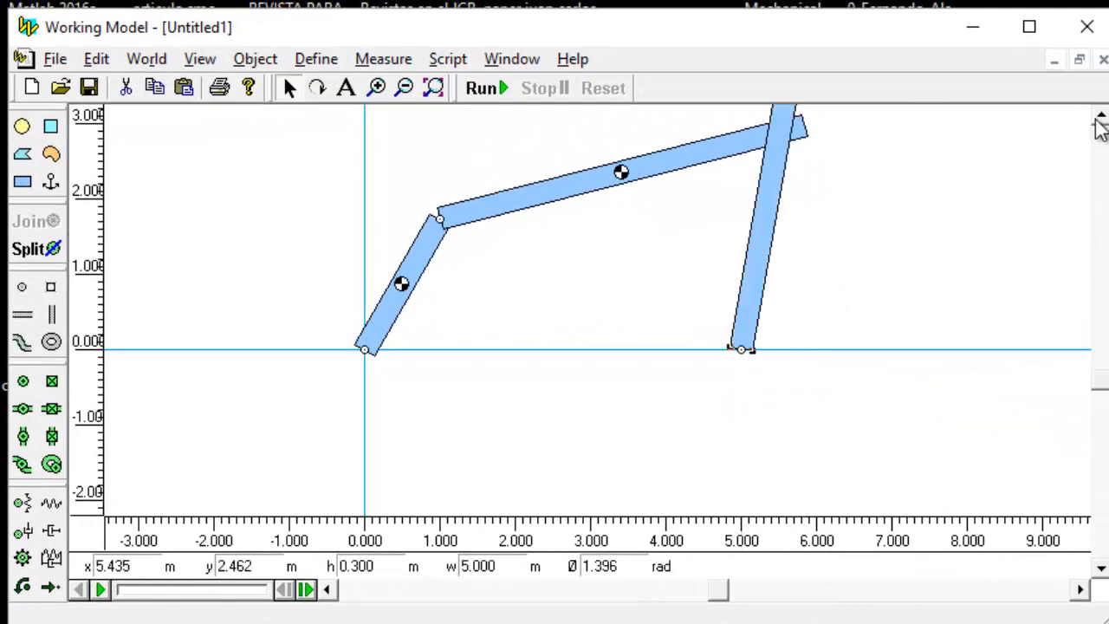
# Swing the second bar to about 0.58 rad and the third bar to about 1.52 rad so their free ends overlap
pyautogui.click(1099, 118)
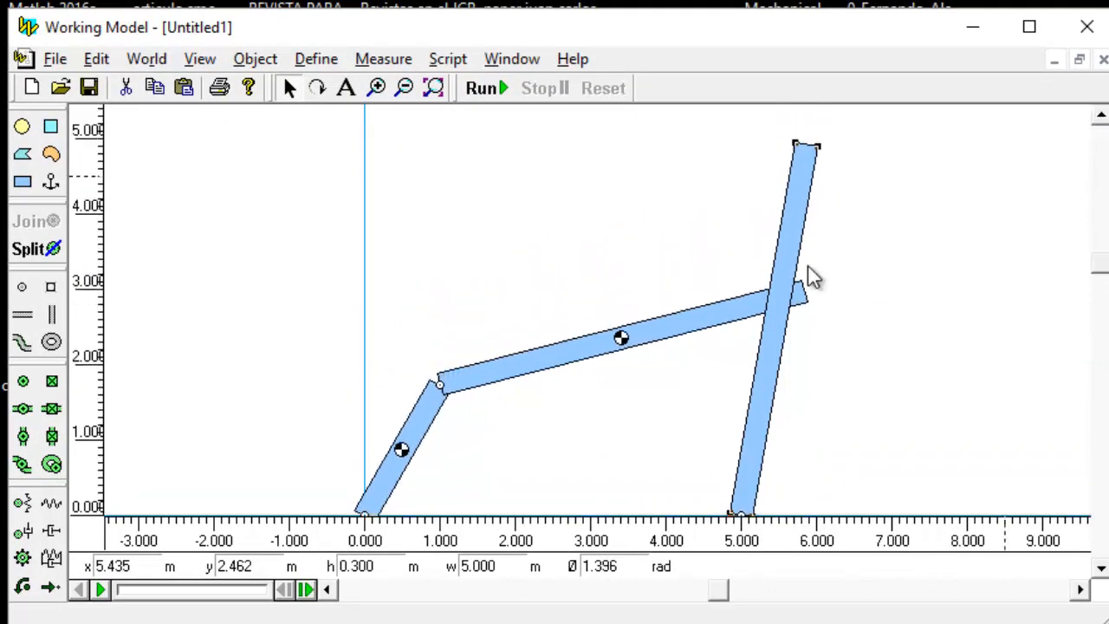
pyautogui.moveTo(723, 315); pyautogui.dragTo(772, 295)
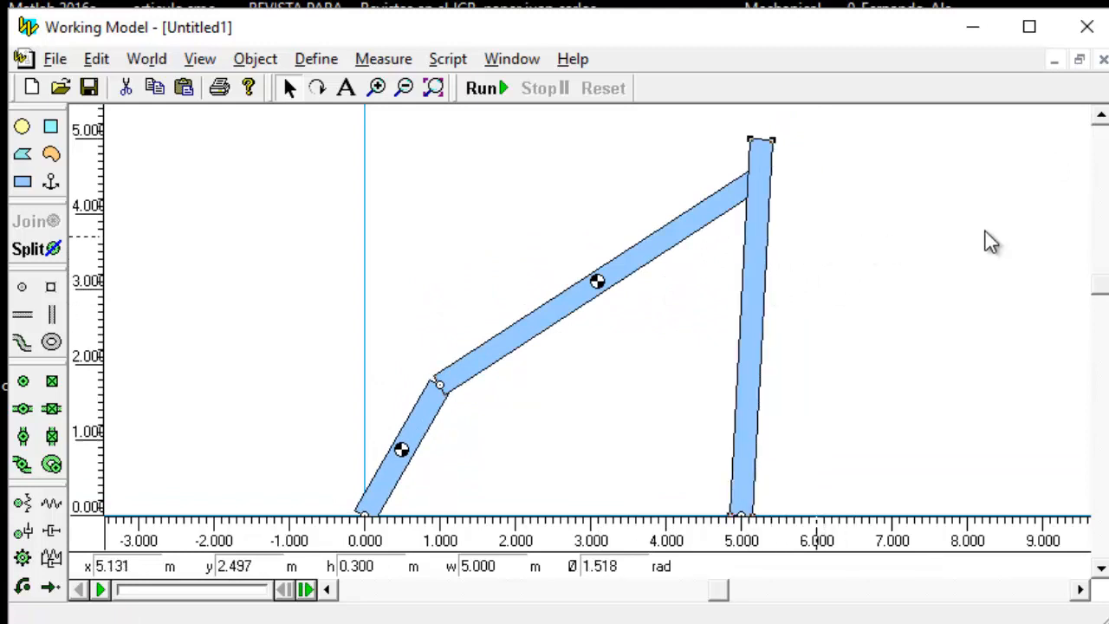
pyautogui.click(567, 308)
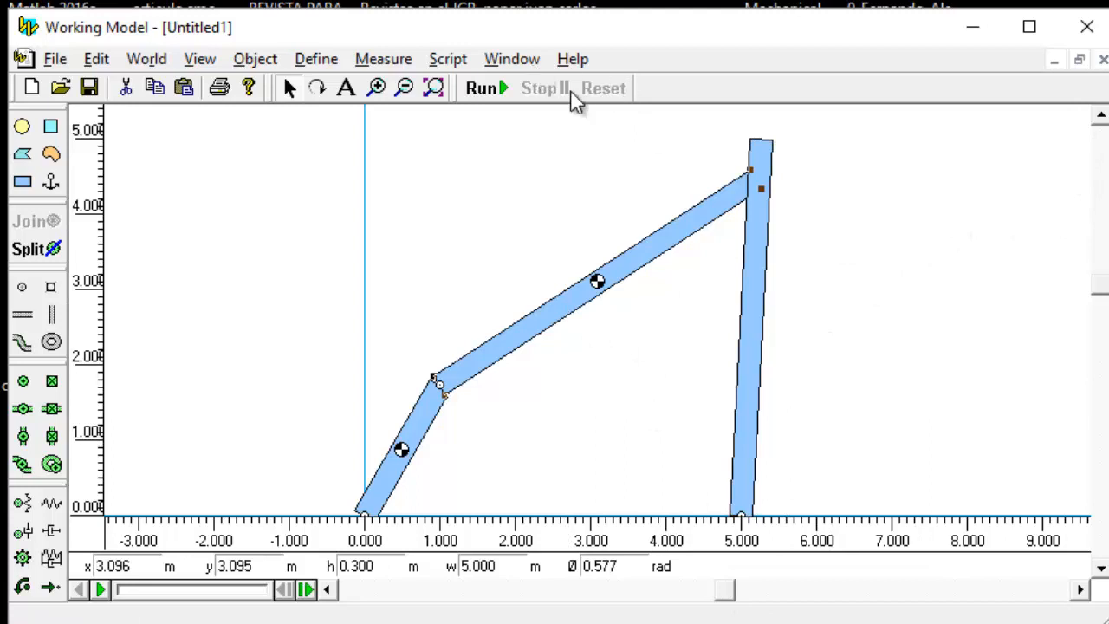
# Check the second and third bars' widths in the 4 barras reference document and return to the Untitled1 model
pyautogui.click(753, 230)
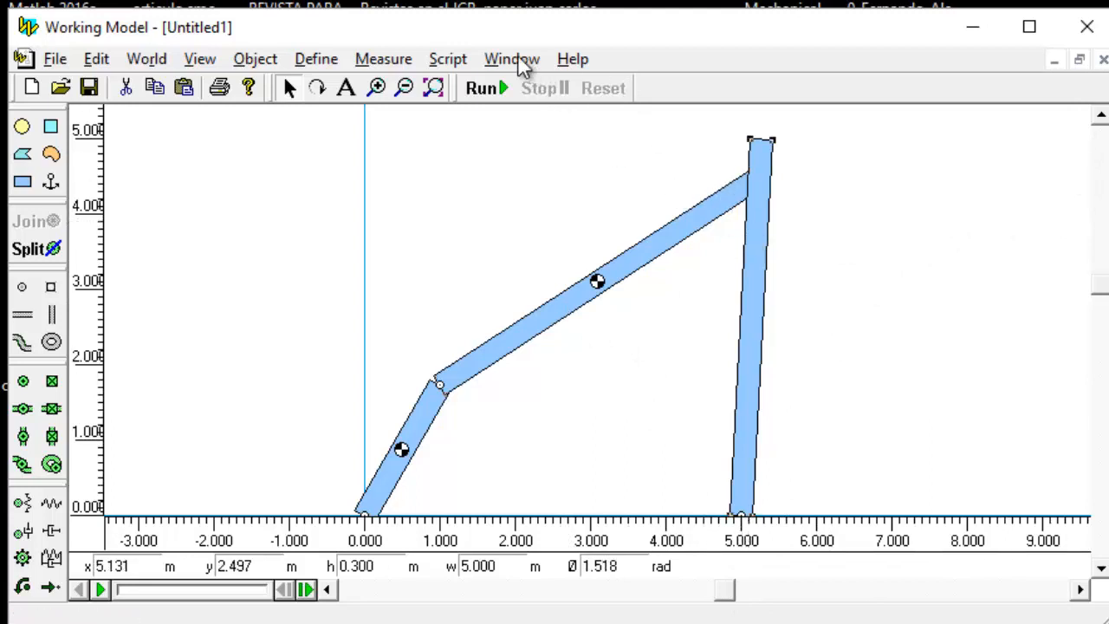
pyautogui.click(522, 62)
pyautogui.click(419, 149)
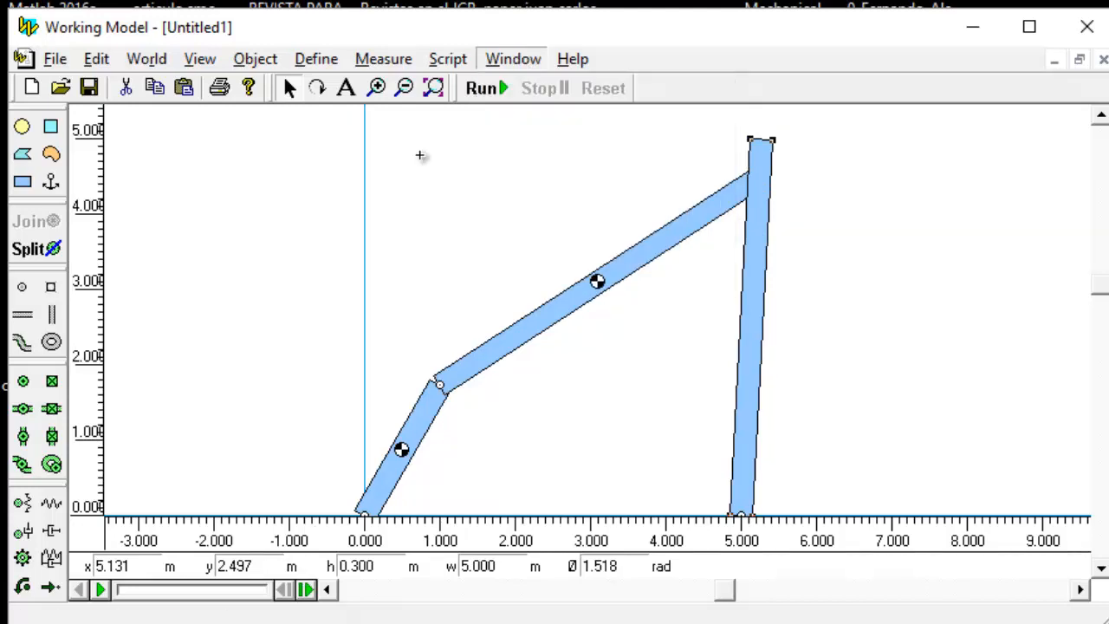
pyautogui.click(419, 149)
pyautogui.click(526, 60)
pyautogui.click(531, 251)
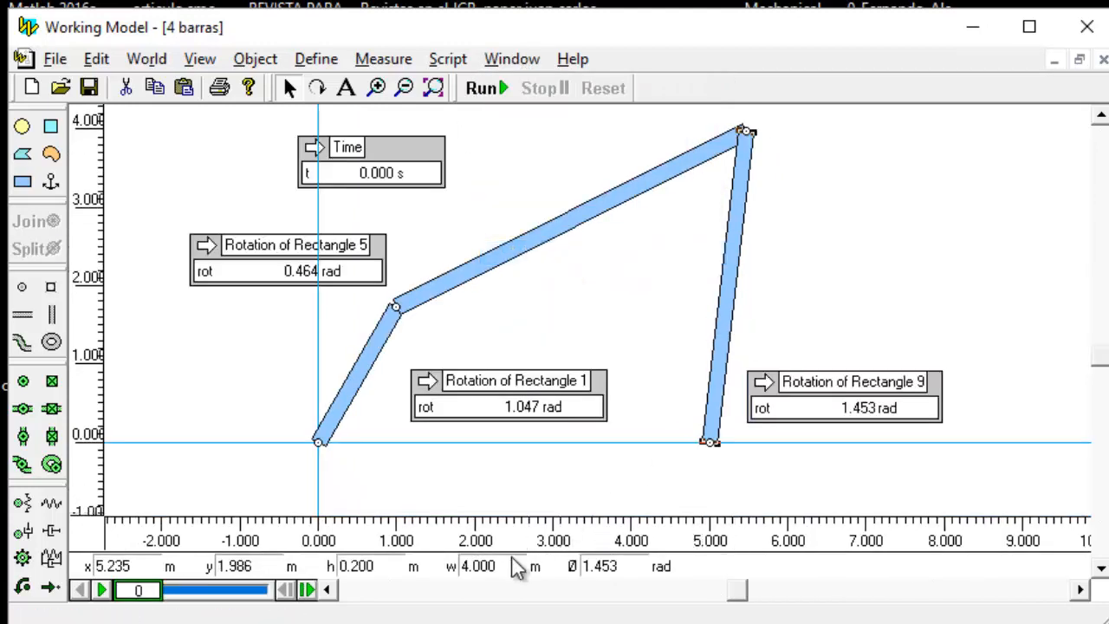
pyautogui.click(633, 201)
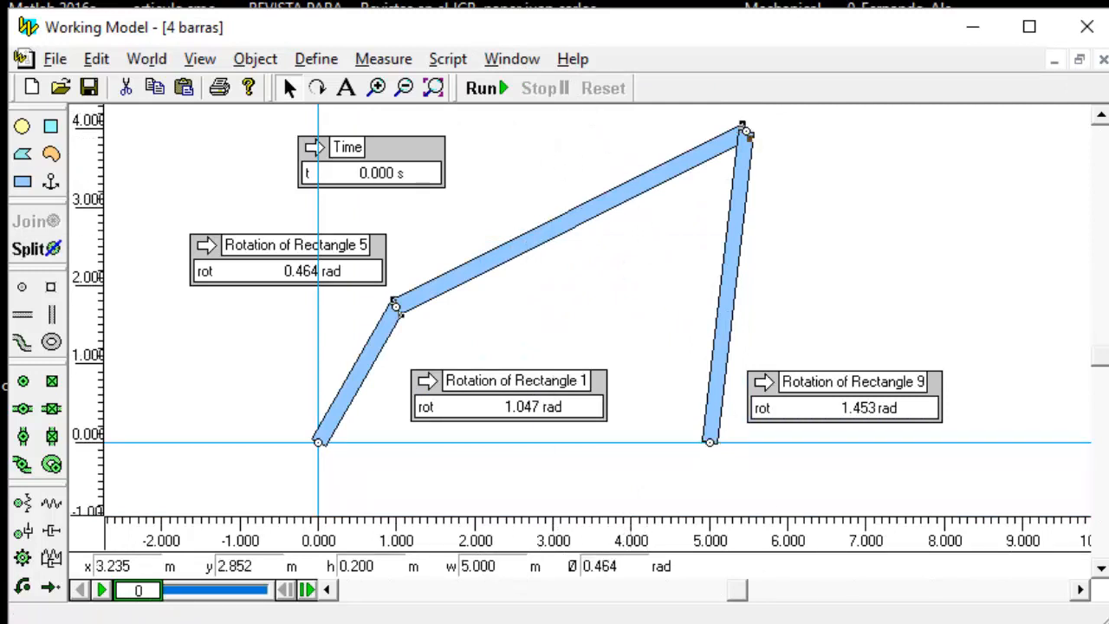
pyautogui.click(511, 59)
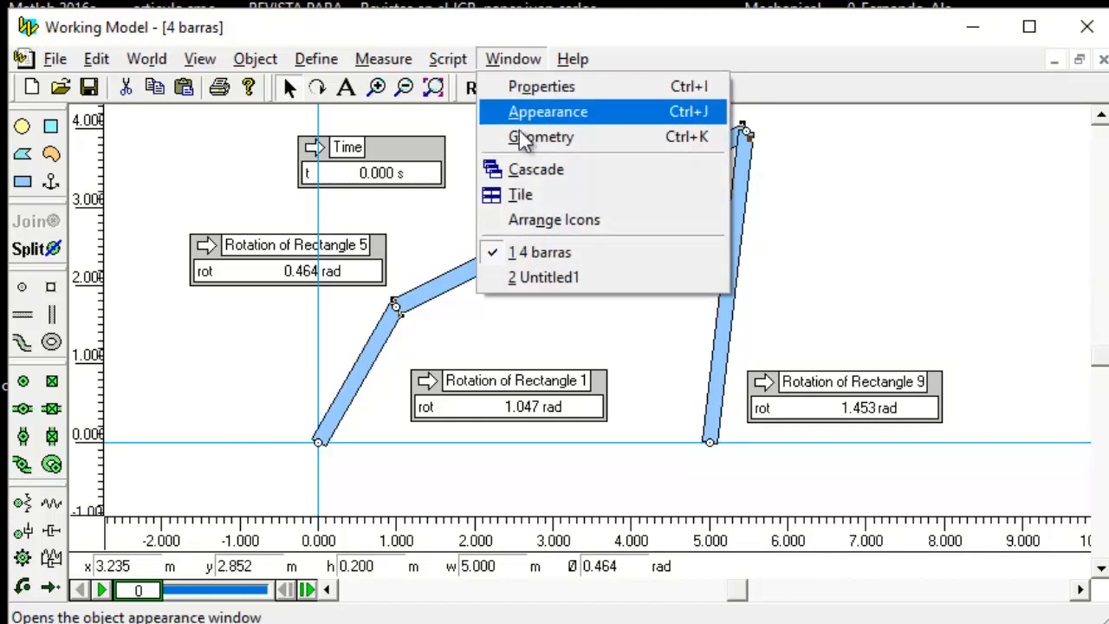
pyautogui.click(546, 278)
# Set the width of the ground-pinned third bar to 4 m
pyautogui.click(759, 325)
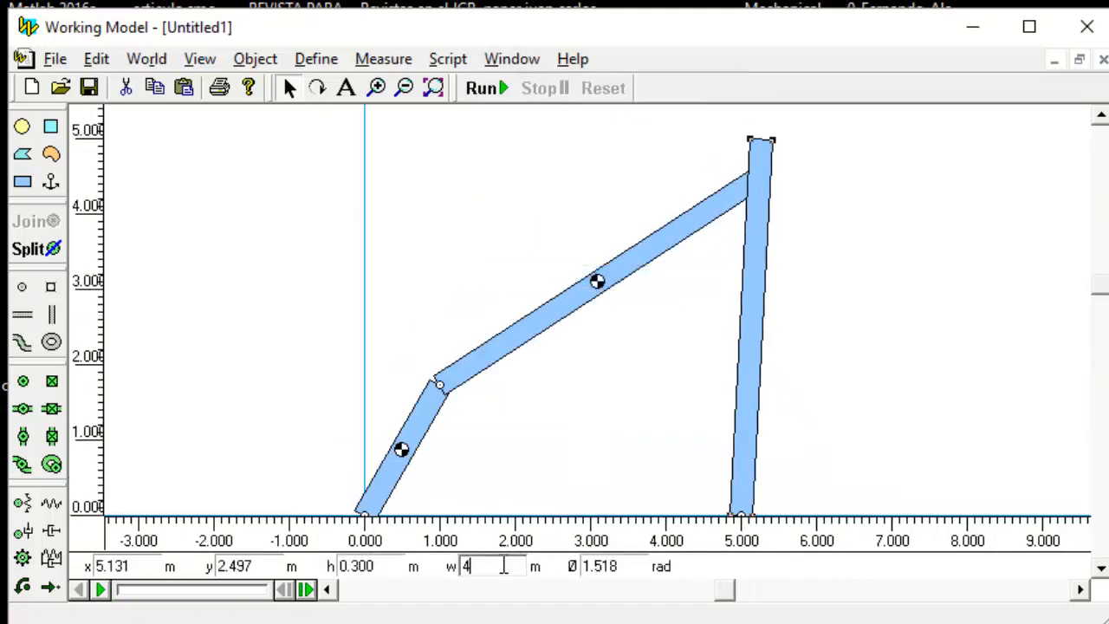
pyautogui.press('Return')
pyautogui.click(546, 329)
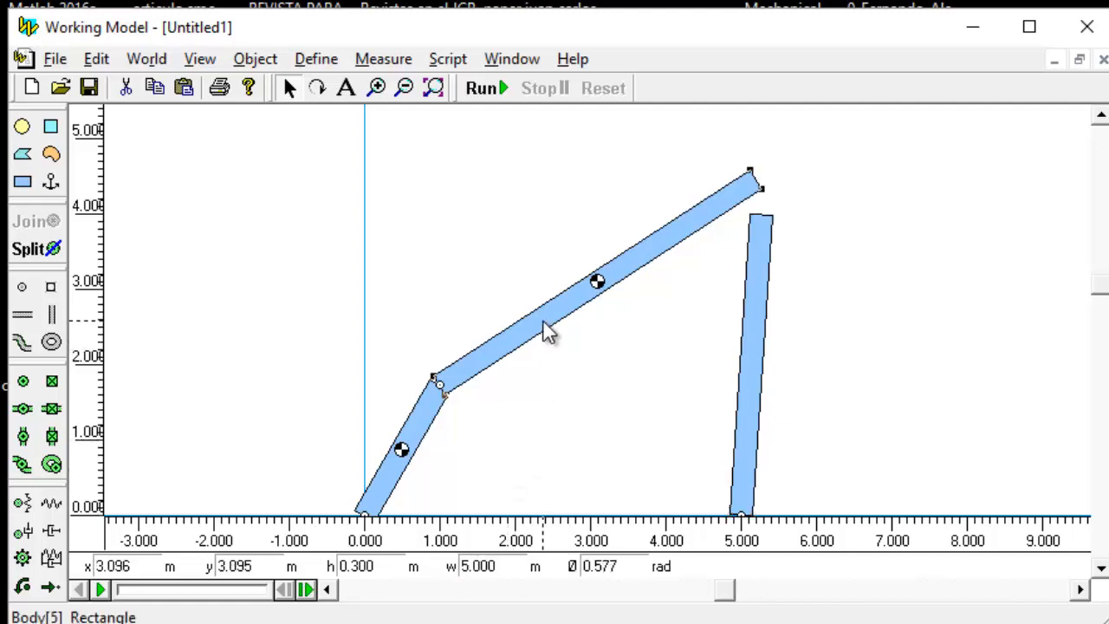
pyautogui.click(634, 366)
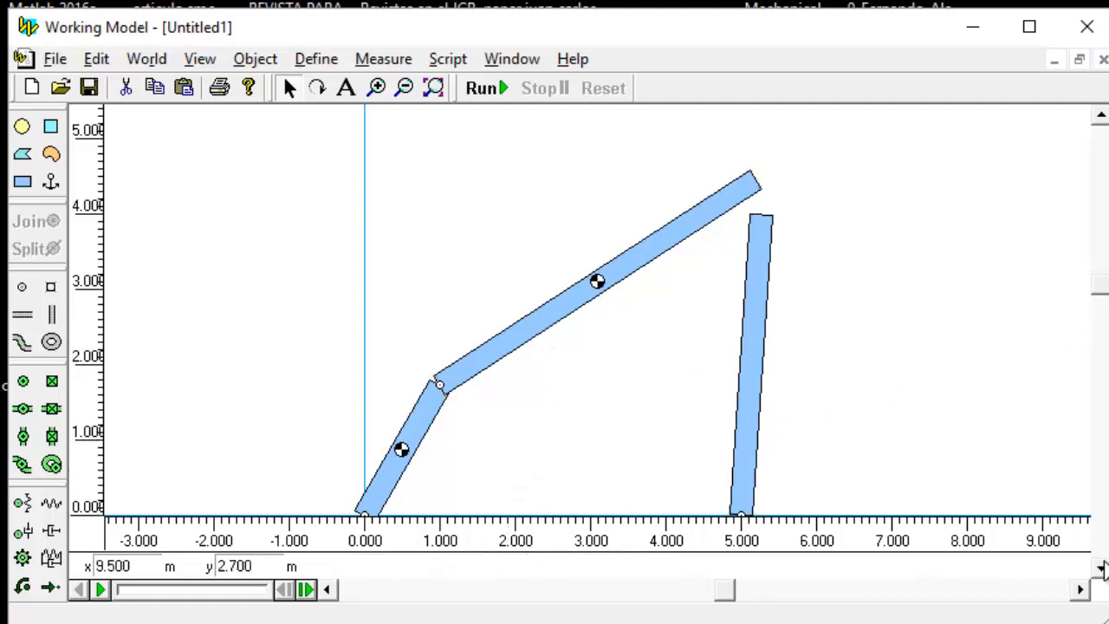
# Attach points to the free ends of the second and third bars and join them into a pin joint
pyautogui.click(1101, 567)
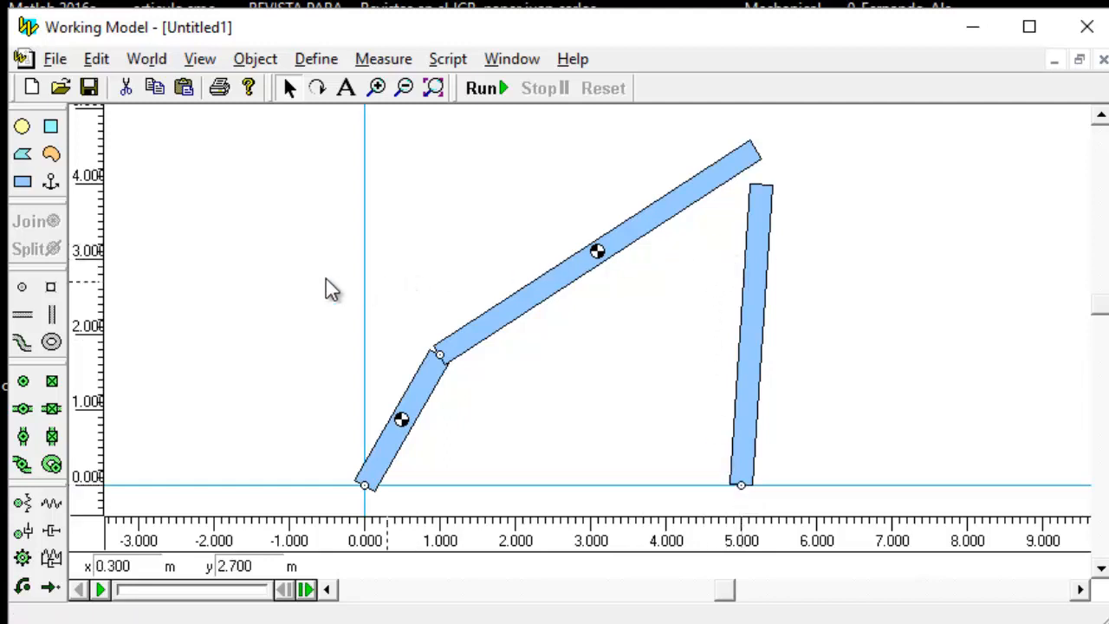
pyautogui.click(21, 287)
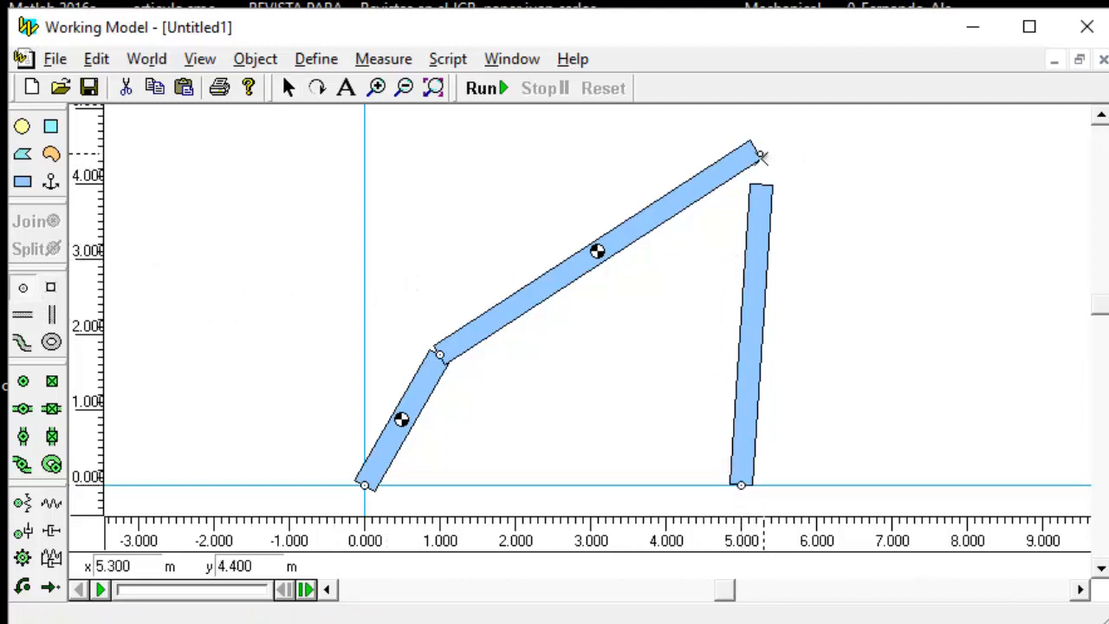
pyautogui.click(757, 152)
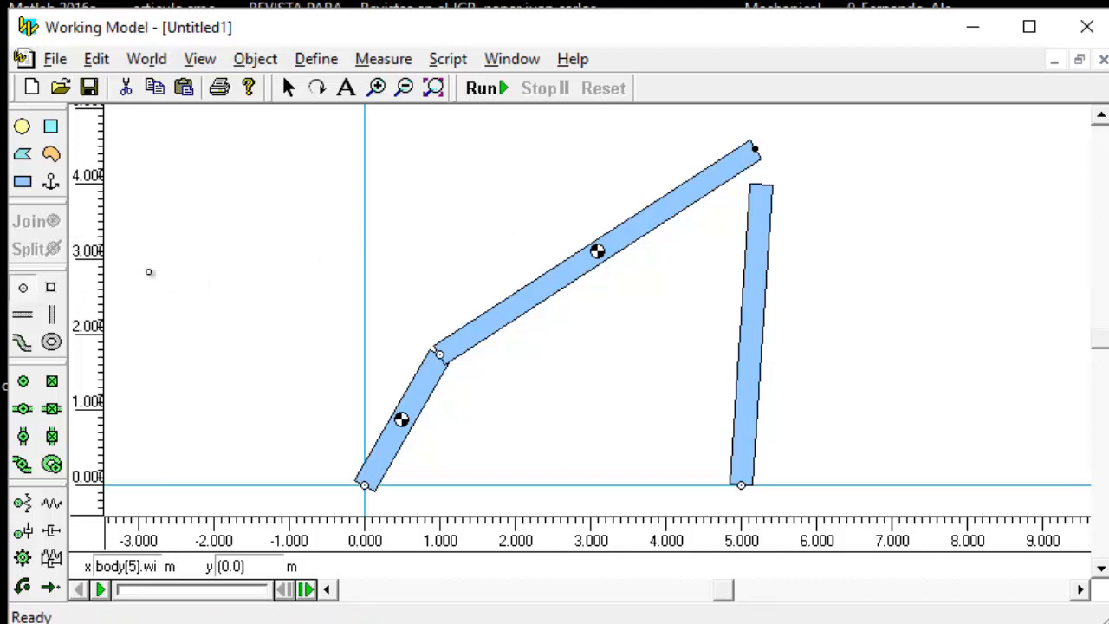
pyautogui.click(761, 186)
pyautogui.moveTo(824, 199); pyautogui.dragTo(767, 148)
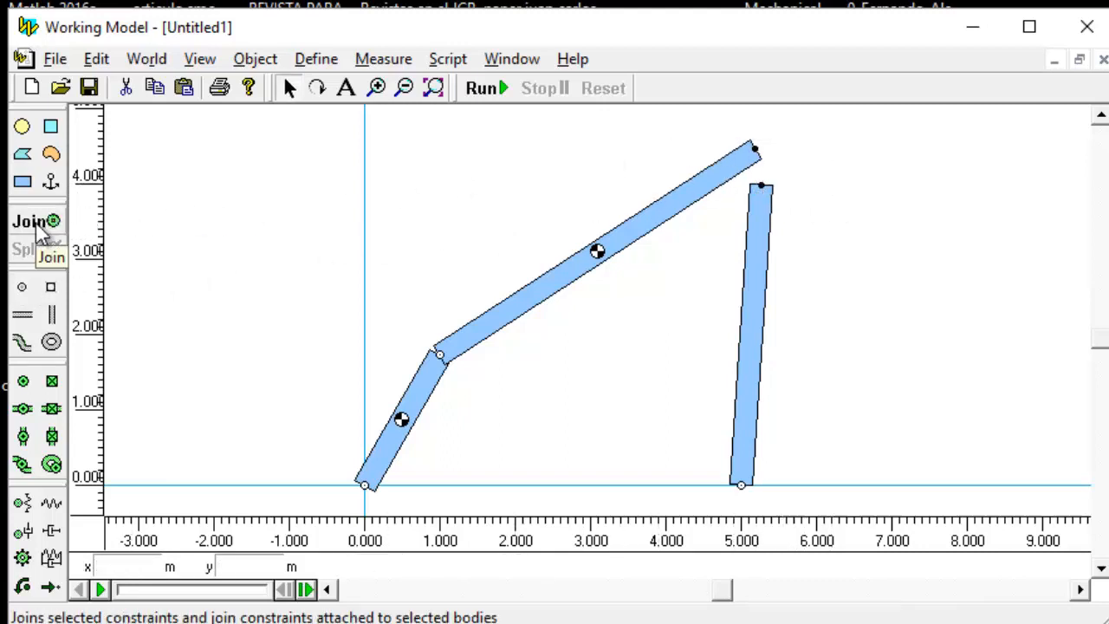
pyautogui.click(35, 224)
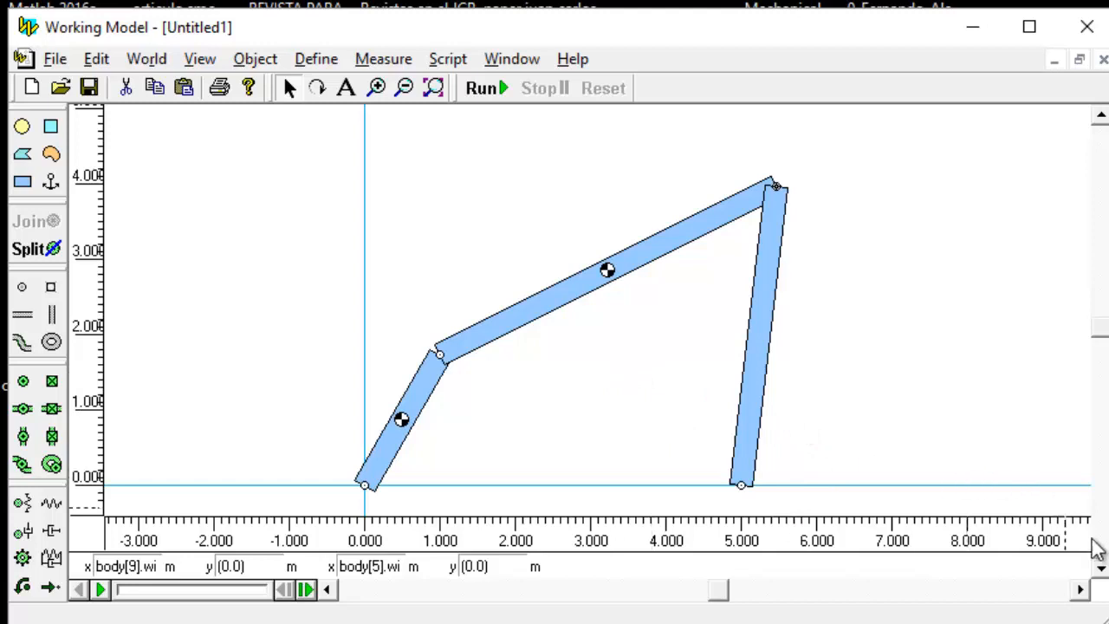
pyautogui.click(1099, 572)
pyautogui.click(627, 383)
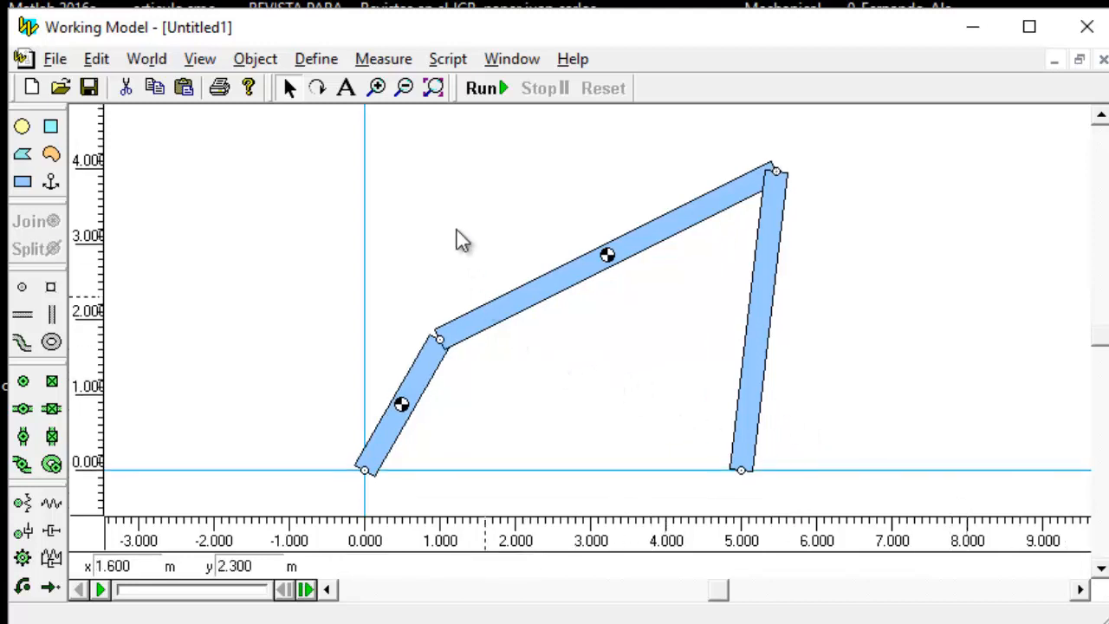
# Run the linkage simulation, stop it and reset it to the start
pyautogui.click(484, 89)
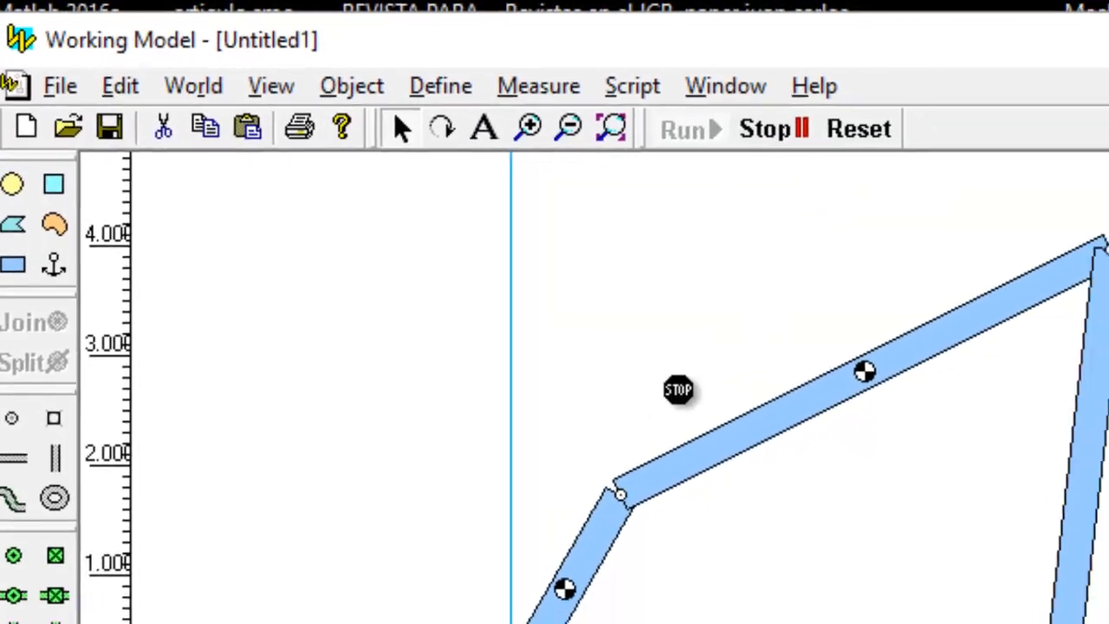
pyautogui.click(689, 390)
pyautogui.click(859, 128)
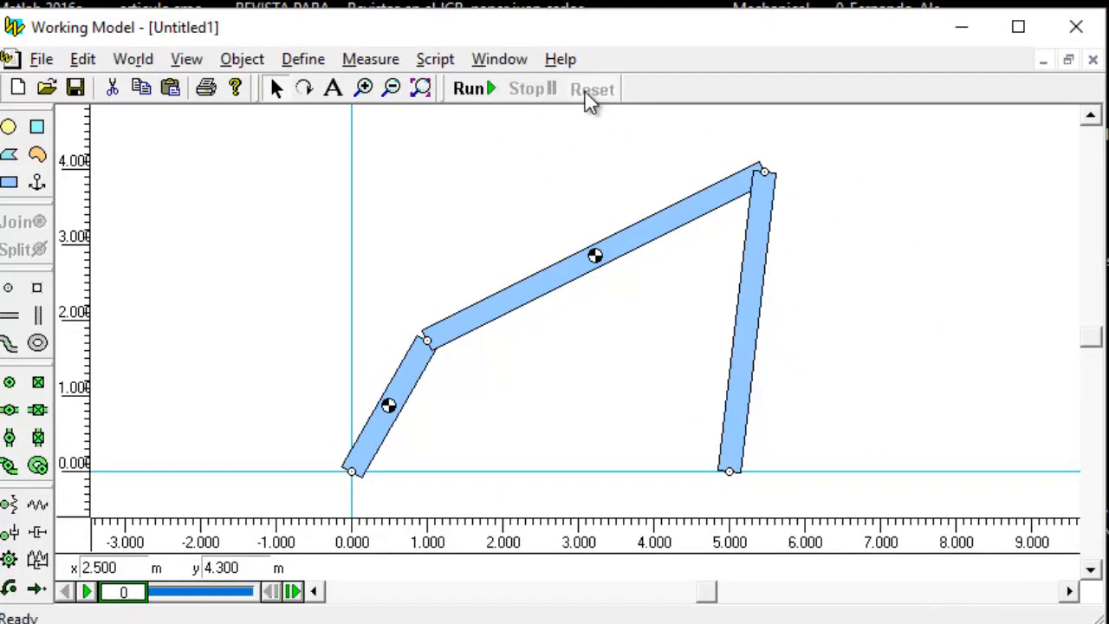
# Add a rotation meter for the first bar, show it as a numeric readout and place it beside the bar
pyautogui.click(409, 388)
pyautogui.click(382, 62)
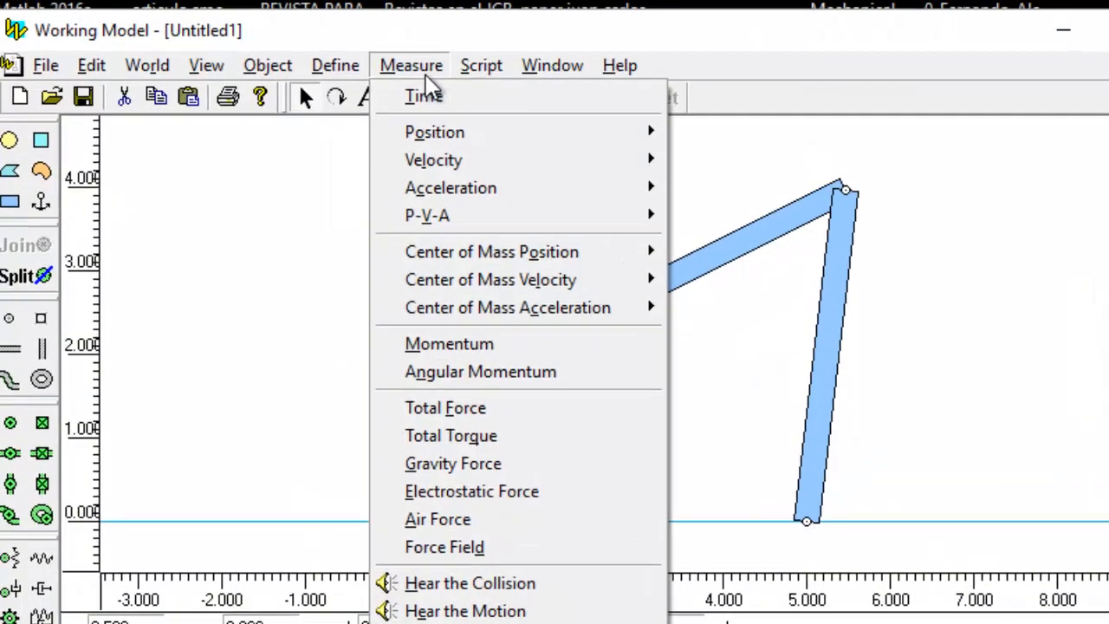
pyautogui.moveTo(468, 137)
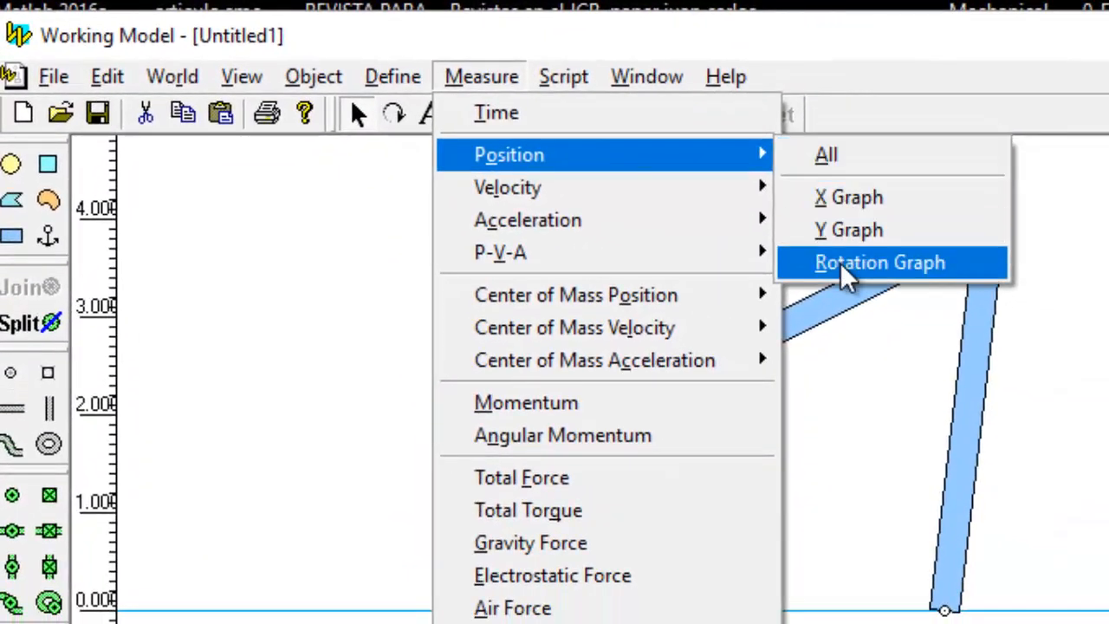
pyautogui.click(845, 276)
pyautogui.click(153, 173)
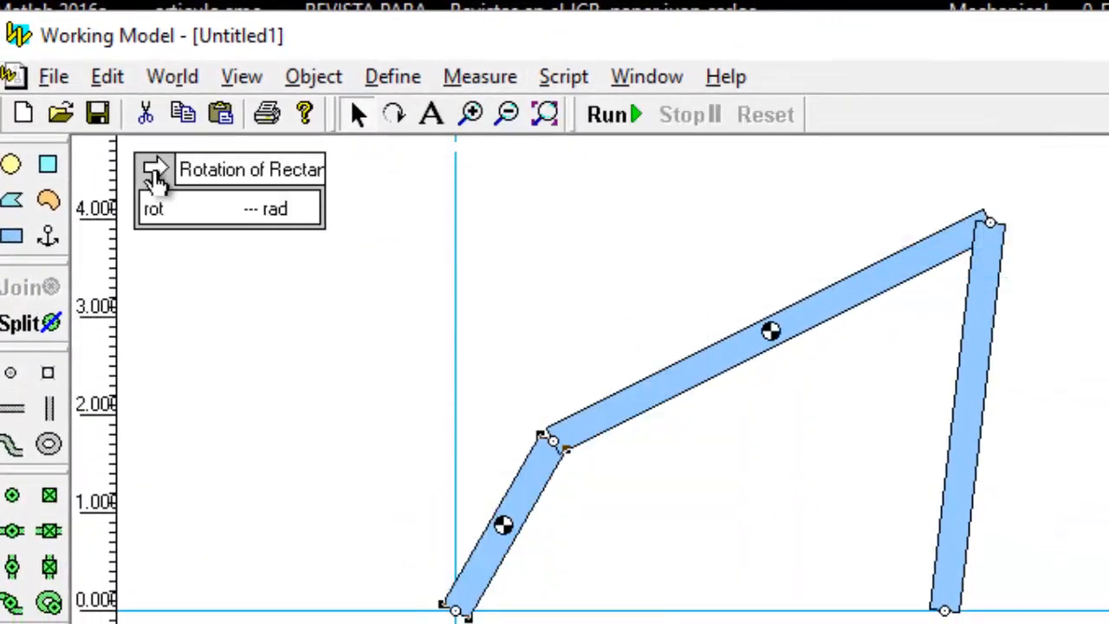
pyautogui.moveTo(228, 179); pyautogui.dragTo(336, 511)
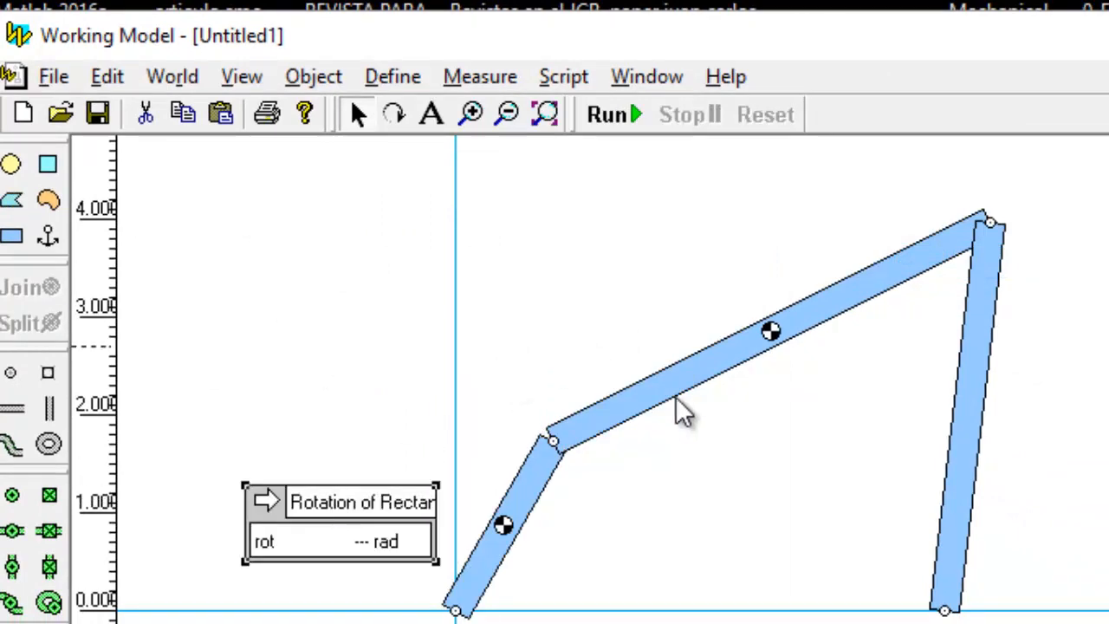
# Add a rotation meter for the second bar, switch it to a numeric readout and place it below the bar
pyautogui.click(680, 414)
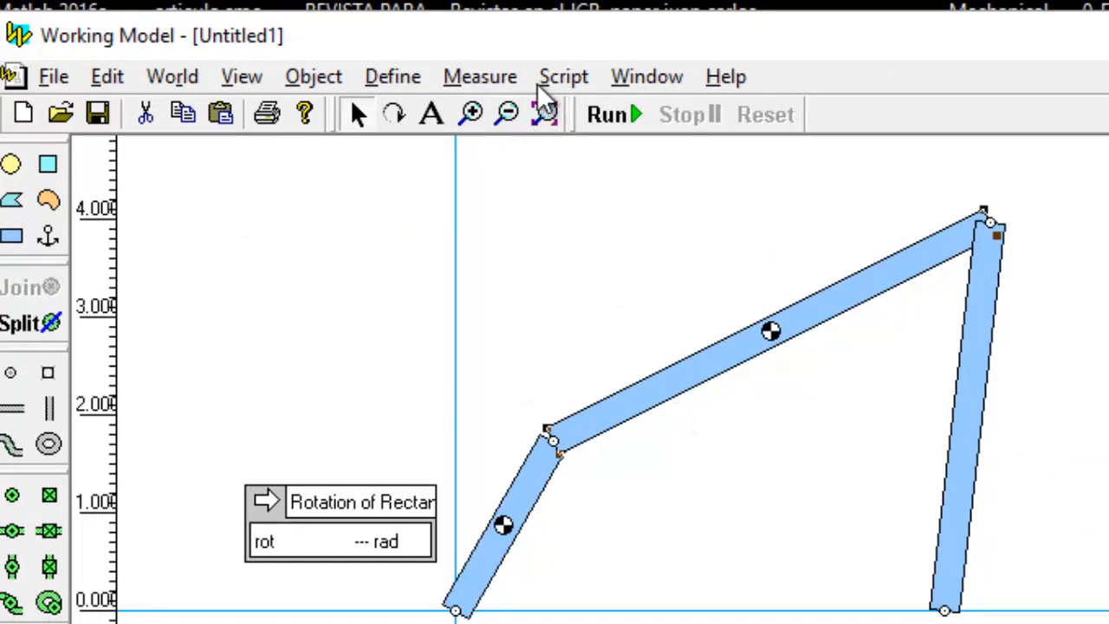
pyautogui.click(495, 75)
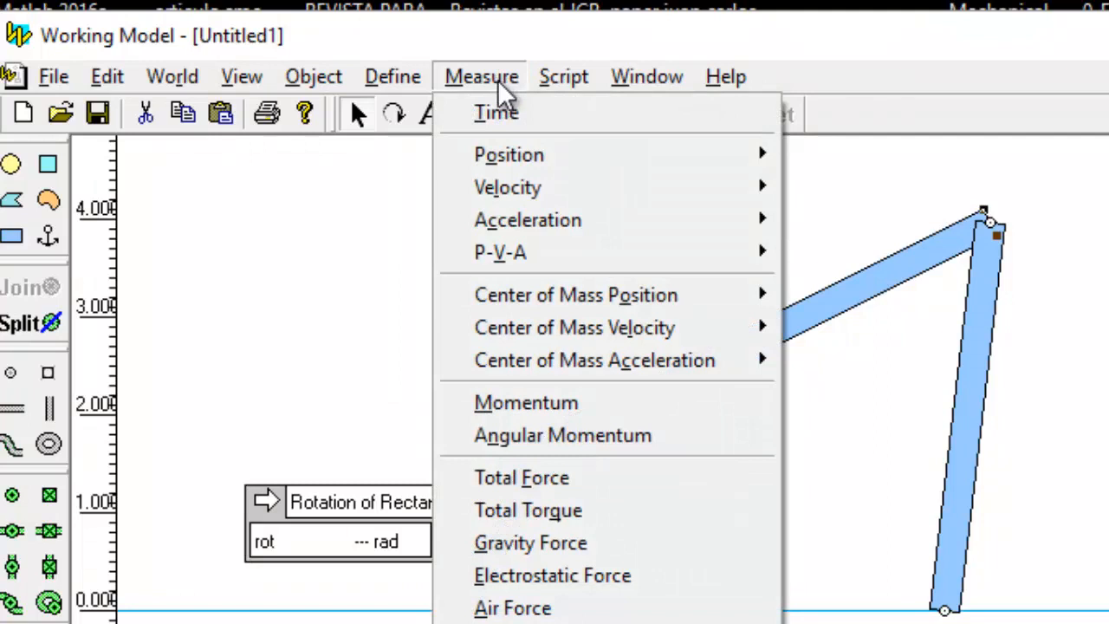
pyautogui.moveTo(520, 166)
pyautogui.click(861, 272)
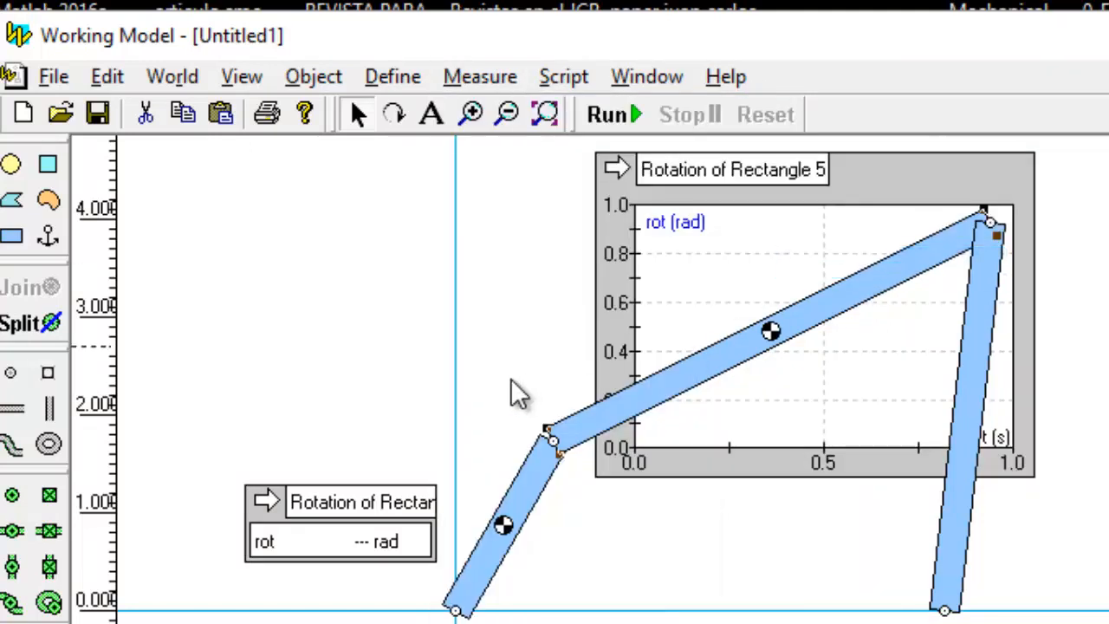
pyautogui.click(616, 169)
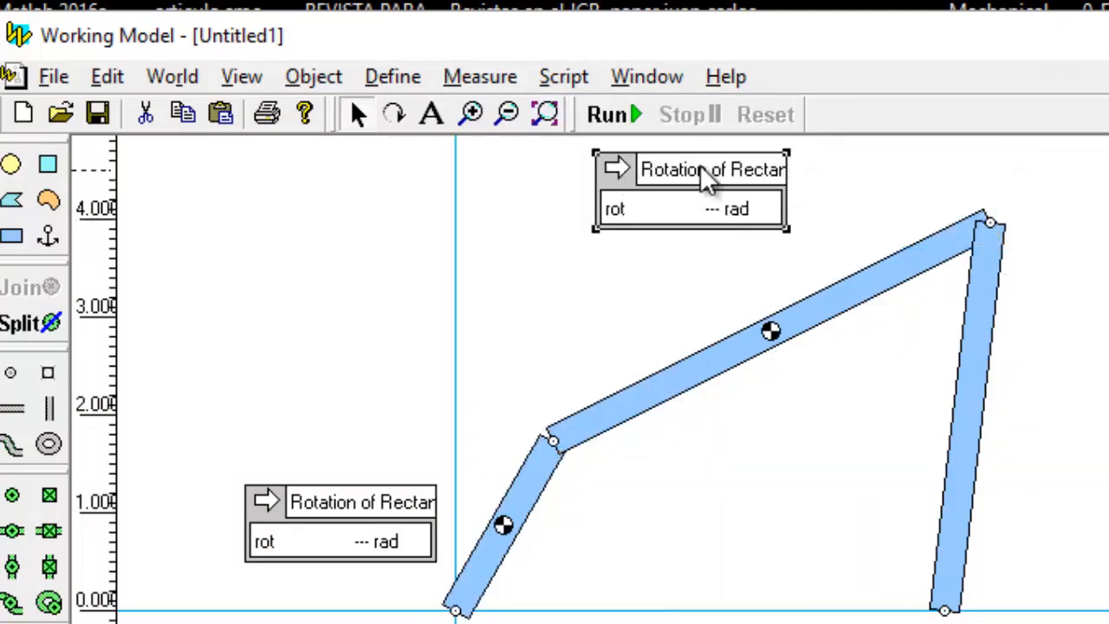
pyautogui.moveTo(709, 177); pyautogui.dragTo(771, 441)
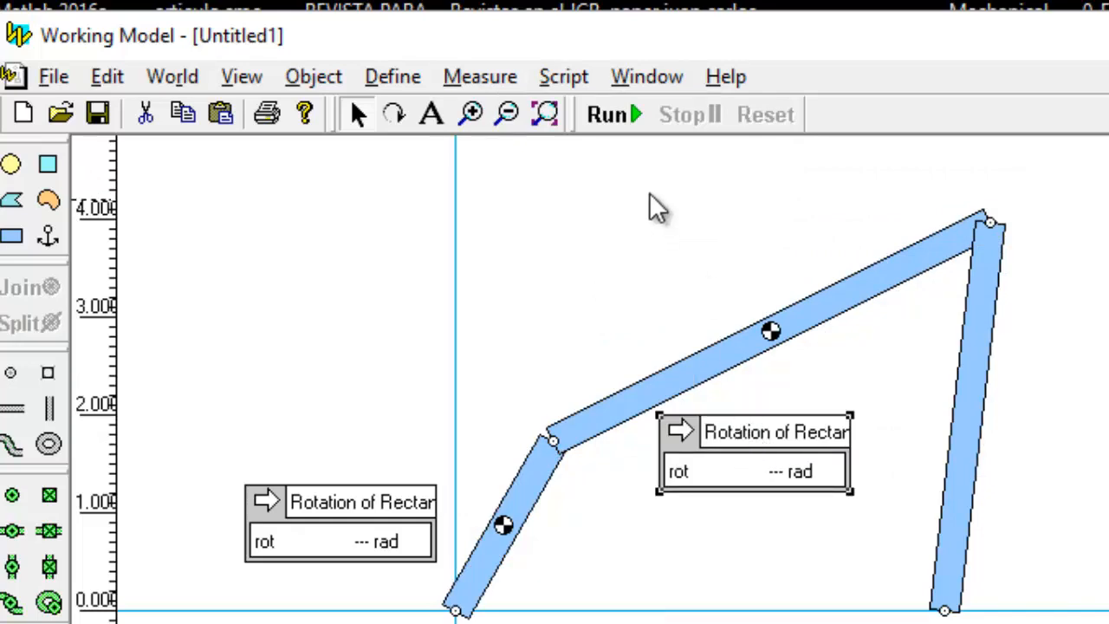
# Add a rotation meter for the third bar, reduce it to a numeric readout and place it outside the linkage beside the bar
pyautogui.click(962, 424)
pyautogui.click(507, 83)
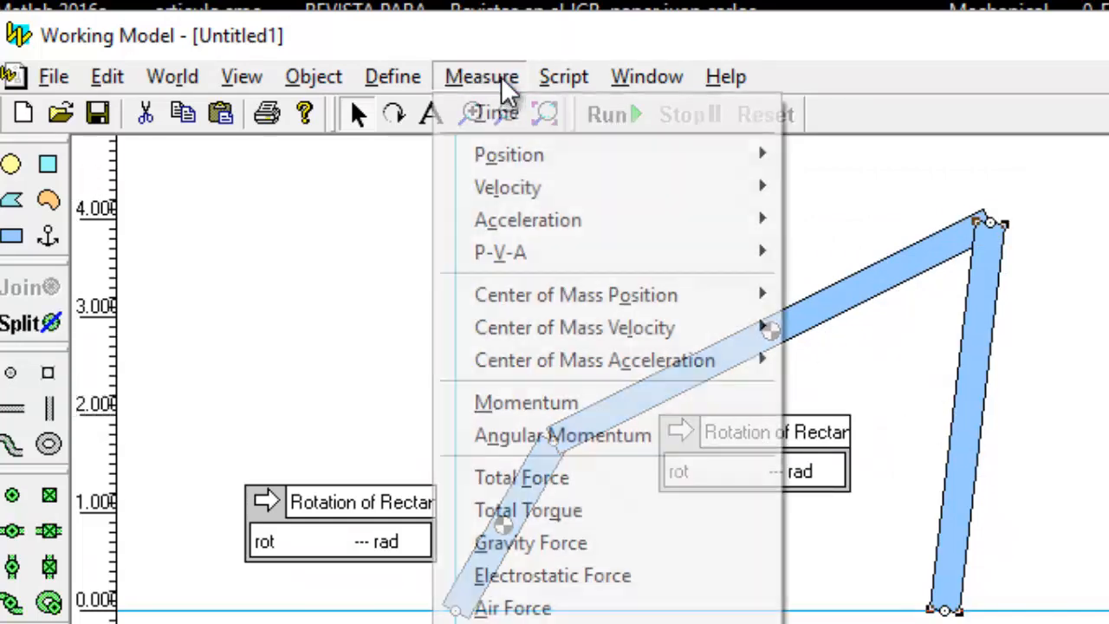
pyautogui.moveTo(575, 161)
pyautogui.click(806, 263)
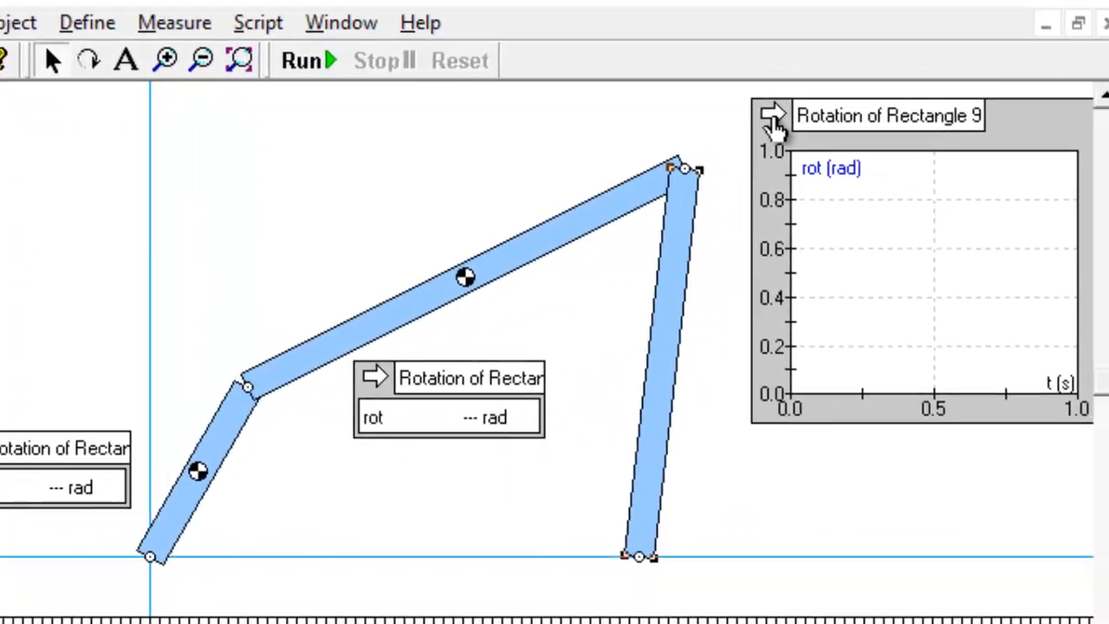
pyautogui.click(1078, 168)
pyautogui.moveTo(834, 139); pyautogui.dragTo(777, 413)
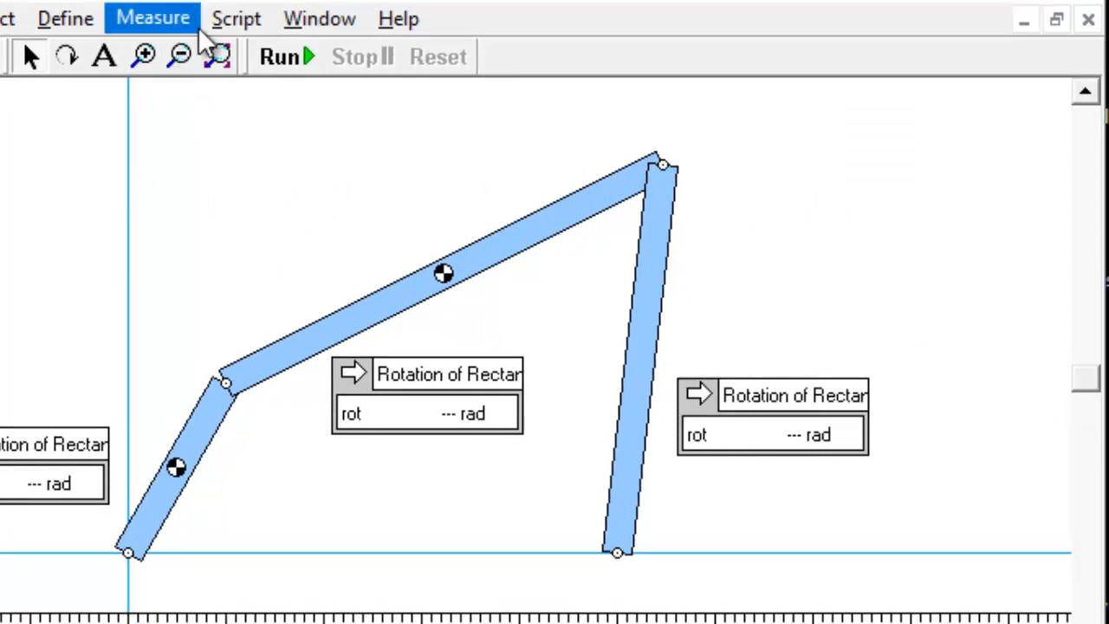
# Add a time meter and place it above the linkage near the Y axis
pyautogui.click(183, 19)
pyautogui.click(185, 54)
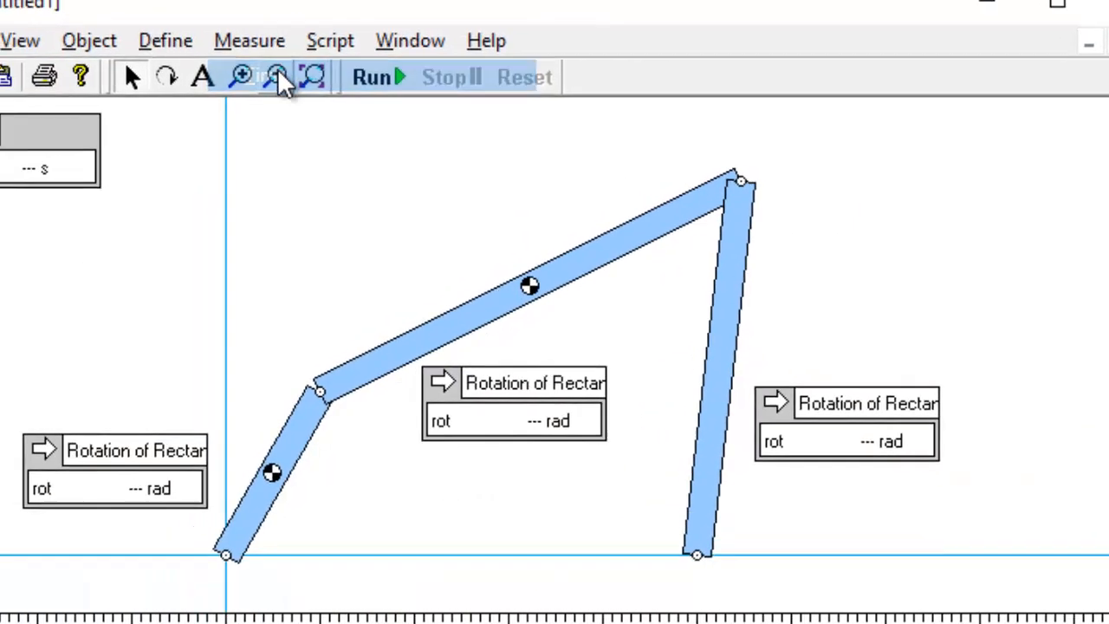
pyautogui.moveTo(65, 148); pyautogui.dragTo(420, 177)
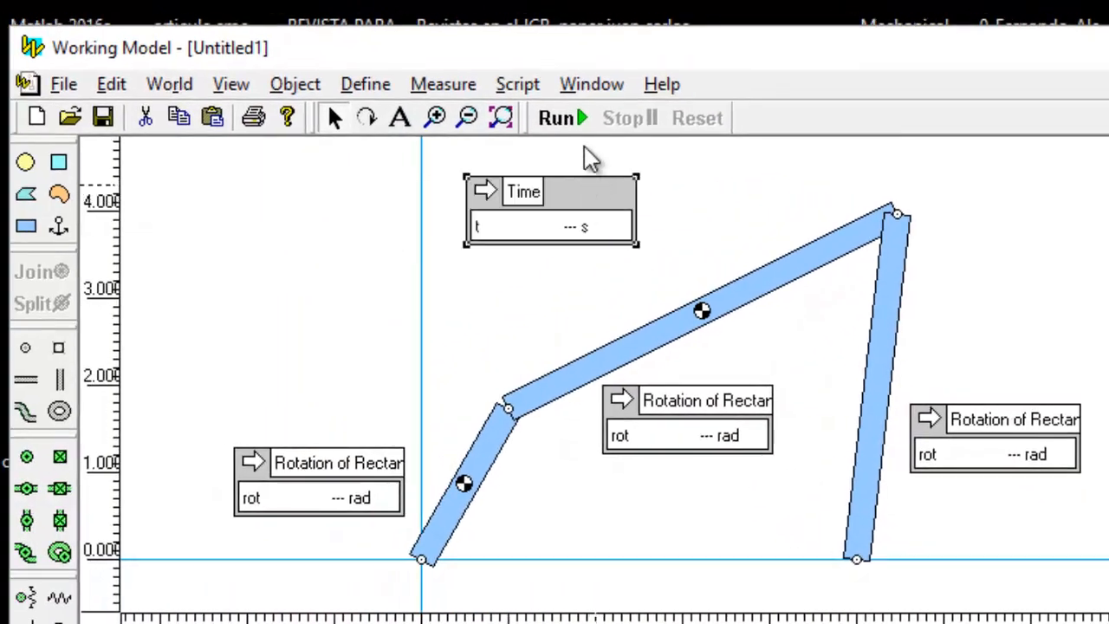
# Run the simulation for about 5 s, stop it and reset it to time zero
pyautogui.click(577, 121)
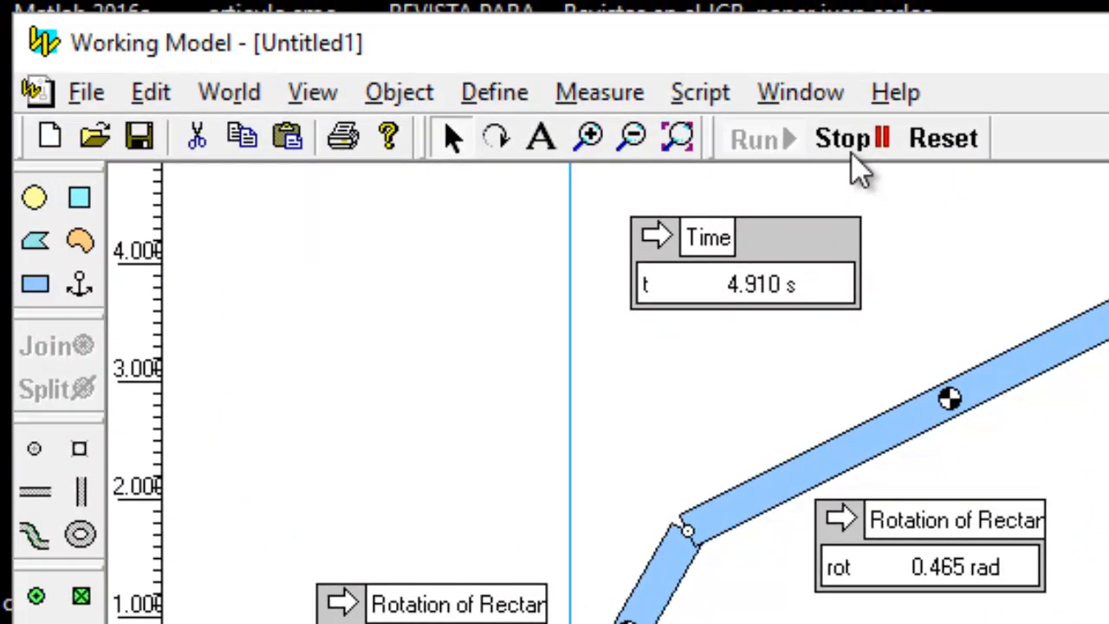
pyautogui.click(852, 141)
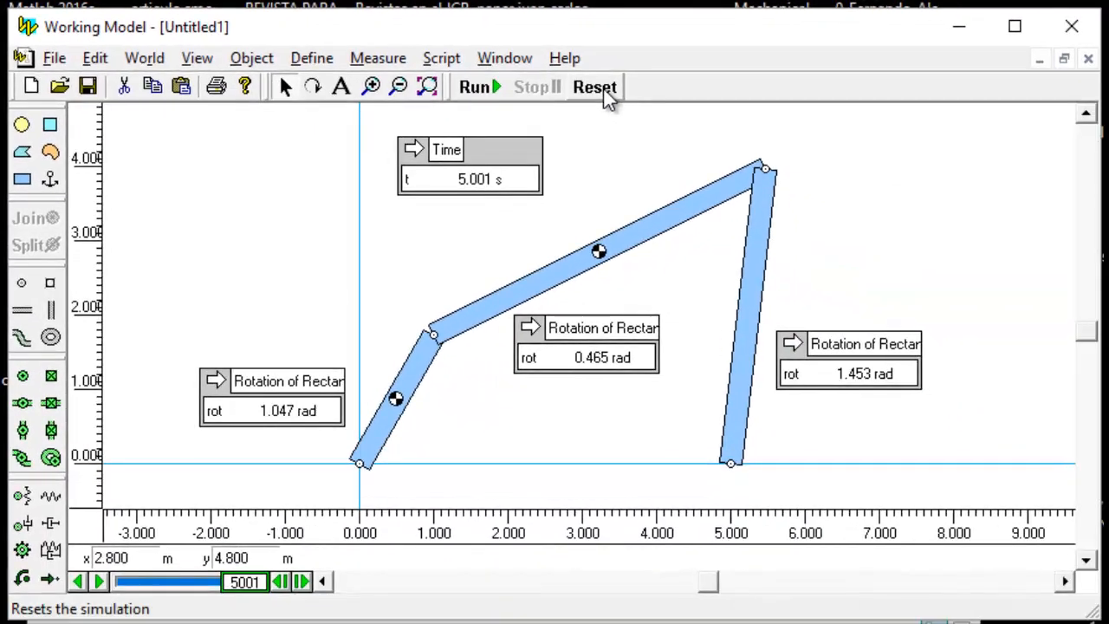
pyautogui.click(951, 140)
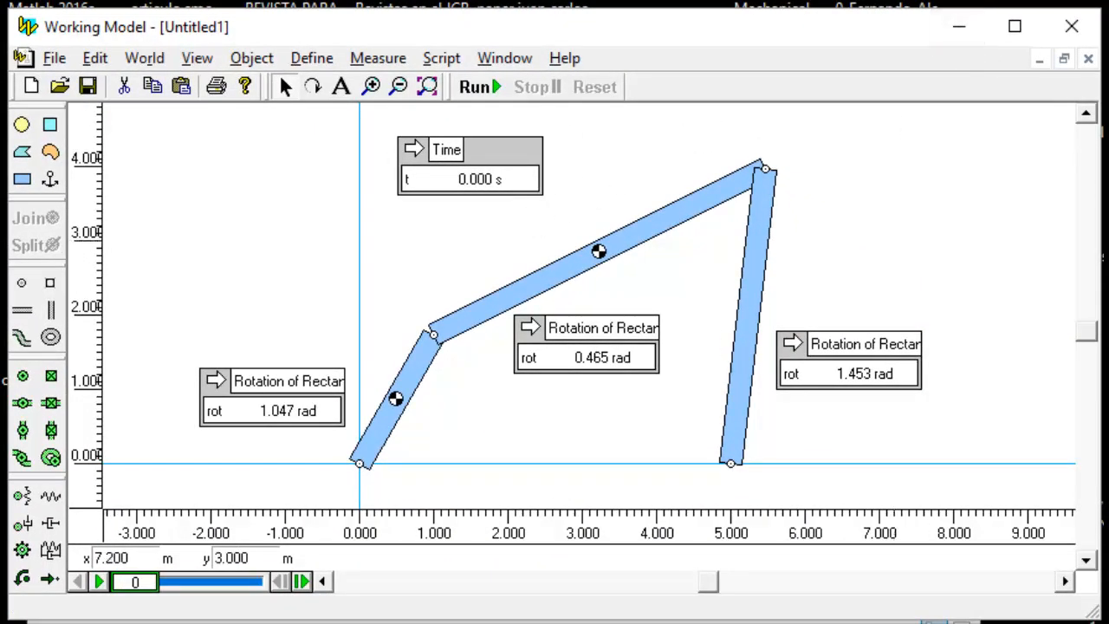
# Switch to the 4 barras.nb notebook in Wolfram Mathematica and move its window over the Working Model window
pyautogui.hotkey('alt', 'Tab')
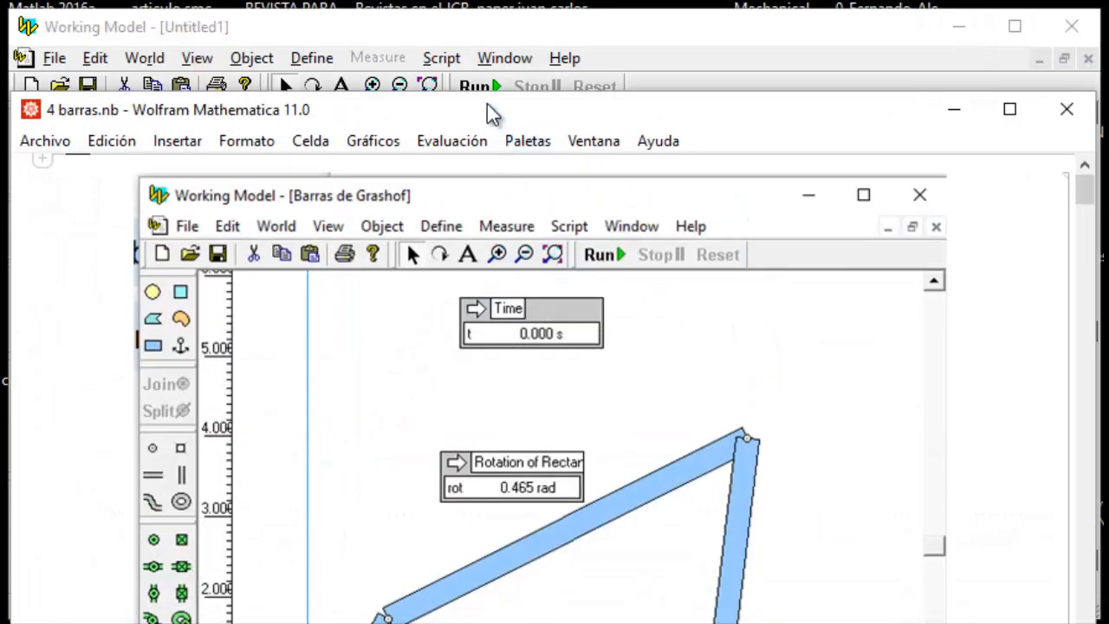
pyautogui.moveTo(487, 103); pyautogui.dragTo(495, 33)
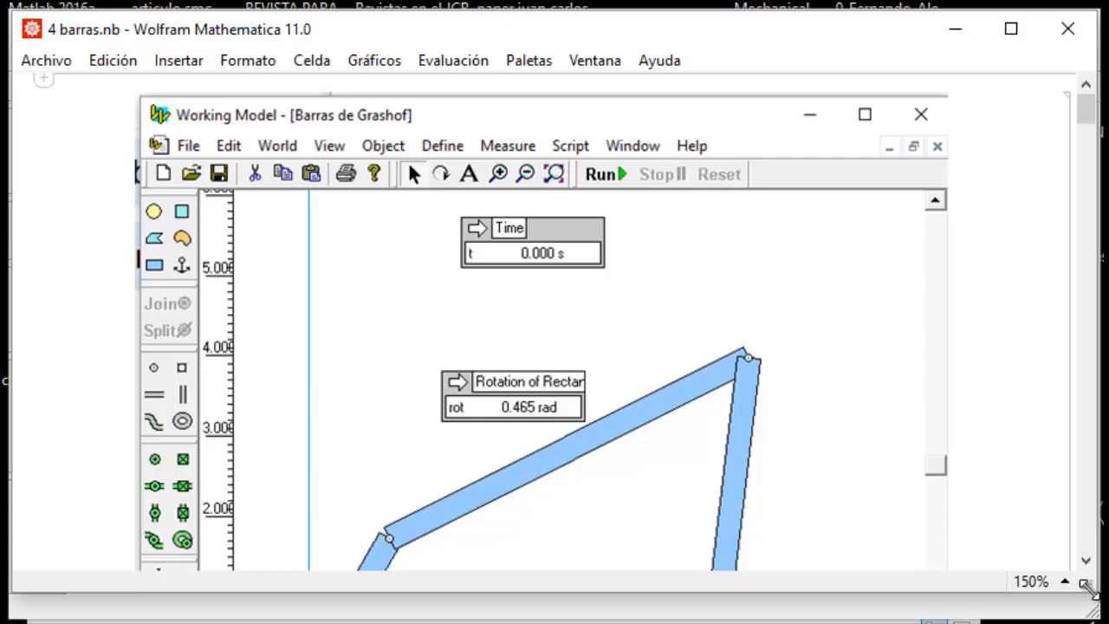
# Enlarge the notebook window slightly downward and find the complex-algebra section that uses the FindRoot[] command
pyautogui.moveTo(1088, 592)
pyautogui.mouseDown()
pyautogui.moveTo(1083, 617)
pyautogui.moveTo(1081, 608)
pyautogui.mouseUp()
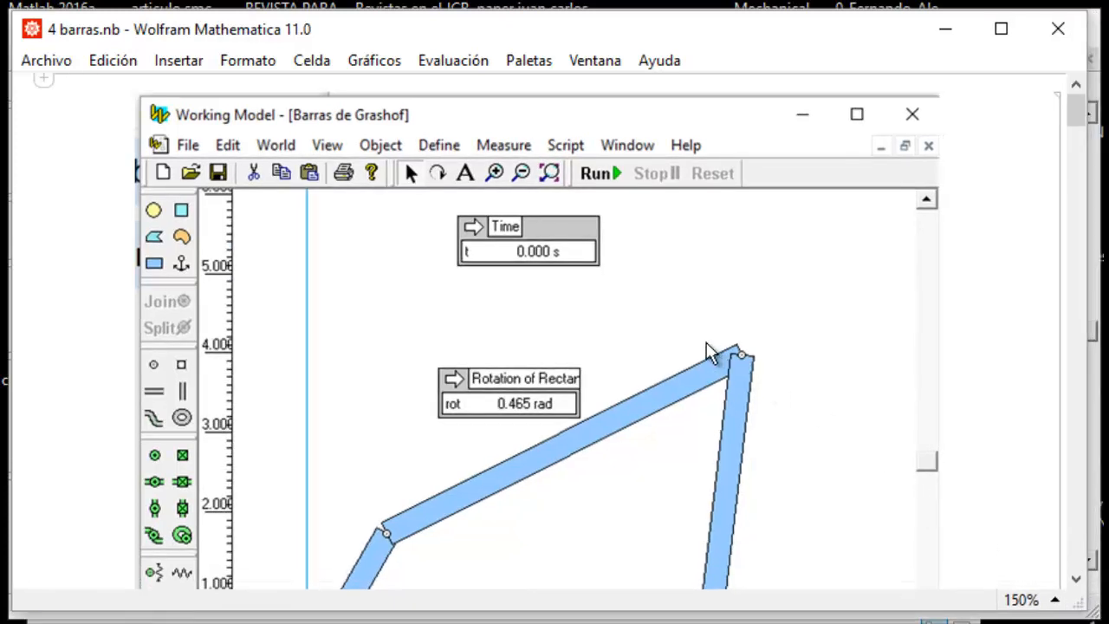
pyautogui.scroll(-2, 710, 355)
pyautogui.scroll(-10, 708, 347)
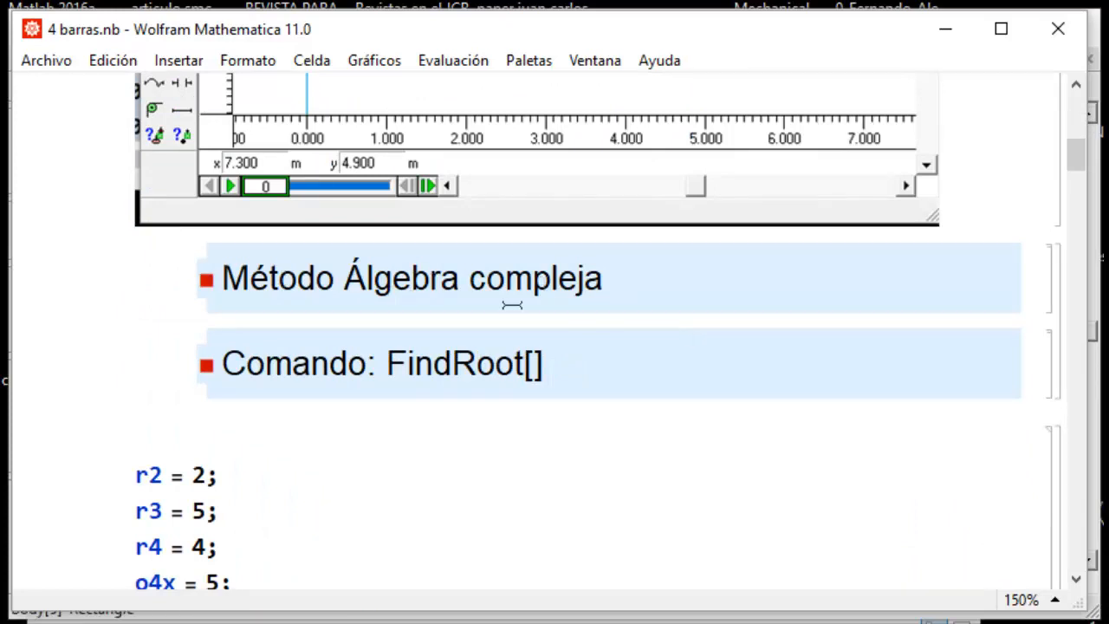
pyautogui.moveTo(386, 364); pyautogui.dragTo(551, 362)
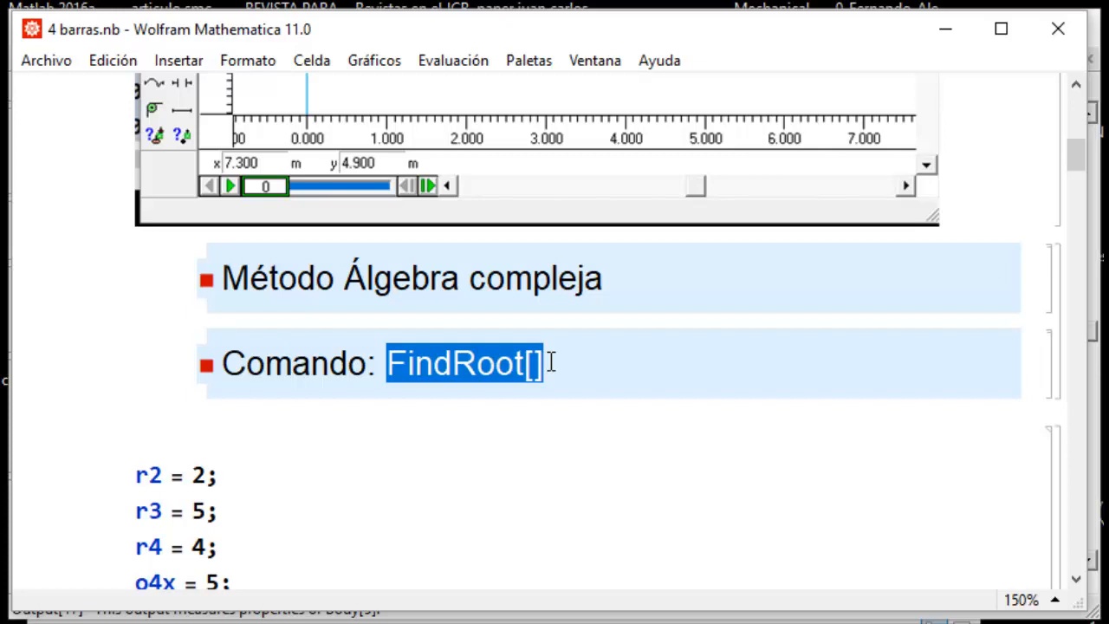
# Examine the FindRoot section's input definitions, from the link lengths r2, r3 and r4 through o4x, o4y and q to p1 and p2
pyautogui.scroll(-4, 500, 362)
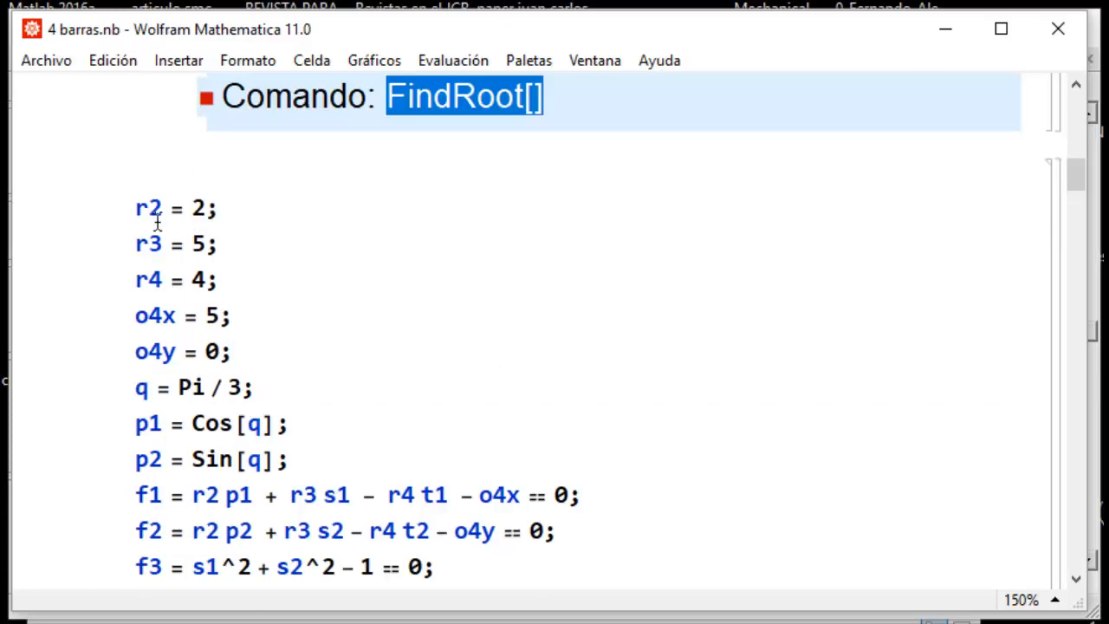
pyautogui.moveTo(129, 208); pyautogui.dragTo(226, 210)
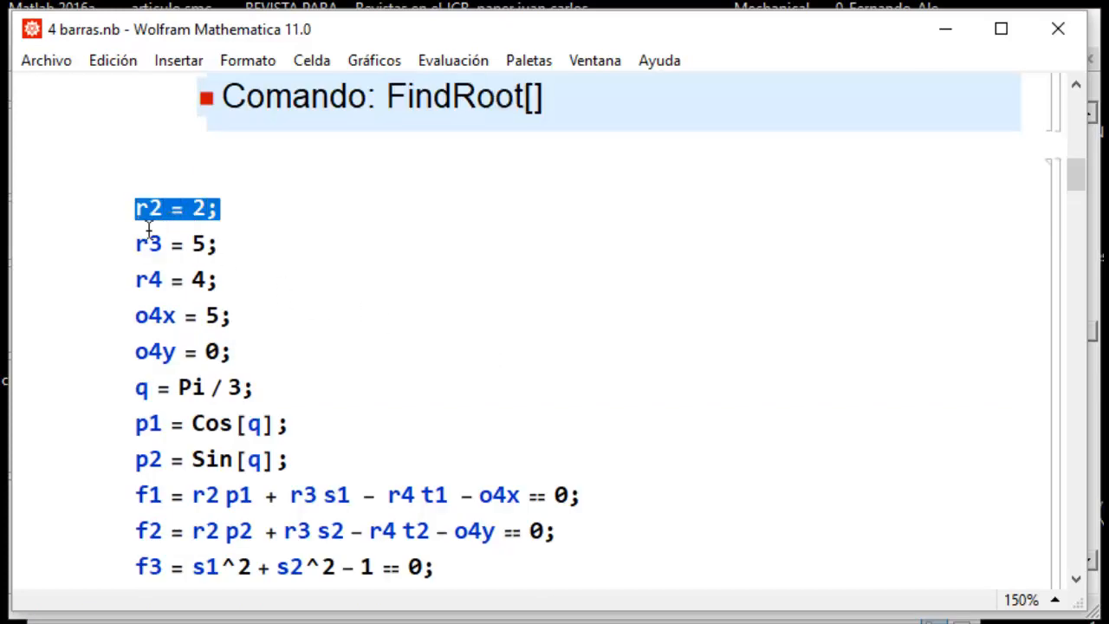
pyautogui.moveTo(134, 243); pyautogui.dragTo(225, 243)
pyautogui.moveTo(136, 280); pyautogui.dragTo(240, 277)
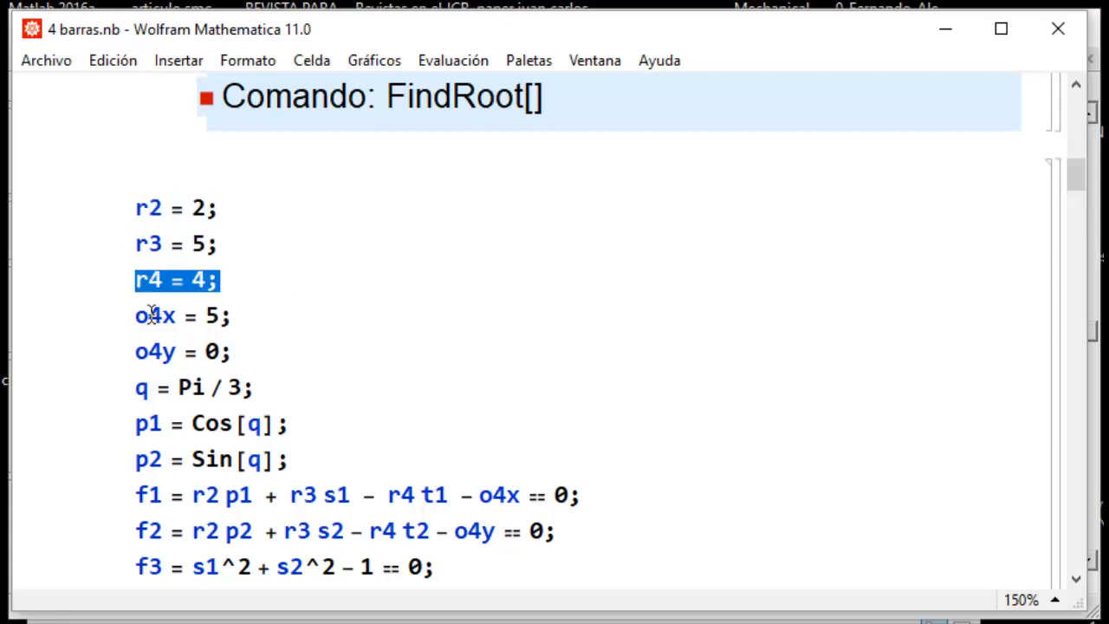
pyautogui.moveTo(133, 319); pyautogui.dragTo(241, 316)
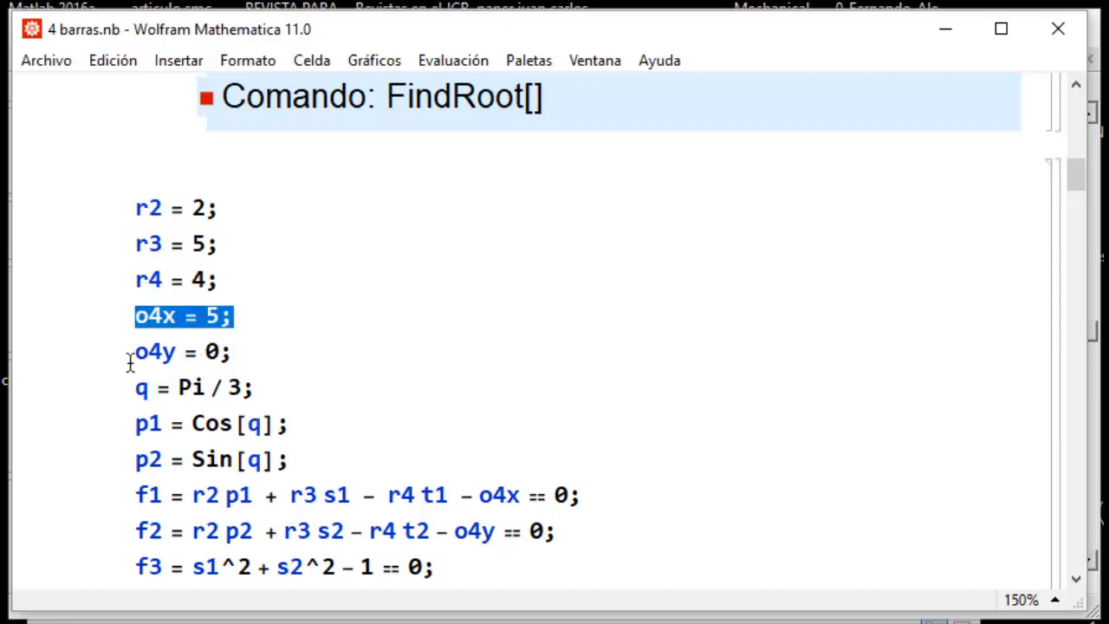
pyautogui.moveTo(135, 351); pyautogui.dragTo(315, 354)
pyautogui.scroll(-2, 347, 342)
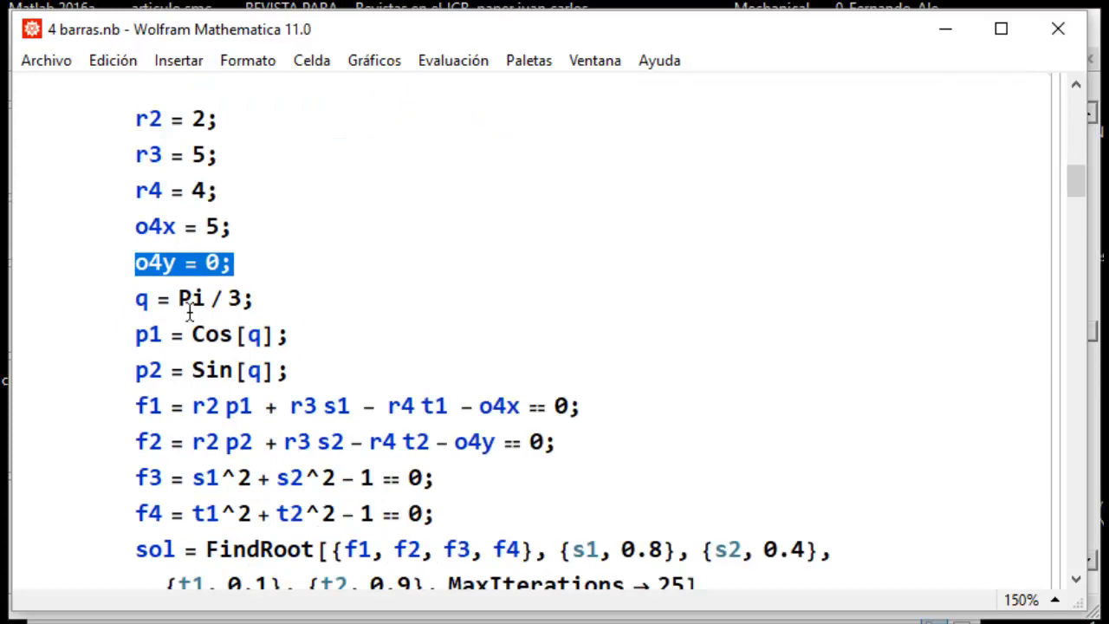
pyautogui.moveTo(131, 299); pyautogui.dragTo(261, 298)
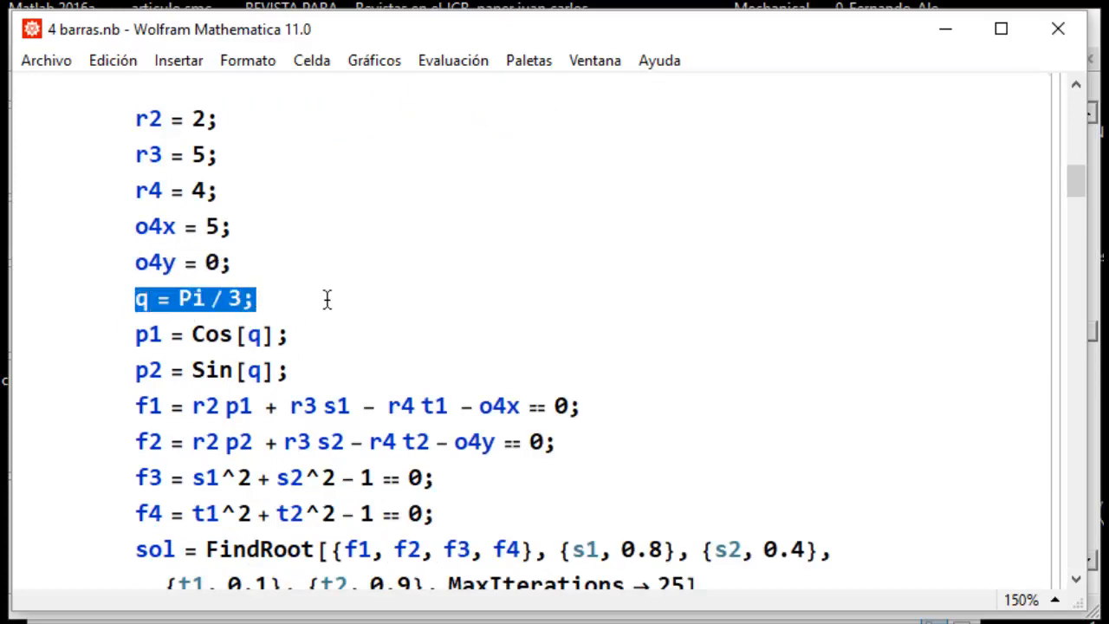
pyautogui.moveTo(139, 335); pyautogui.dragTo(321, 364)
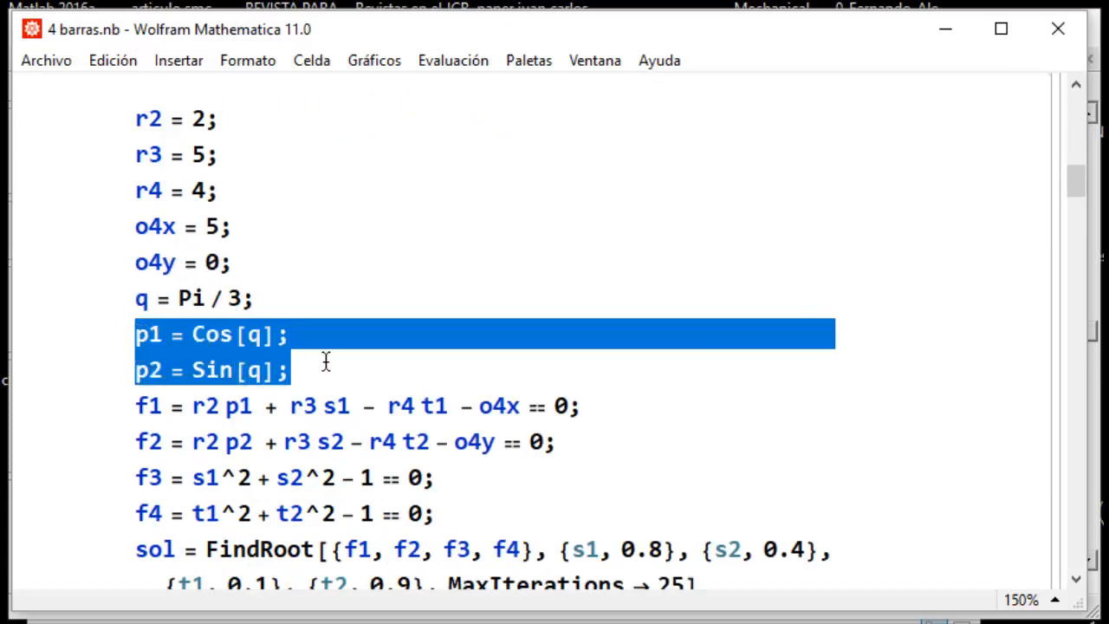
# Examine the loop equations f1 to f4 and how the FindRoot call stored in sol takes them as its equation list
pyautogui.scroll(-2, 322, 364)
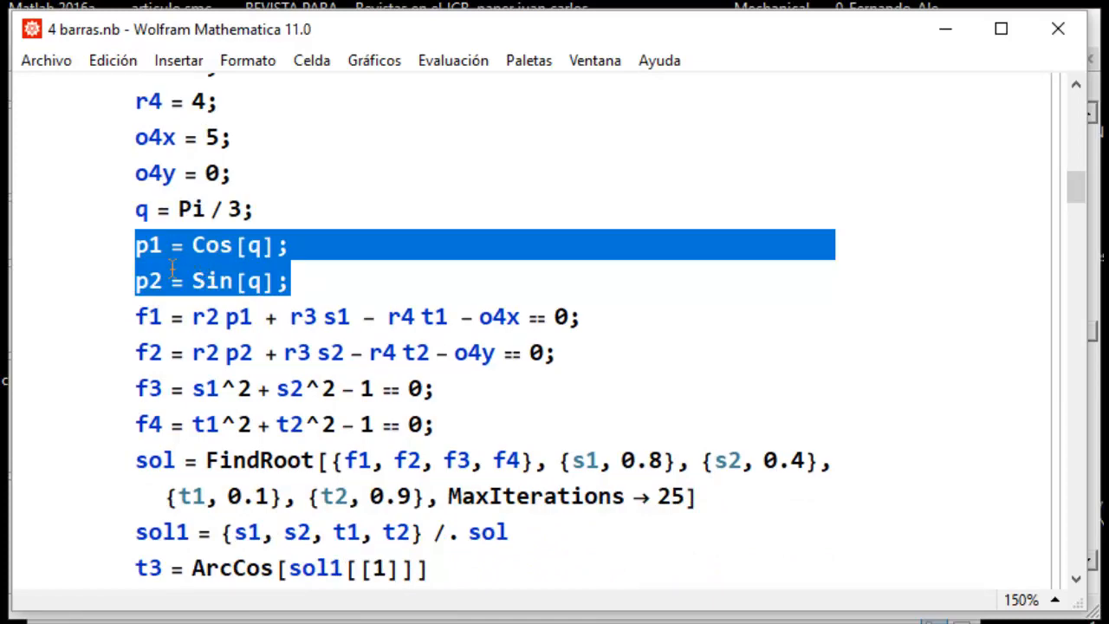
pyautogui.moveTo(138, 314); pyautogui.dragTo(544, 418)
pyautogui.scroll(-4, 656, 449)
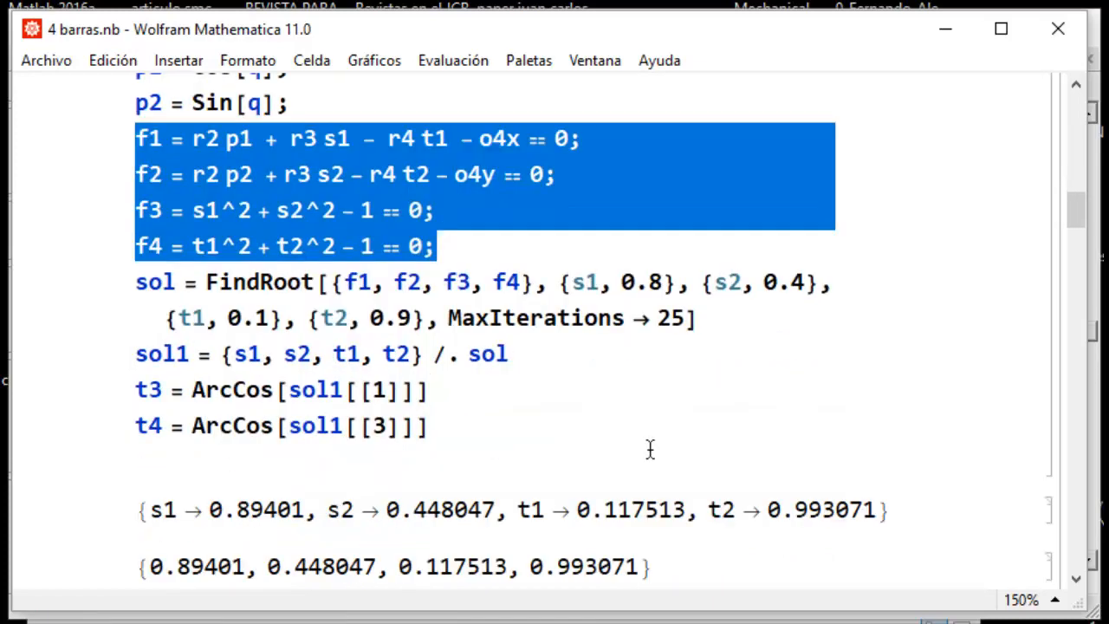
pyautogui.moveTo(208, 283); pyautogui.dragTo(308, 284)
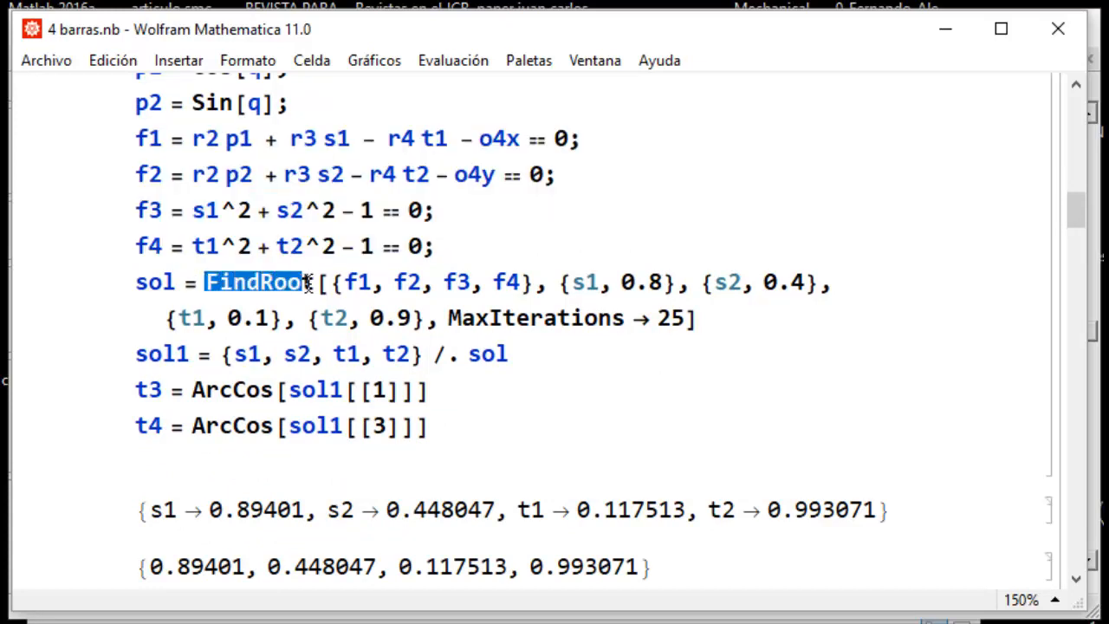
pyautogui.moveTo(130, 284); pyautogui.dragTo(150, 283)
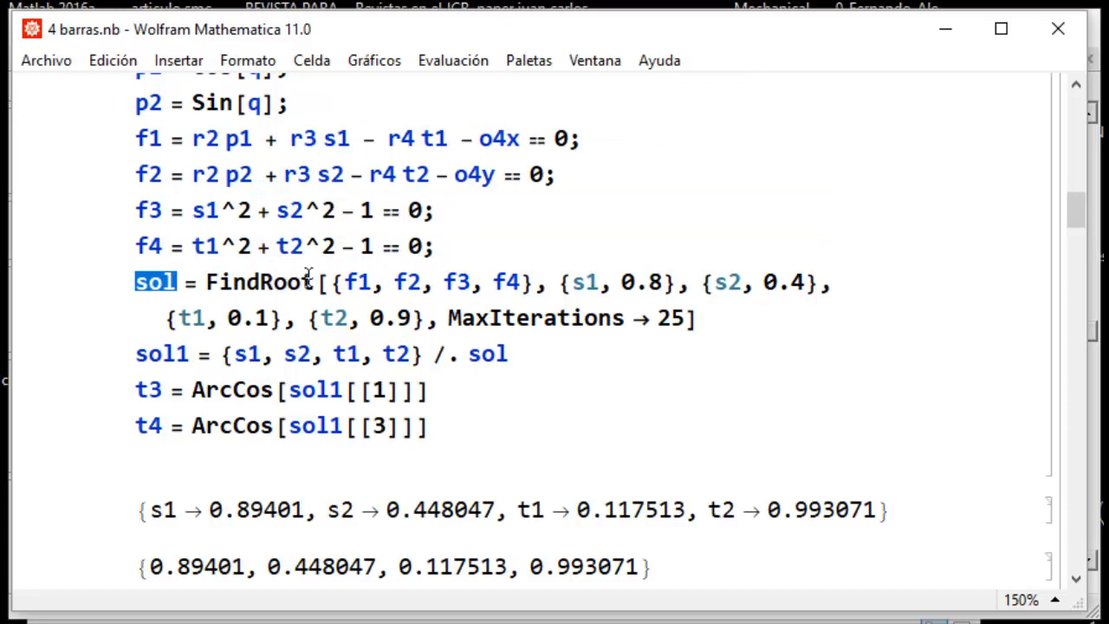
pyautogui.moveTo(342, 284); pyautogui.dragTo(515, 286)
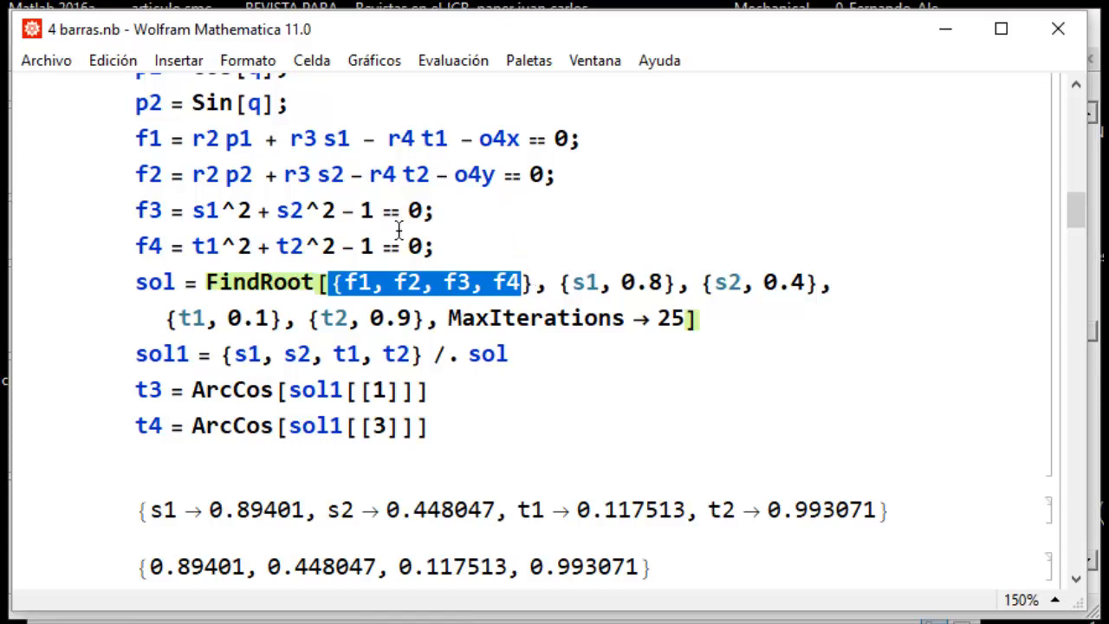
pyautogui.moveTo(536, 284); pyautogui.dragTo(351, 283)
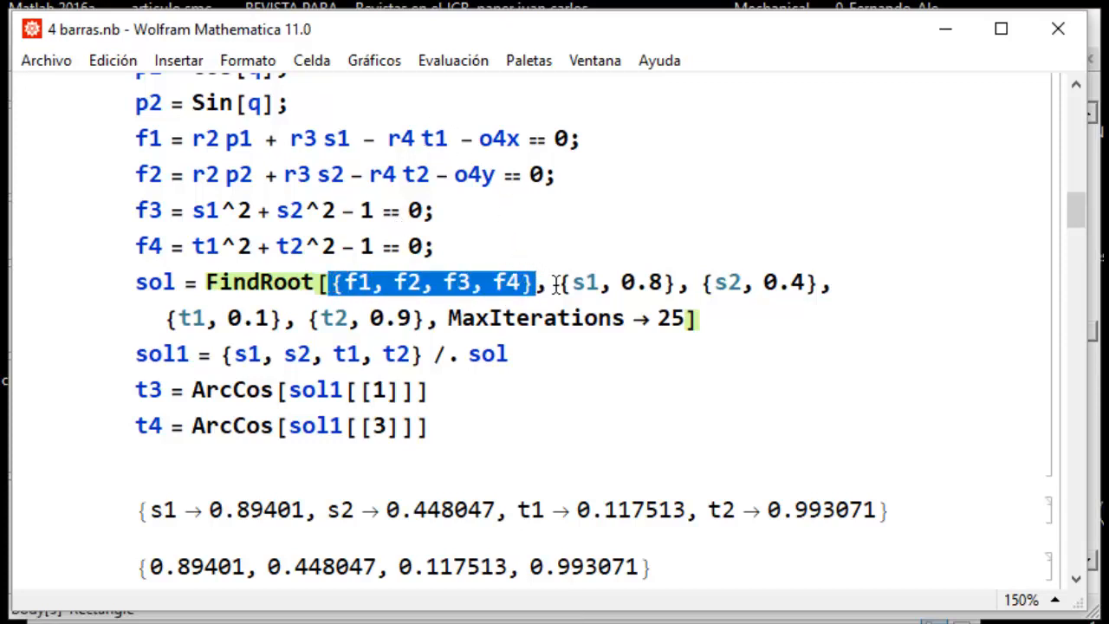
# Examine the FindRoot unknowns s1, s2, t1 and t2, their initial guesses and the MaxIterations option
pyautogui.moveTo(553, 284); pyautogui.dragTo(819, 284)
pyautogui.click(177, 319)
pyautogui.moveTo(178, 318); pyautogui.dragTo(416, 313)
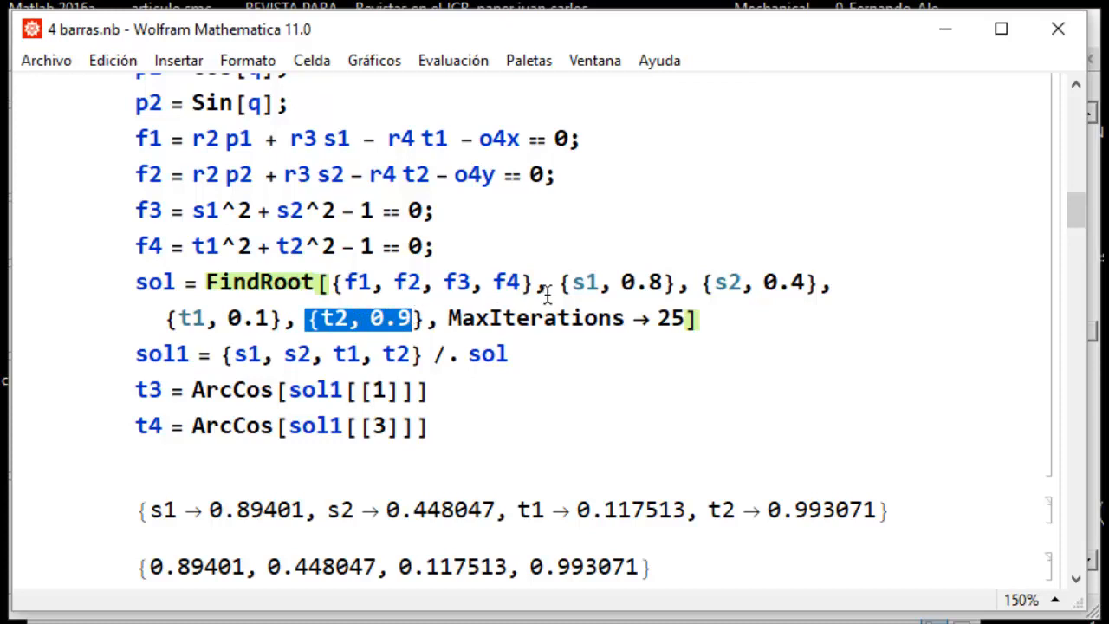
pyautogui.moveTo(575, 284); pyautogui.dragTo(656, 283)
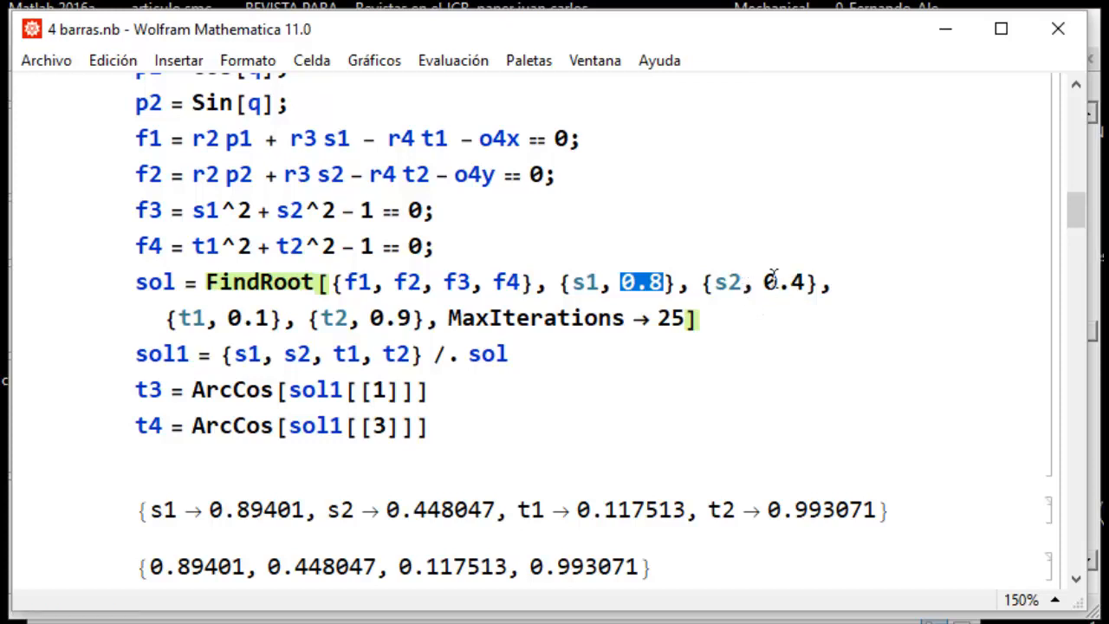
pyautogui.moveTo(764, 283); pyautogui.dragTo(810, 285)
pyautogui.moveTo(244, 320); pyautogui.dragTo(255, 320)
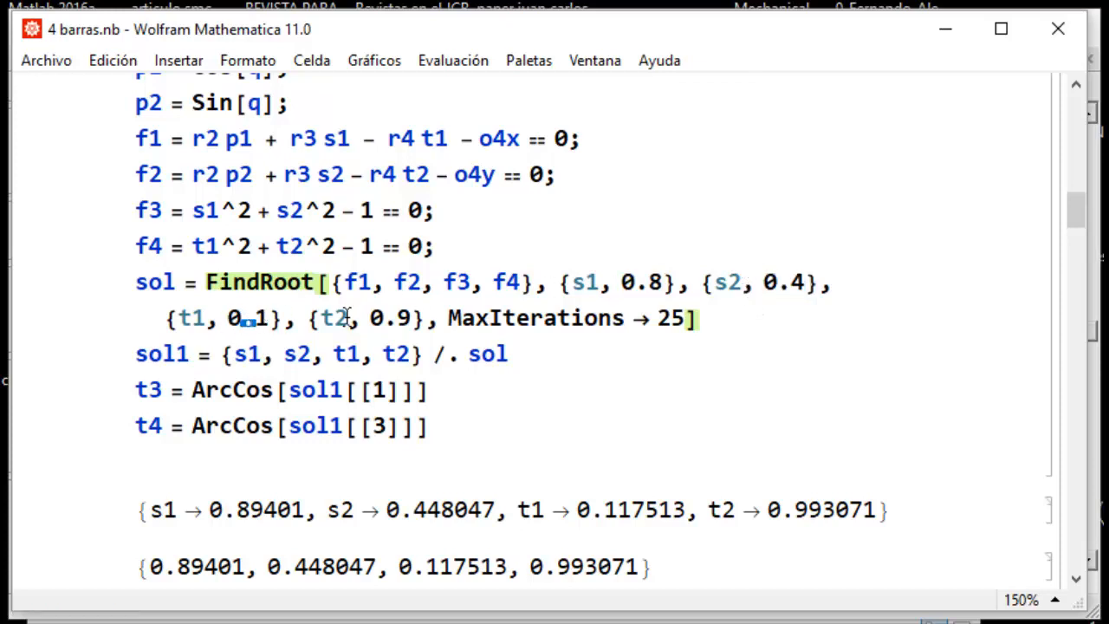
pyautogui.moveTo(368, 318); pyautogui.dragTo(397, 318)
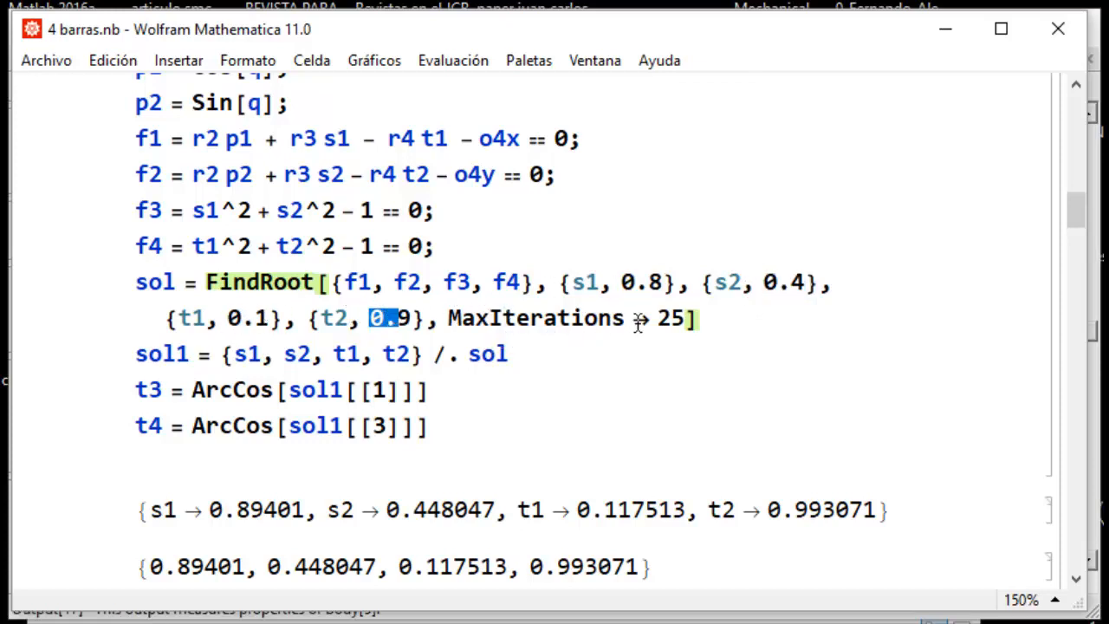
pyautogui.moveTo(656, 319); pyautogui.dragTo(677, 319)
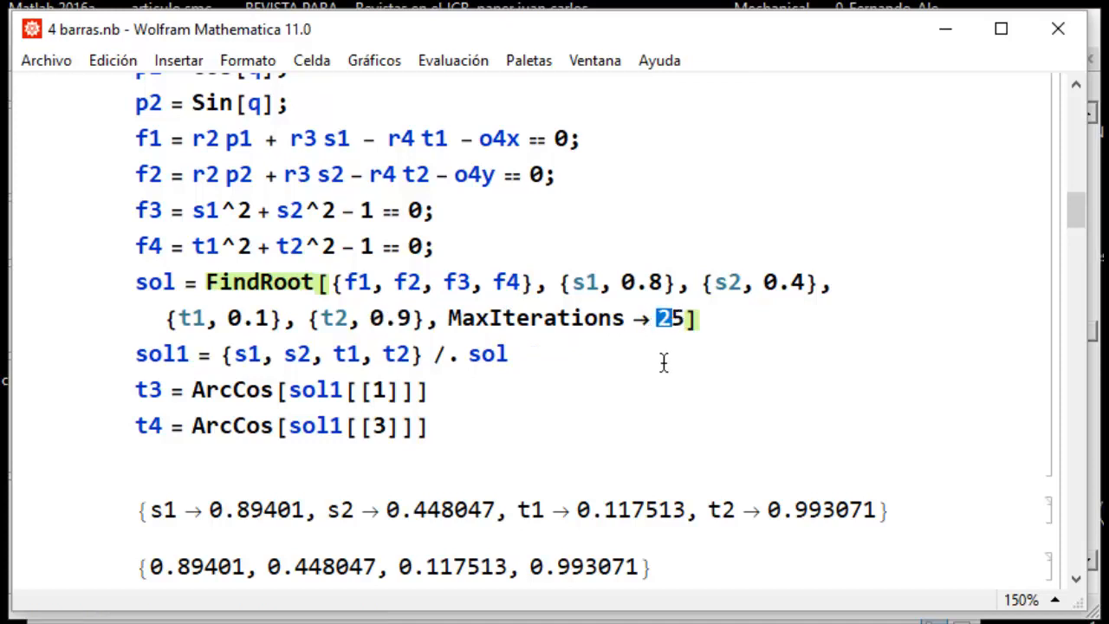
# Examine the replacement that builds sol1 from sol and the ArcCos expressions that compute angles t3 and t4
pyautogui.click(444, 357)
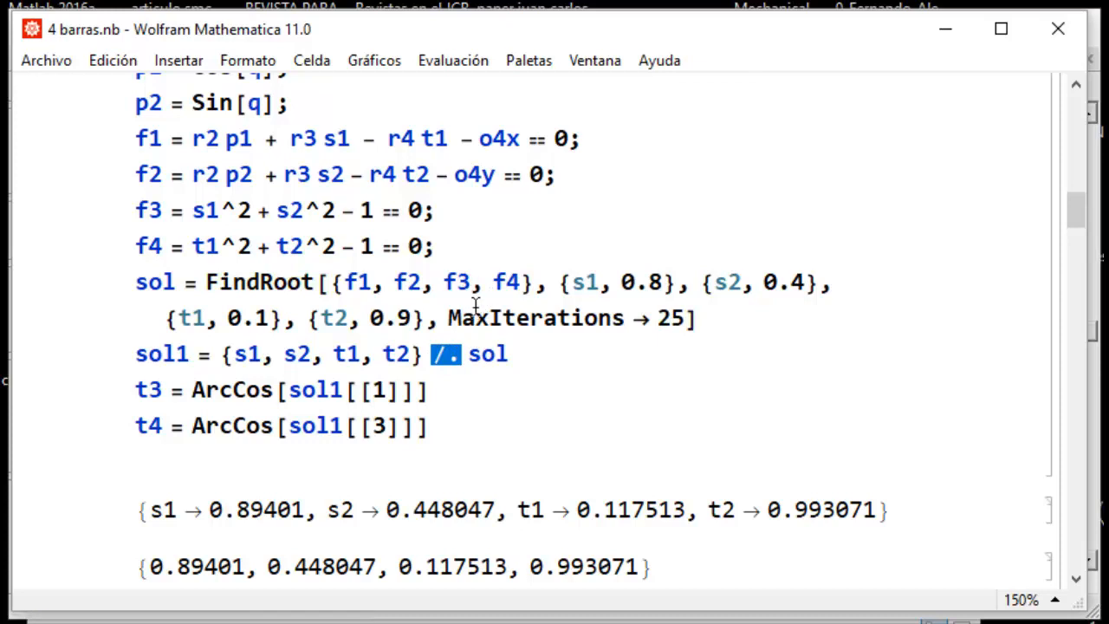
pyautogui.moveTo(215, 347); pyautogui.dragTo(422, 363)
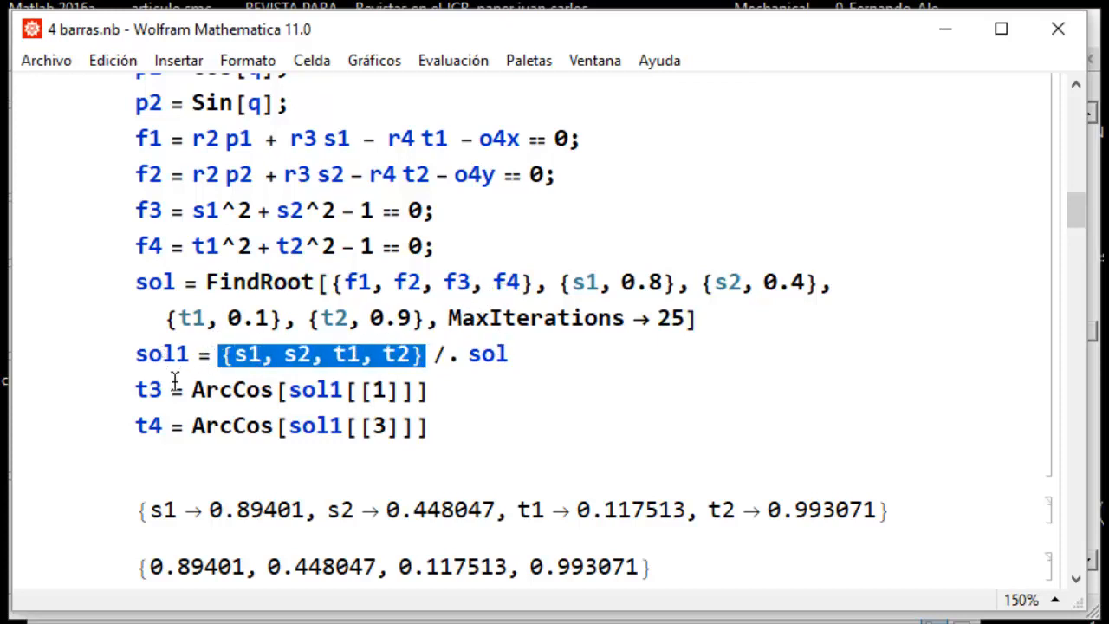
pyautogui.moveTo(191, 390); pyautogui.dragTo(248, 387)
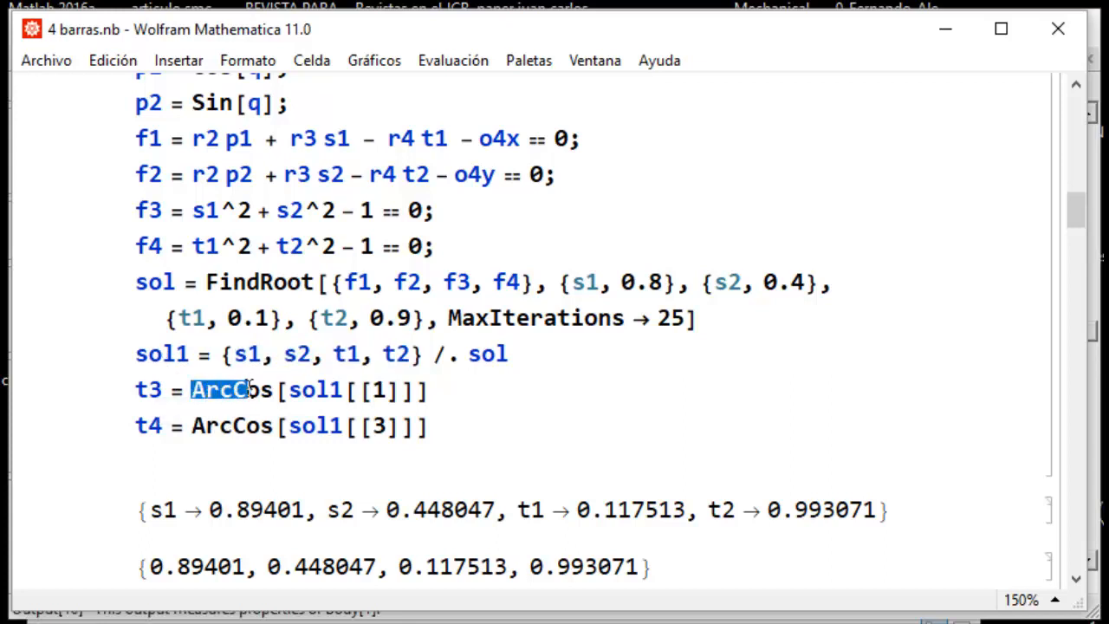
pyautogui.click(241, 362)
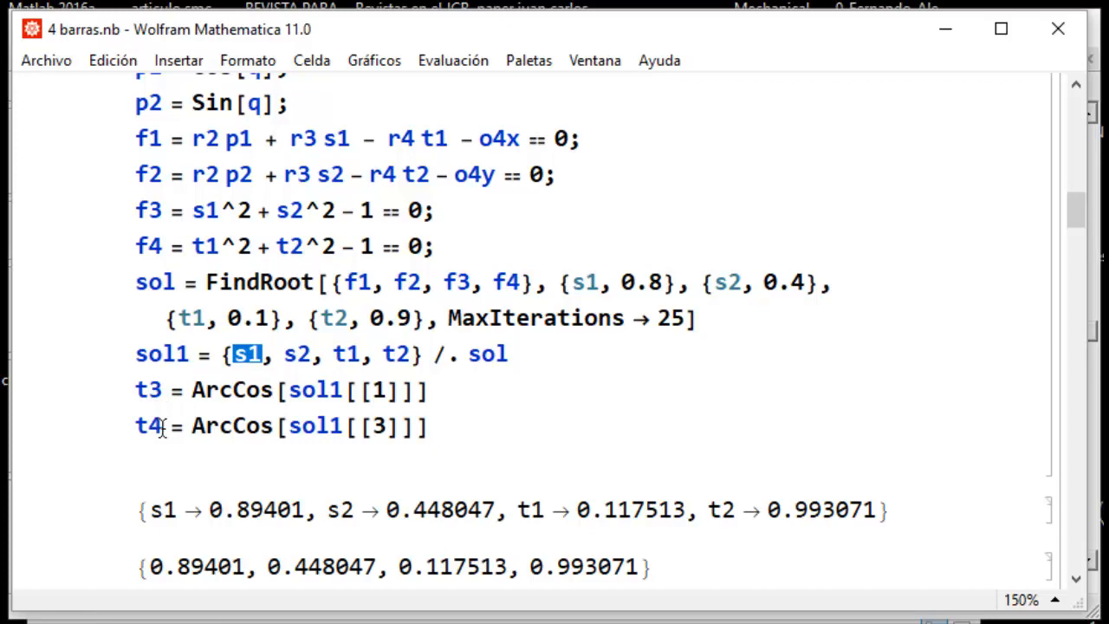
# Delete the four old output cells of the FindRoot section and re-evaluate its input cell
pyautogui.scroll(-3, 465, 484)
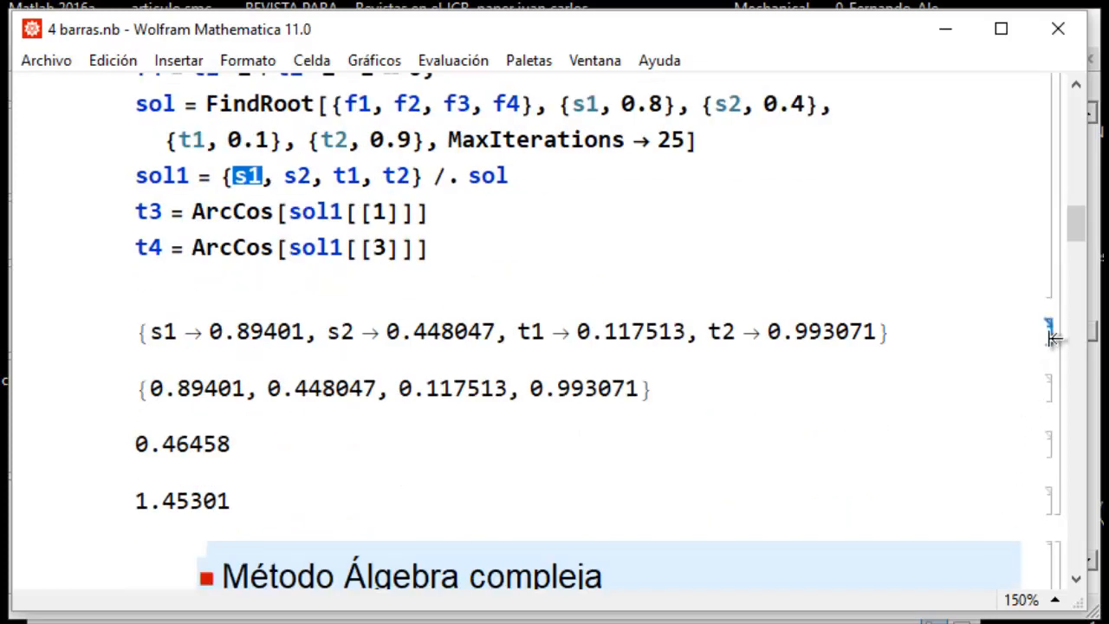
pyautogui.moveTo(1052, 336); pyautogui.dragTo(1056, 501)
pyautogui.press('Delete')
pyautogui.scroll(3, 1052, 495)
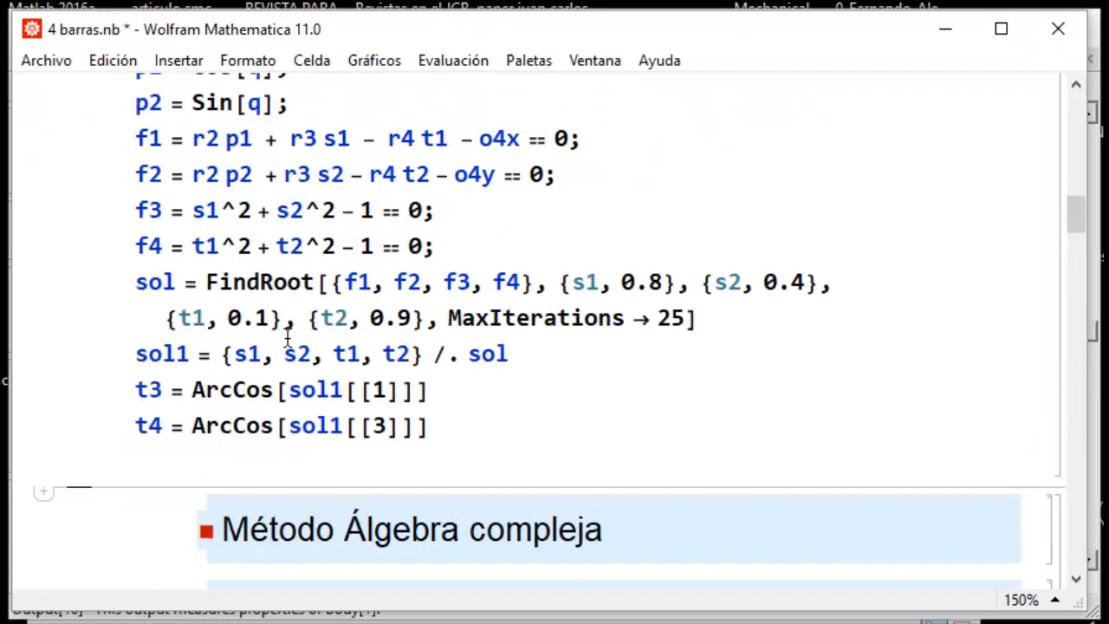
pyautogui.click(509, 250)
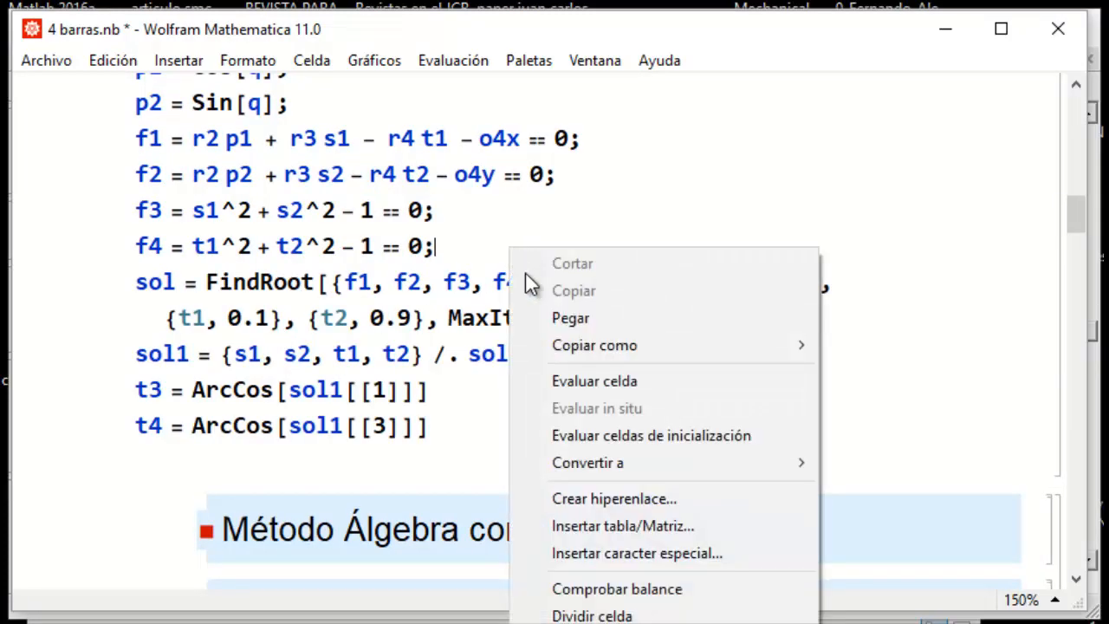
pyautogui.click(568, 381)
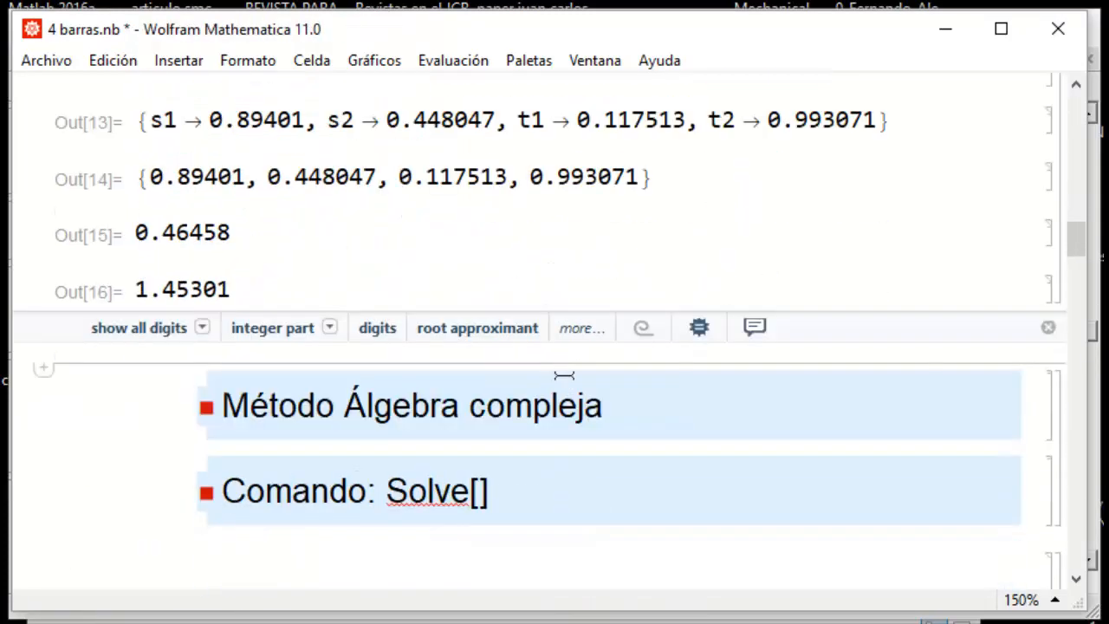
# Compare the computed t3 and t4 angles with the rotation meters in Working Model, then minimize that window to return to the notebook
pyautogui.moveTo(138, 234); pyautogui.dragTo(233, 234)
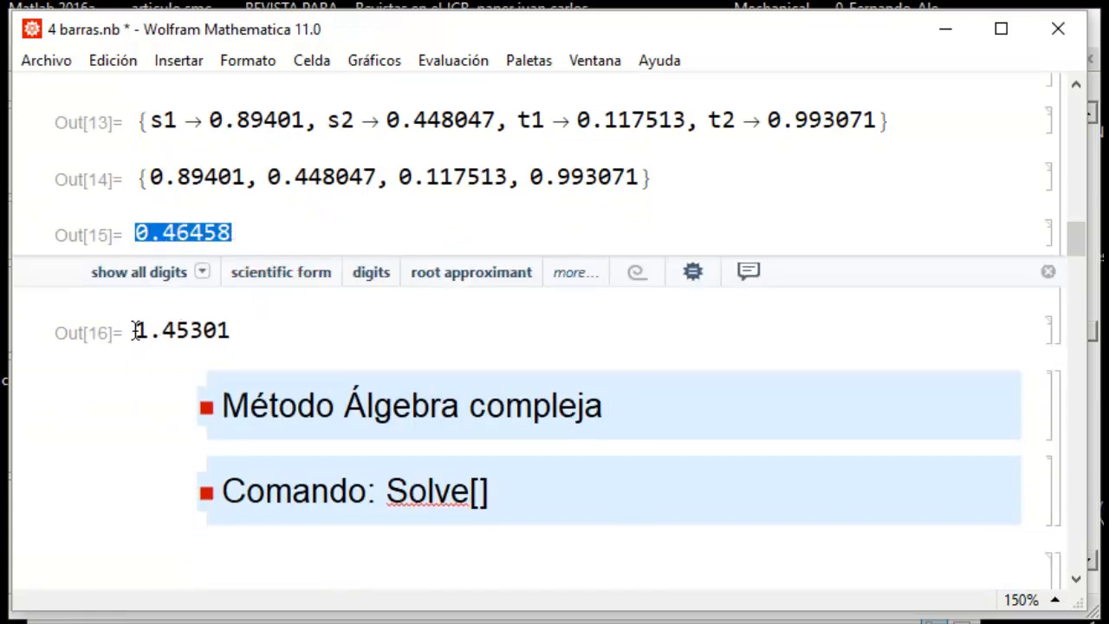
pyautogui.moveTo(134, 331); pyautogui.dragTo(240, 335)
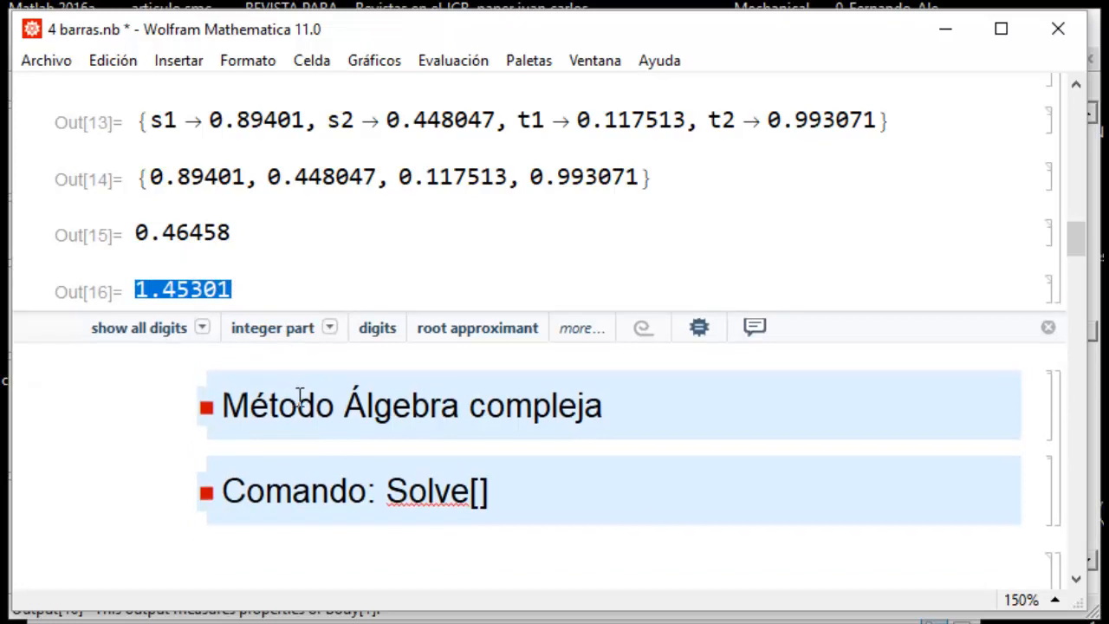
pyautogui.hotkey('alt', 'Tab')
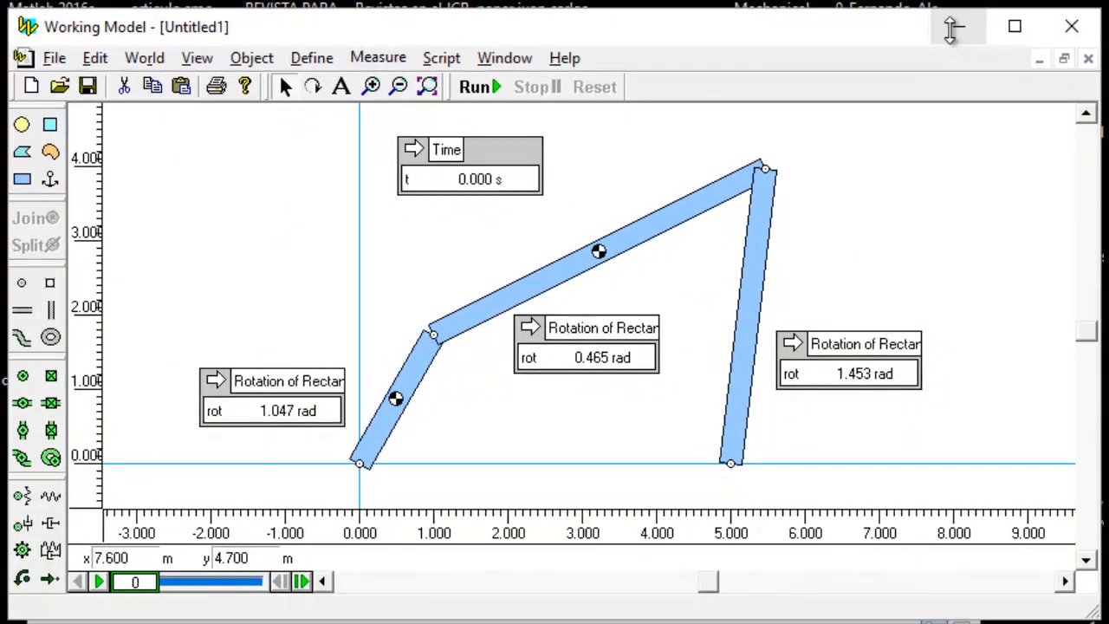
pyautogui.click(953, 28)
# Find the notebook's Solve[] section and highlight "Álgebra compleja" in its method heading
pyautogui.scroll(-5, 416, 275)
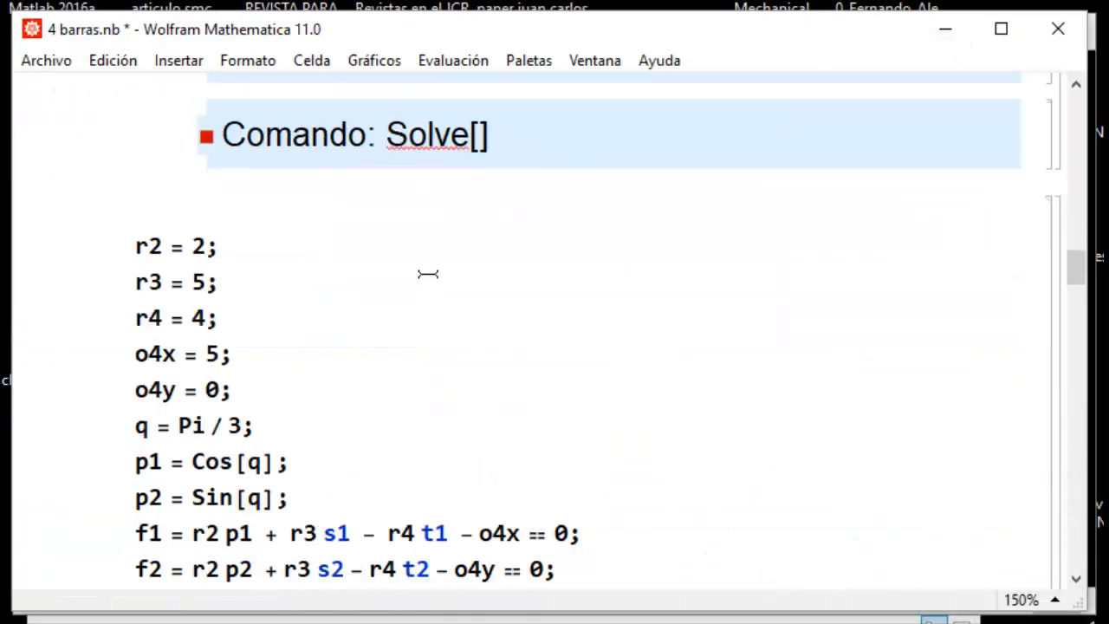
pyautogui.scroll(2, 428, 274)
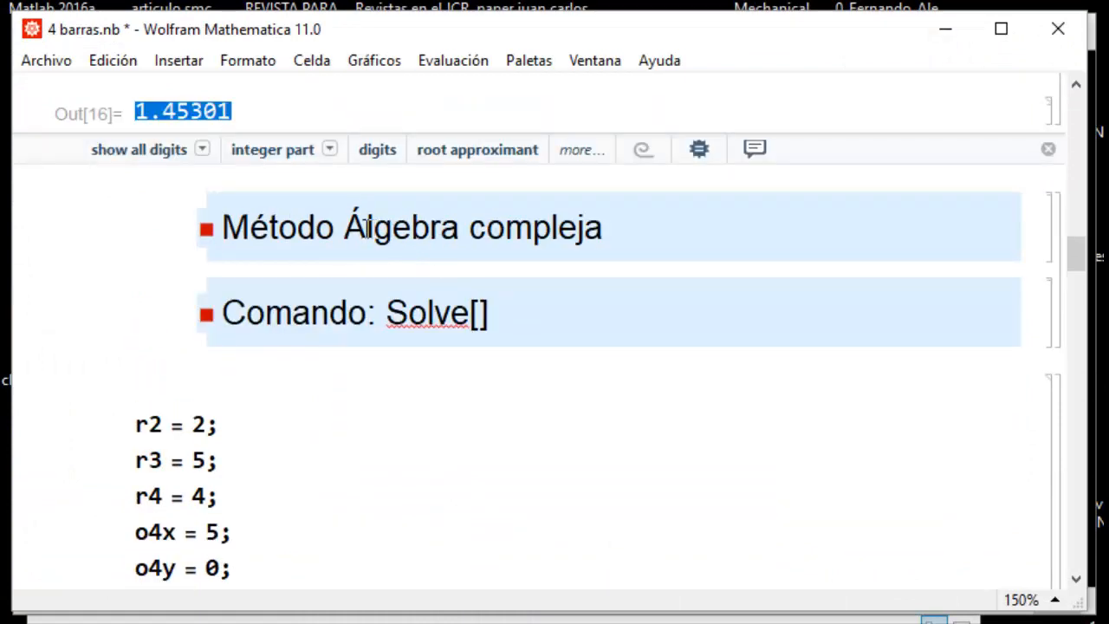
pyautogui.moveTo(345, 227); pyautogui.dragTo(594, 236)
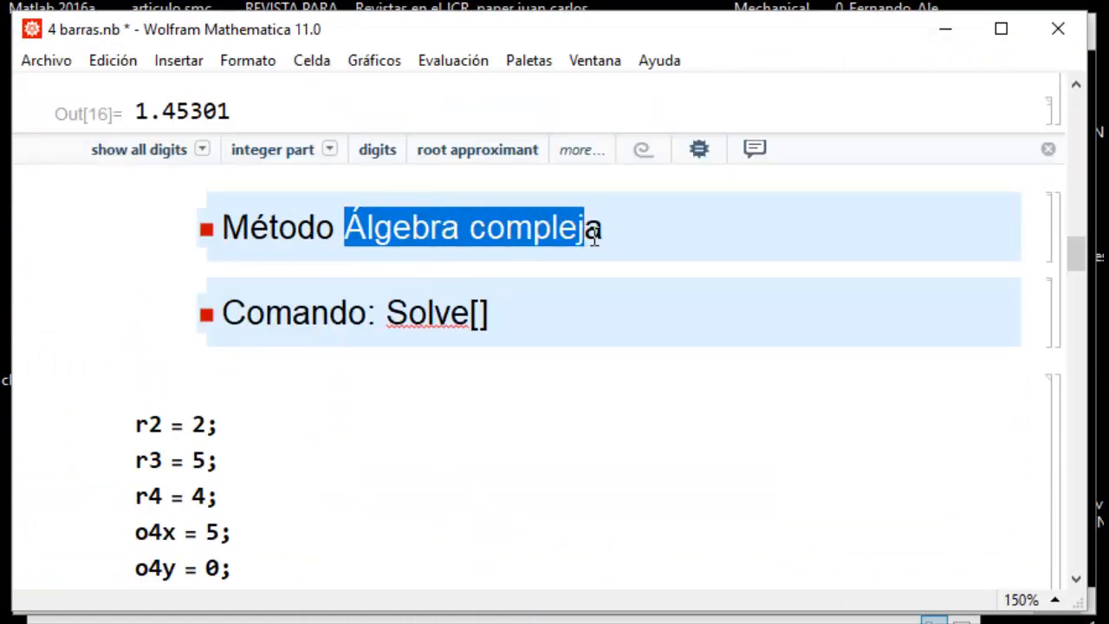
# Examine the Solve[] section's command heading, its parameters r2 through p2, equations f1 to f4 and the Solve call
pyautogui.moveTo(389, 276); pyautogui.dragTo(494, 267)
pyautogui.scroll(-3, 455, 365)
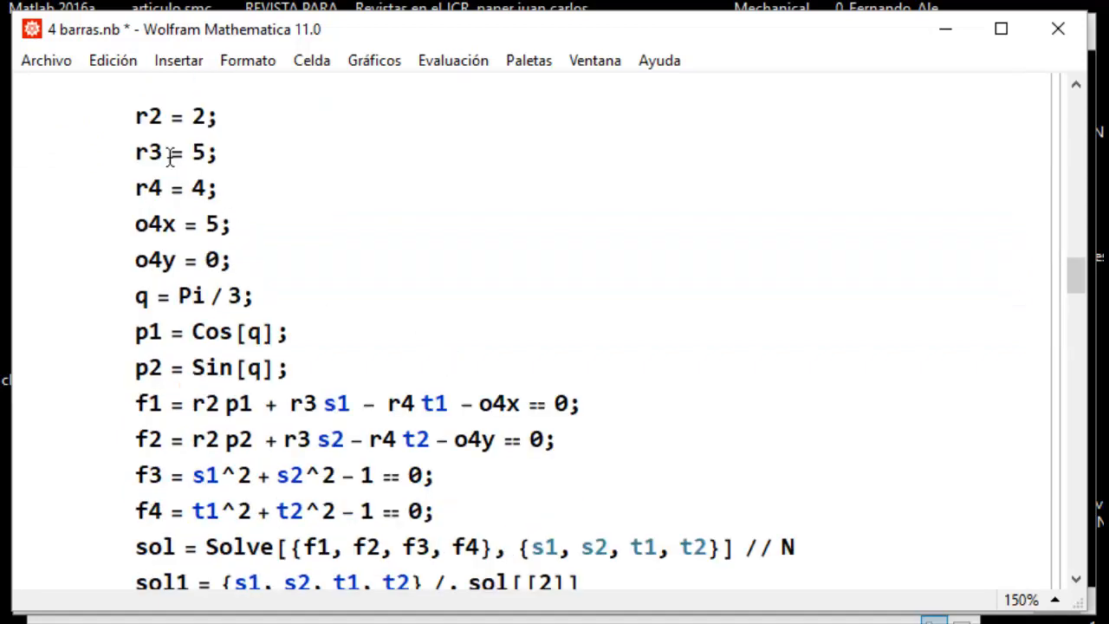
pyautogui.moveTo(134, 116); pyautogui.dragTo(337, 362)
pyautogui.scroll(-2, 409, 340)
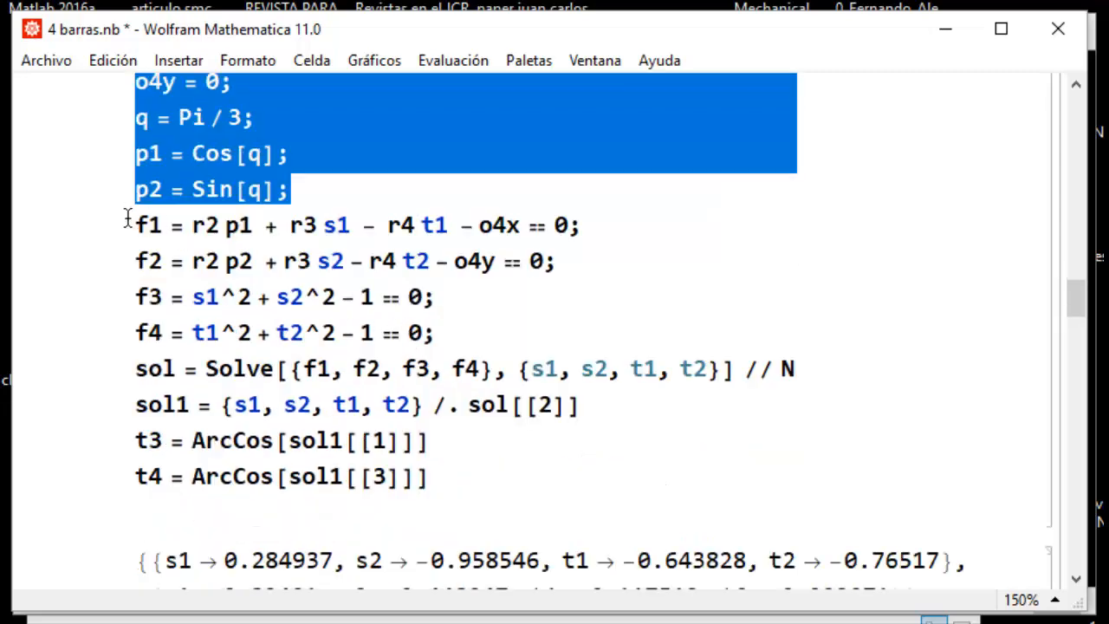
pyautogui.moveTo(132, 220); pyautogui.dragTo(440, 329)
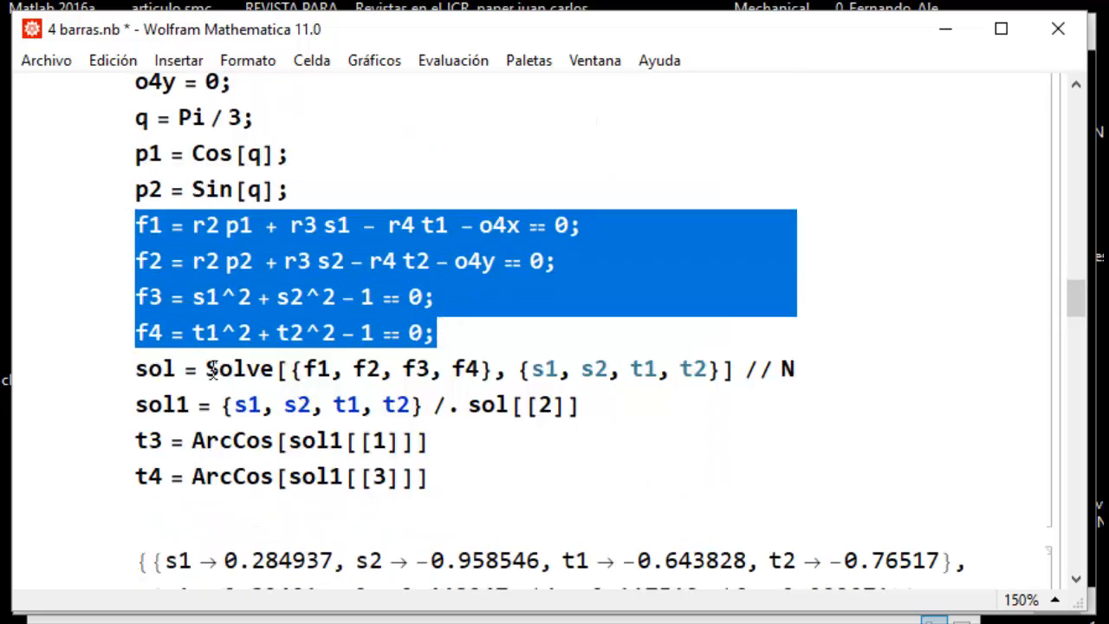
pyautogui.moveTo(206, 370); pyautogui.dragTo(282, 386)
# Review the code above the Solve[] section, then highlight the Solve command in sol and the exponent of s1 in equation f3
pyautogui.scroll(15, 301, 425)
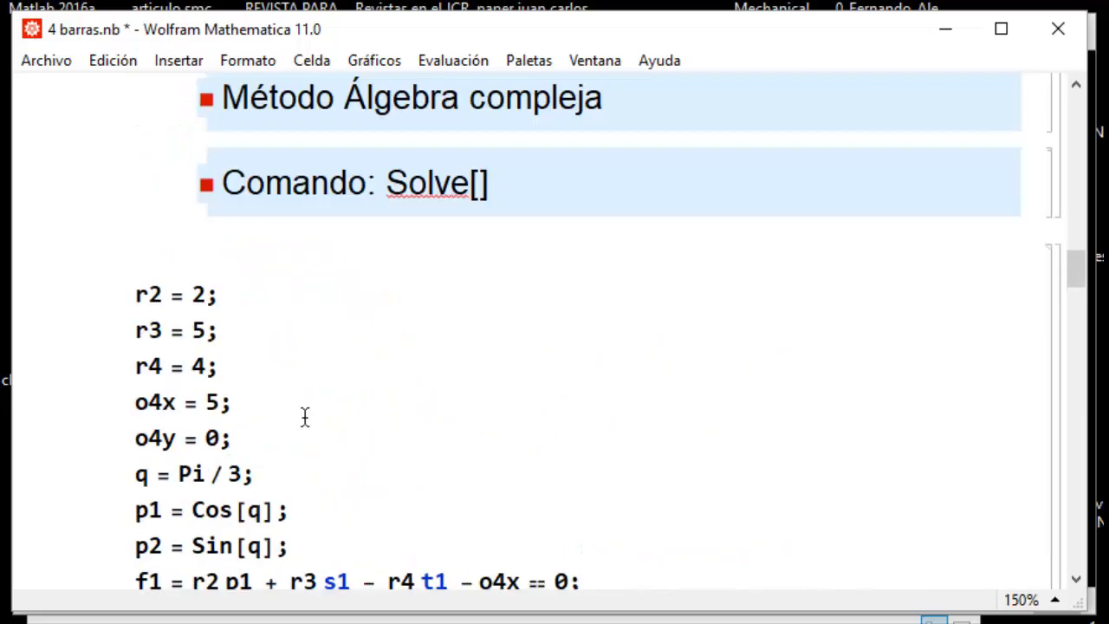
pyautogui.moveTo(210, 260); pyautogui.dragTo(322, 253)
pyautogui.scroll(-15, 346, 299)
pyautogui.scroll(-8, 346, 299)
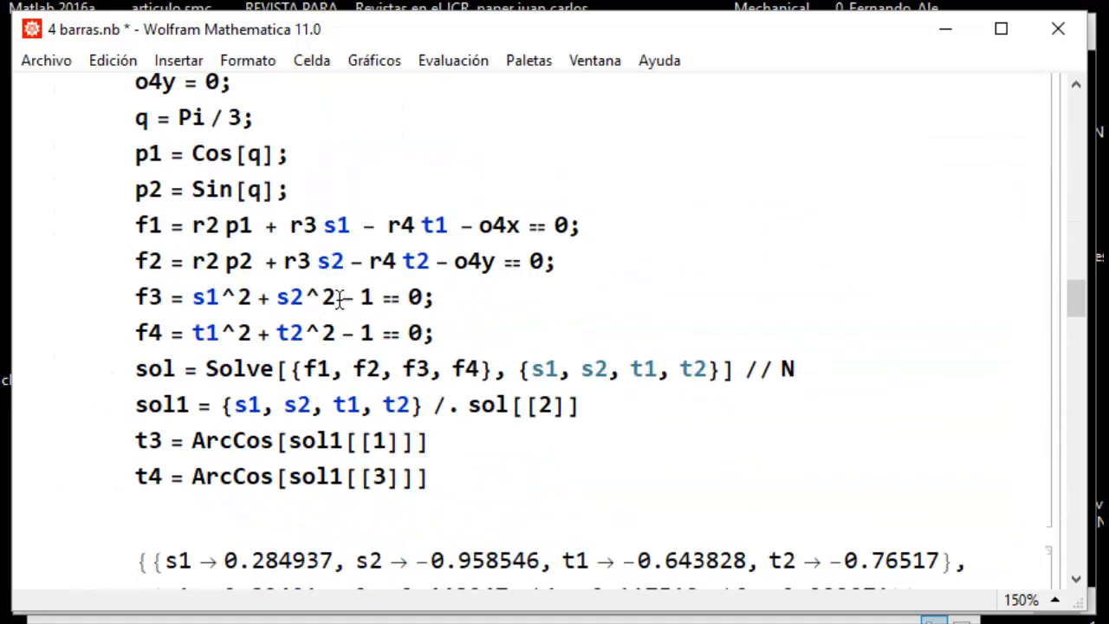
pyautogui.moveTo(205, 191); pyautogui.dragTo(275, 192)
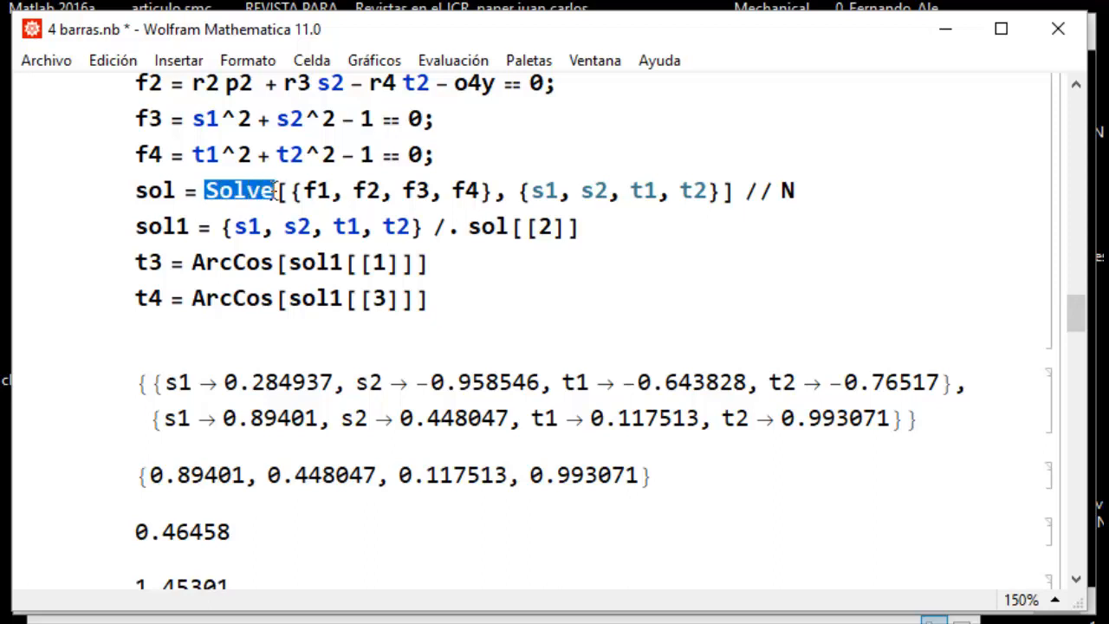
pyautogui.scroll(1, 458, 347)
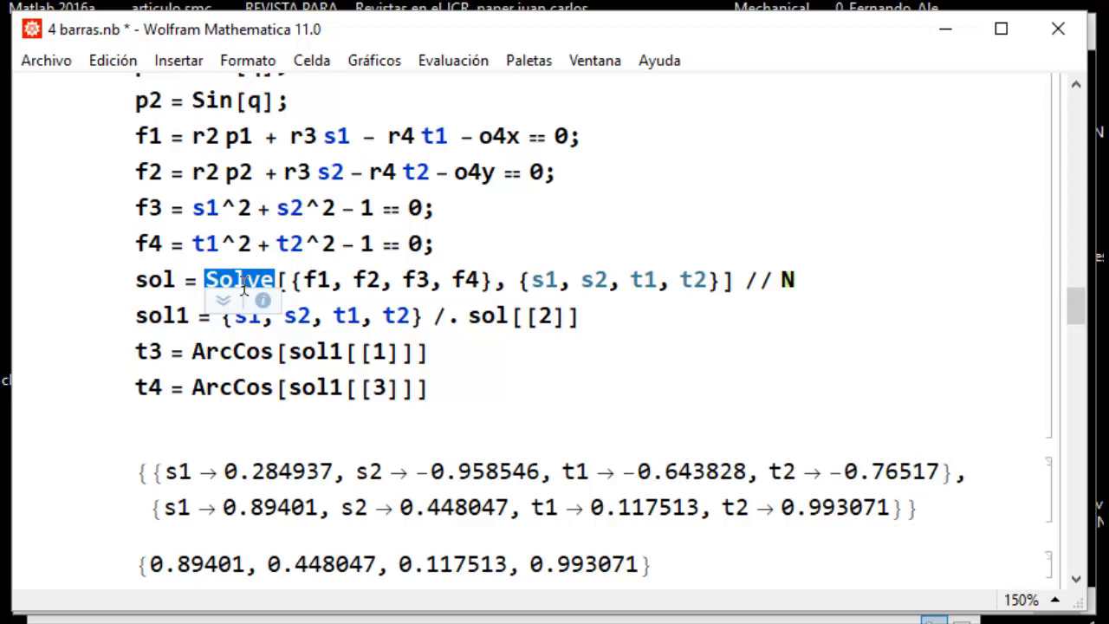
pyautogui.scroll(1, 242, 288)
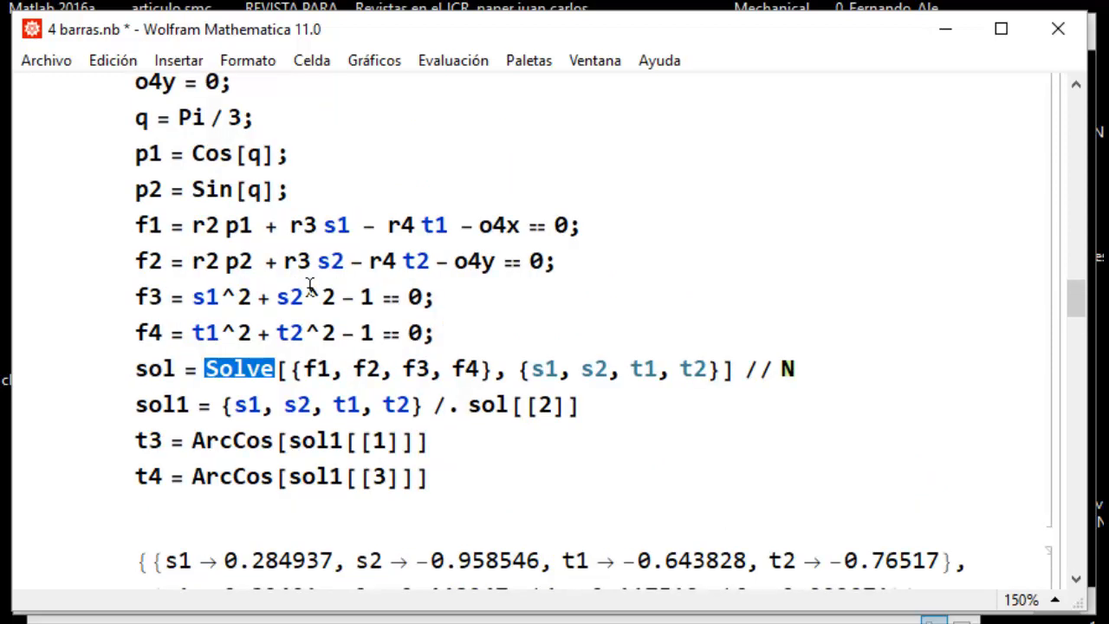
pyautogui.scroll(-1, 309, 289)
pyautogui.doubleClick(243, 208)
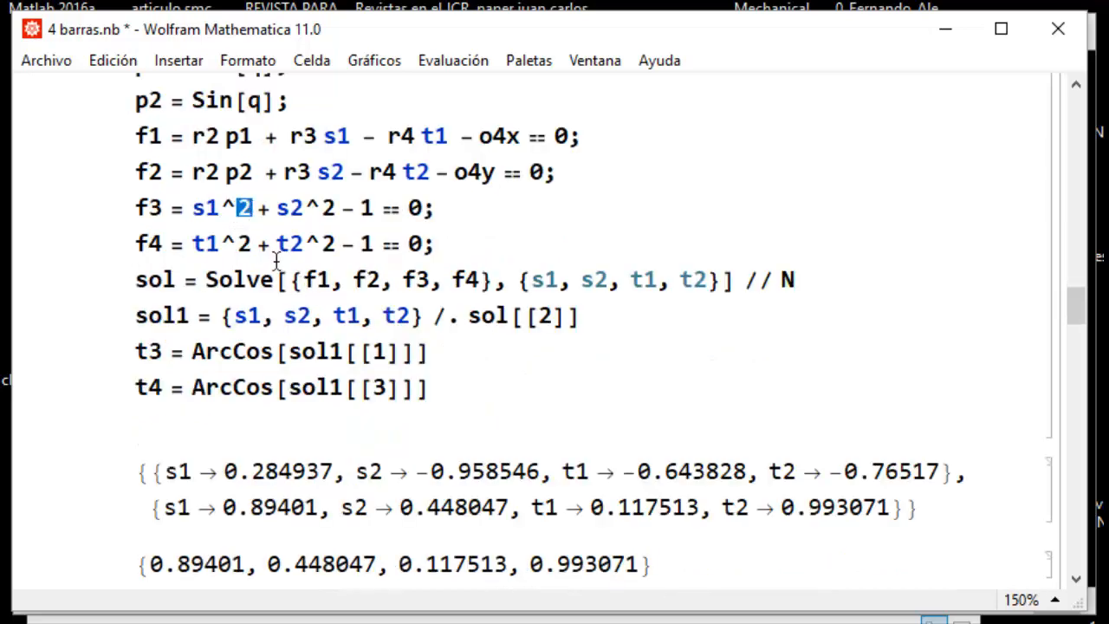
# Delete the four old output cells below the complex-algebra Solve code and re-evaluate its input cell
pyautogui.scroll(-2, 737, 364)
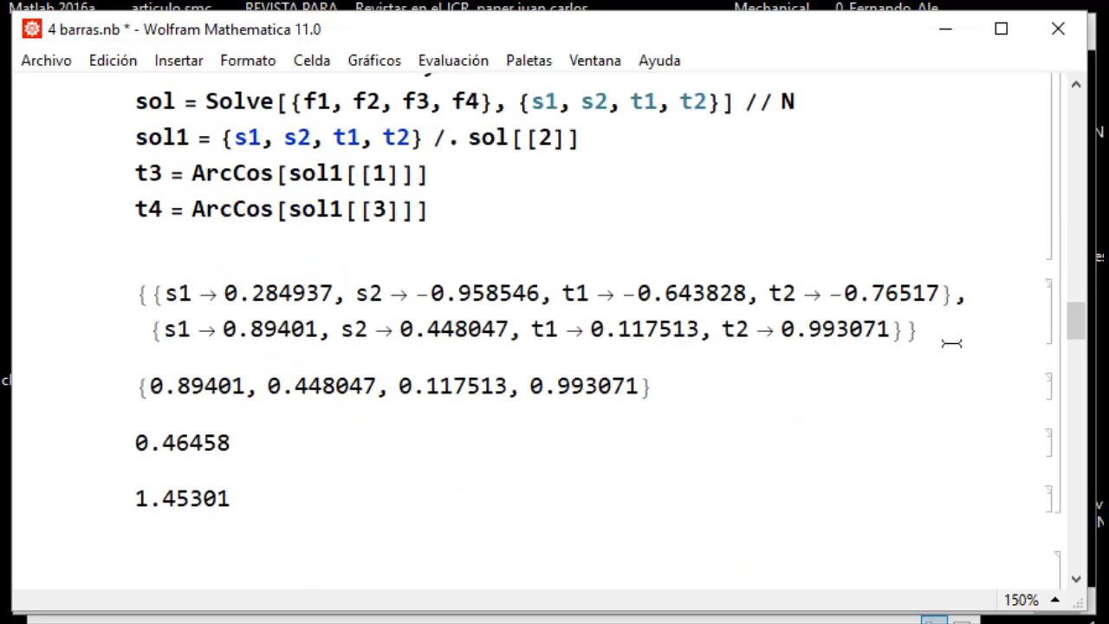
pyautogui.moveTo(1050, 310); pyautogui.dragTo(1059, 443)
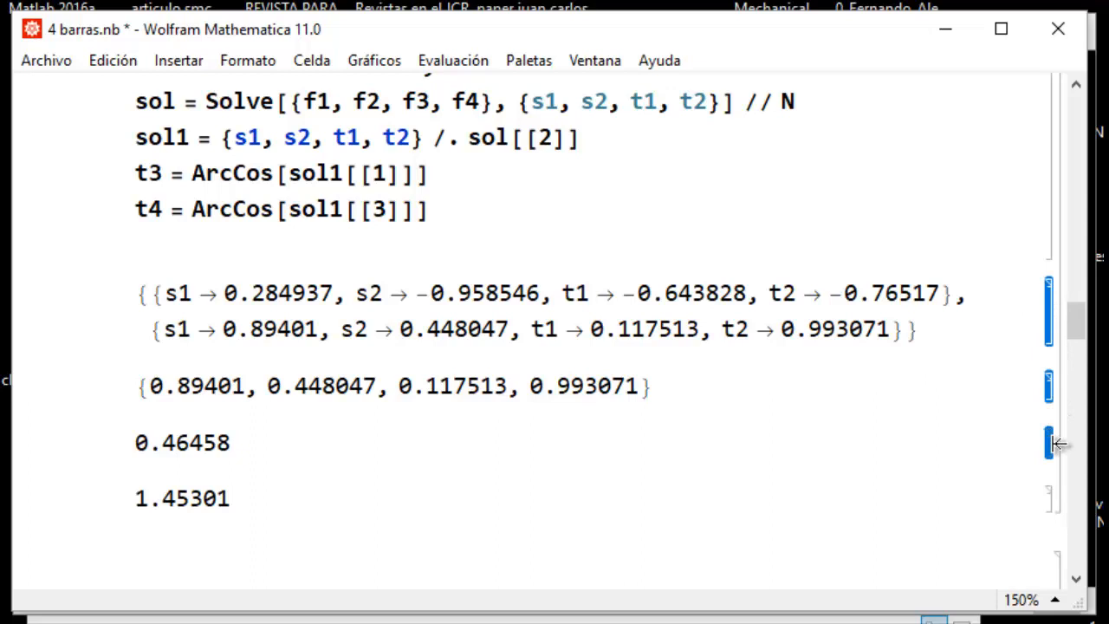
pyautogui.press('Delete')
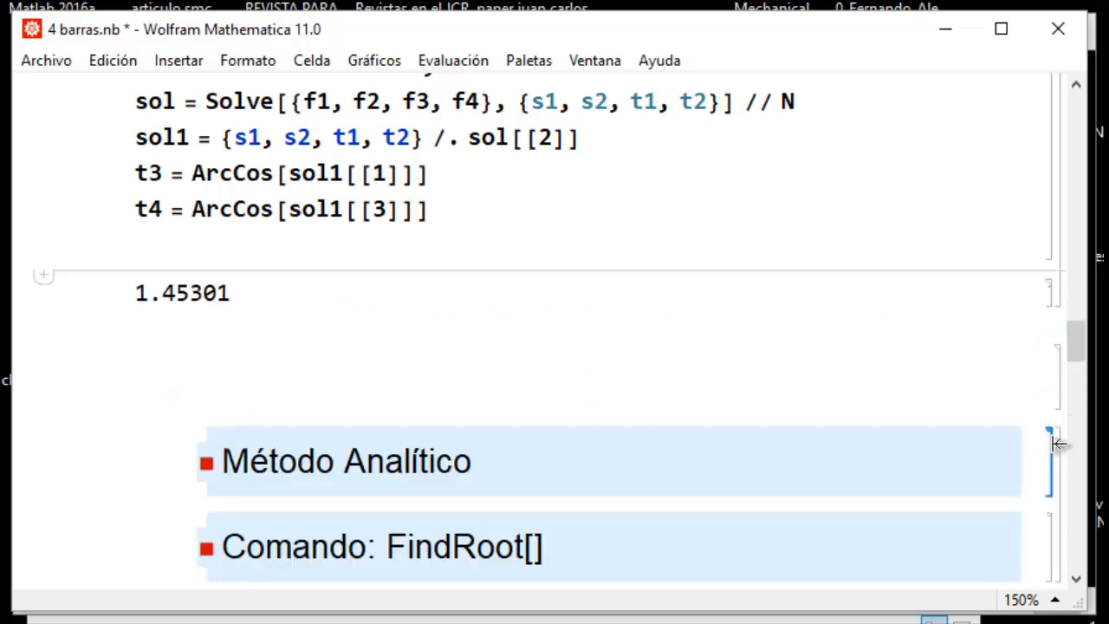
pyautogui.click(1050, 291)
pyautogui.press('Delete')
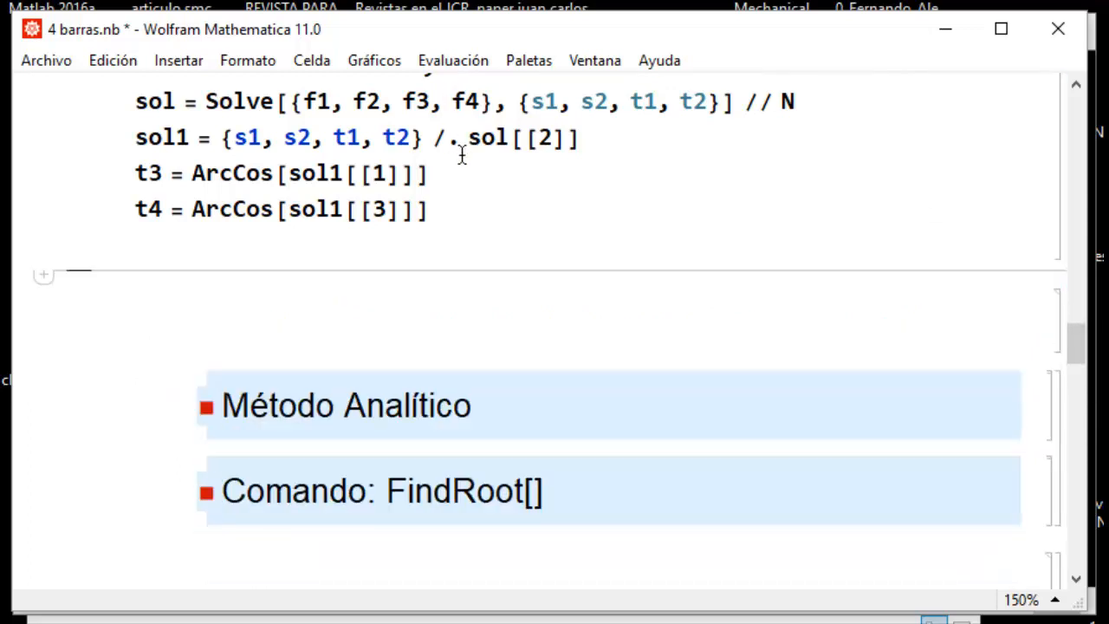
pyautogui.click(466, 198)
pyautogui.rightClick(467, 198)
pyautogui.click(532, 328)
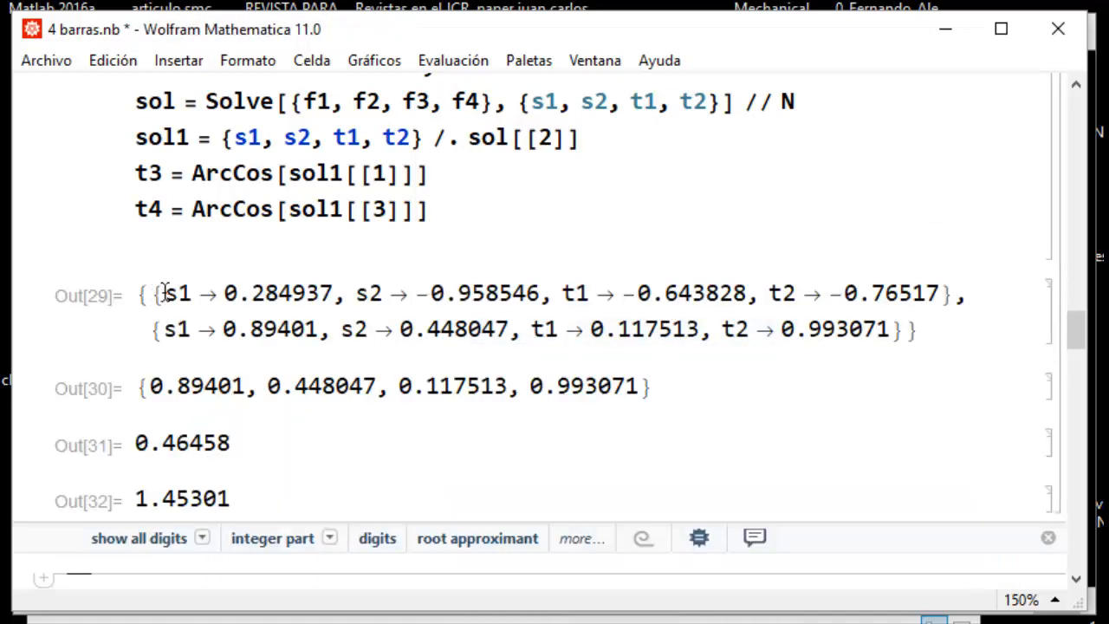
# Examine the two solution sets for s1, s2, t1 and t2 in the Solve output, highlighting the second set's s1 value
pyautogui.moveTo(162, 293); pyautogui.dragTo(945, 295)
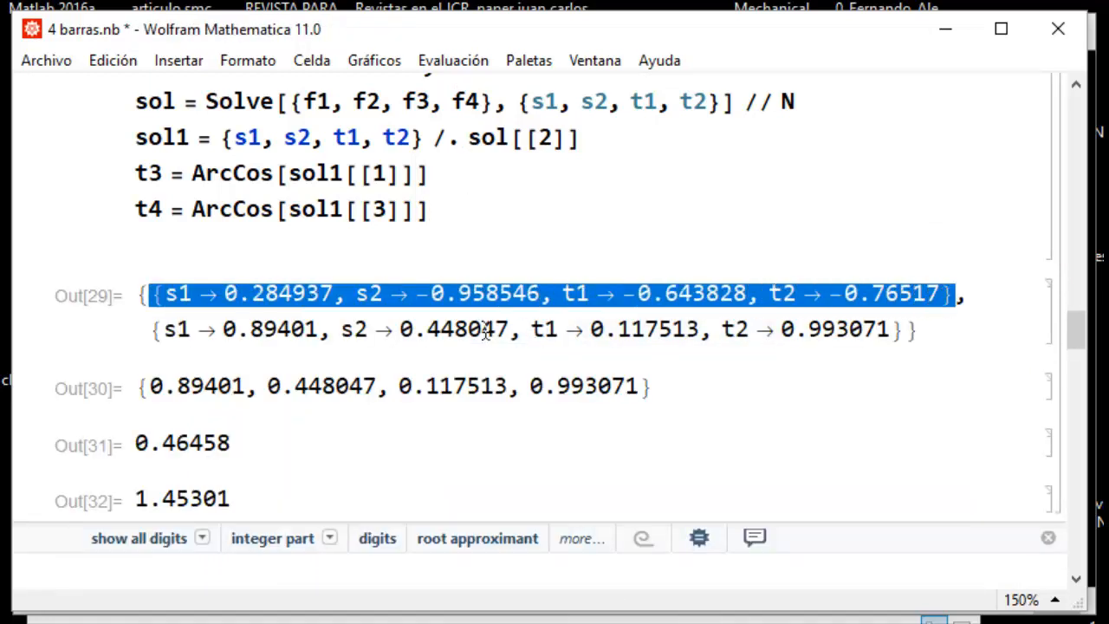
pyautogui.moveTo(156, 330); pyautogui.dragTo(908, 330)
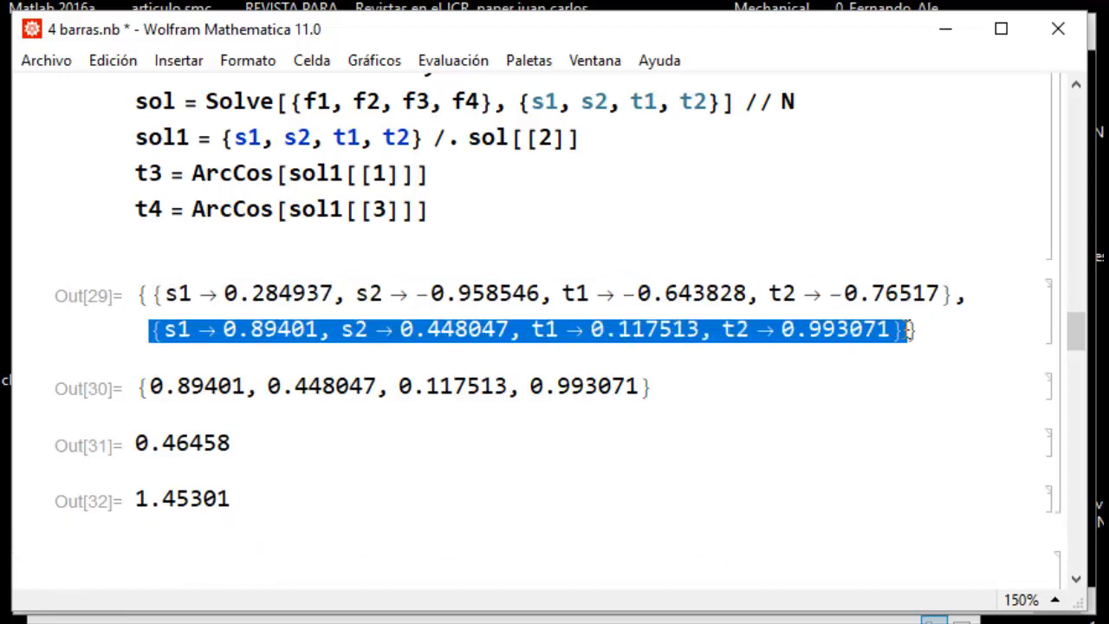
pyautogui.scroll(-1, 463, 364)
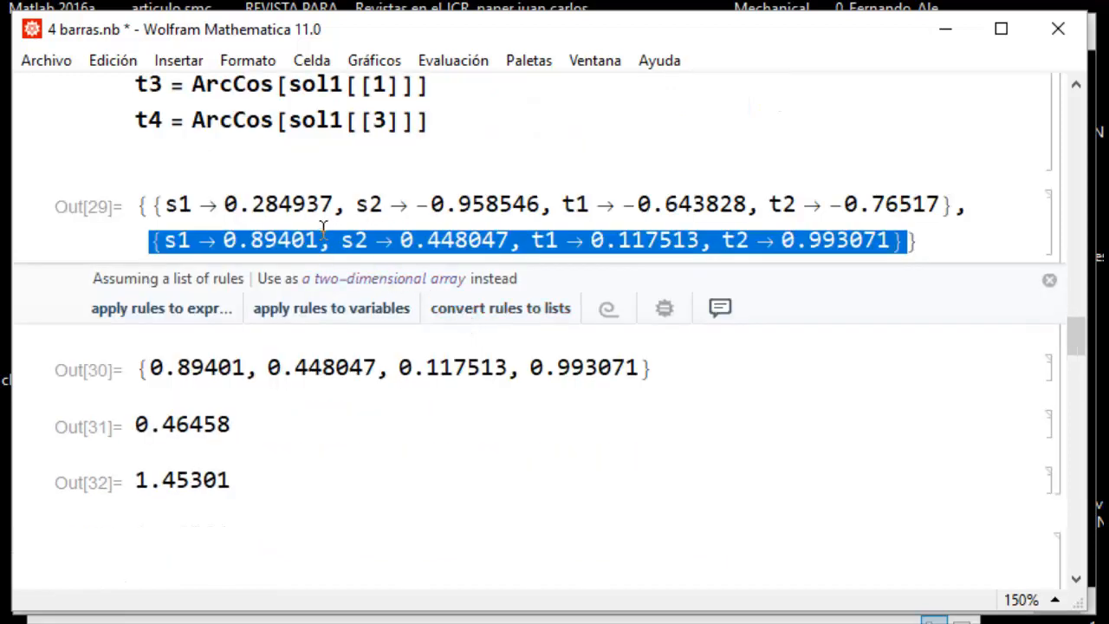
pyautogui.click(257, 240)
pyautogui.moveTo(224, 240); pyautogui.dragTo(403, 258)
pyautogui.scroll(1, 325, 319)
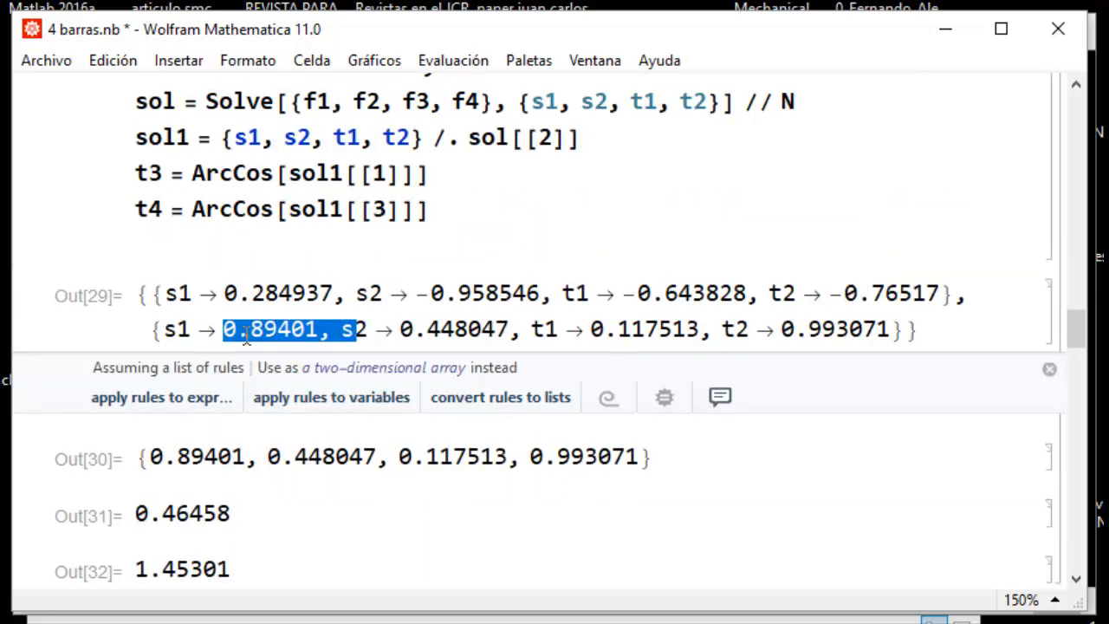
# Examine how sol1 takes the variable list {s1, s2, t1, t2} from the second solution, sol[[2]]
pyautogui.moveTo(478, 139); pyautogui.dragTo(547, 141)
pyautogui.click(546, 141)
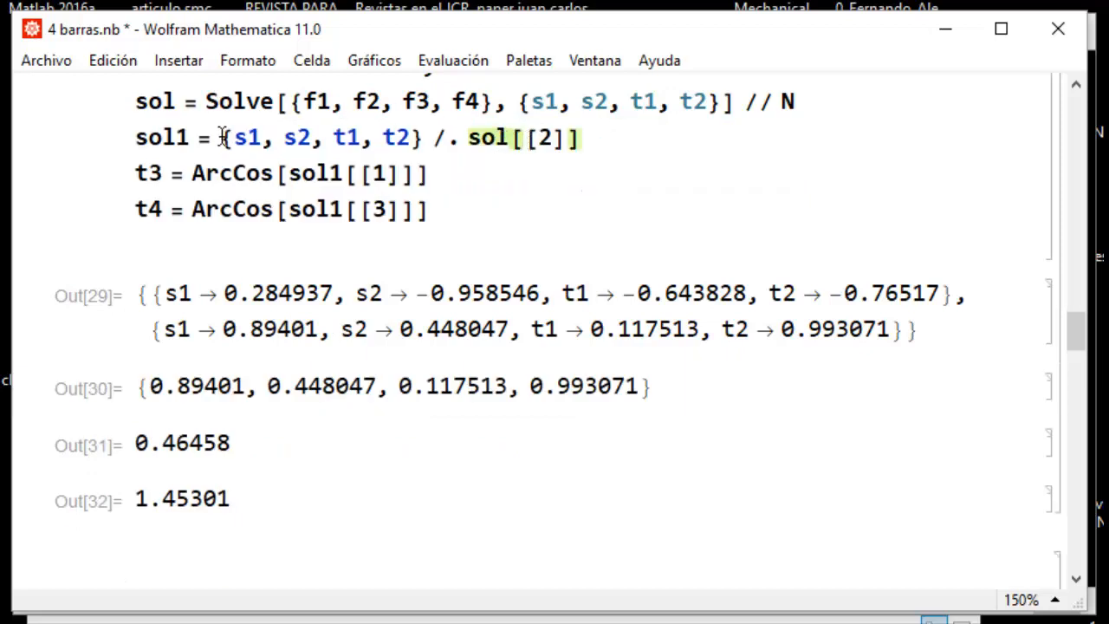
pyautogui.moveTo(222, 137); pyautogui.dragTo(425, 138)
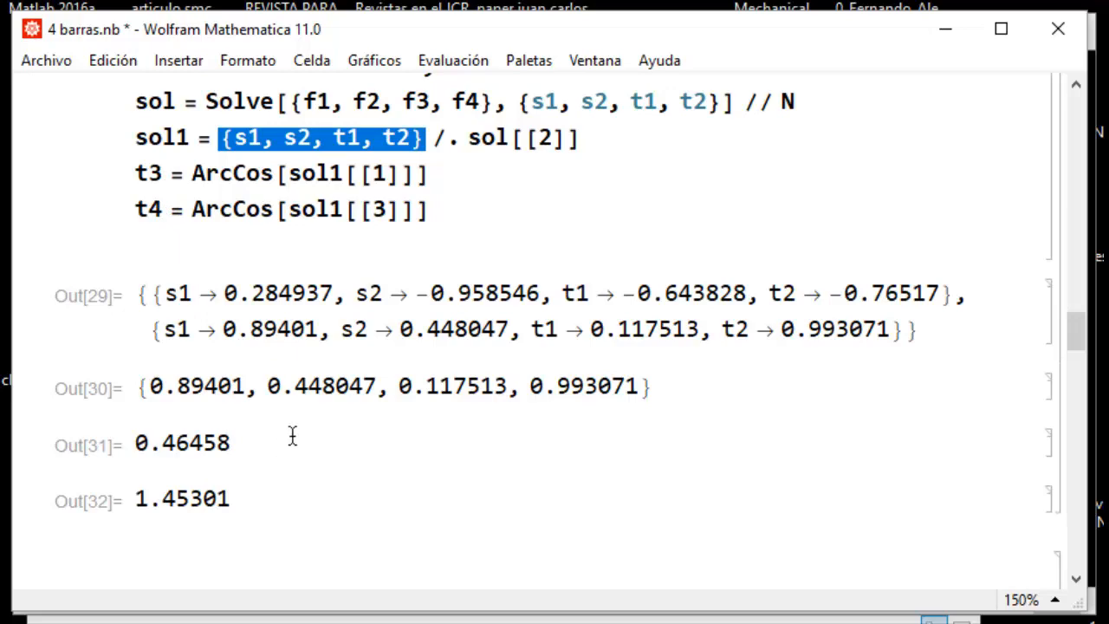
# Find the "Método Analítico" FindRoot[] section and review its heading, link parameters r2 to o4y and input angle q
pyautogui.scroll(-10, 315, 422)
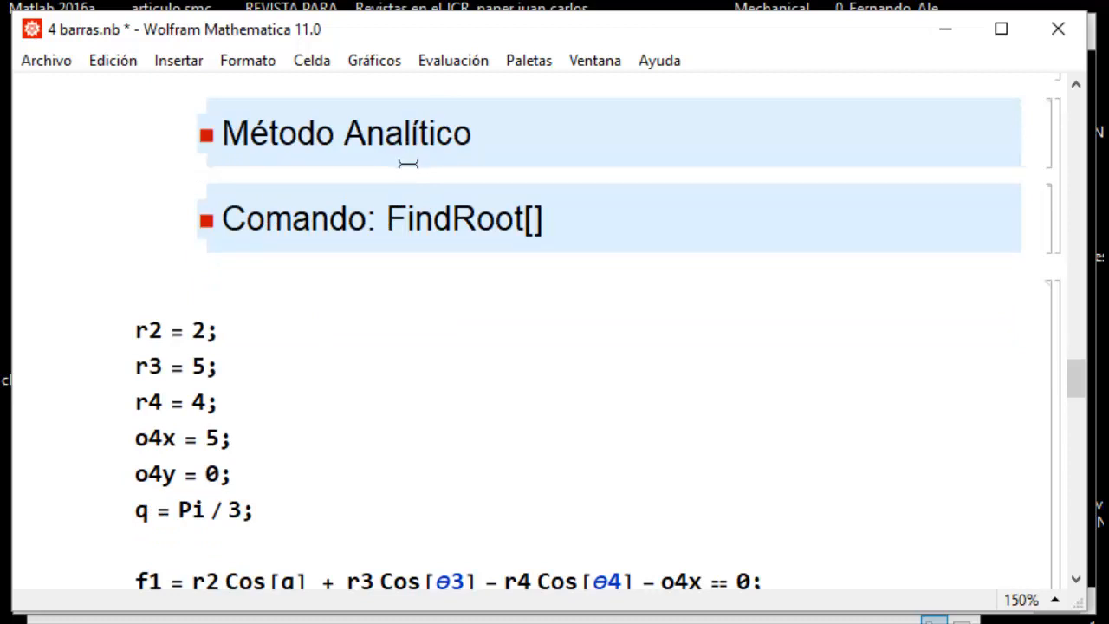
pyautogui.scroll(-1, 408, 163)
pyautogui.moveTo(389, 136); pyautogui.dragTo(491, 196)
pyautogui.scroll(-1, 431, 211)
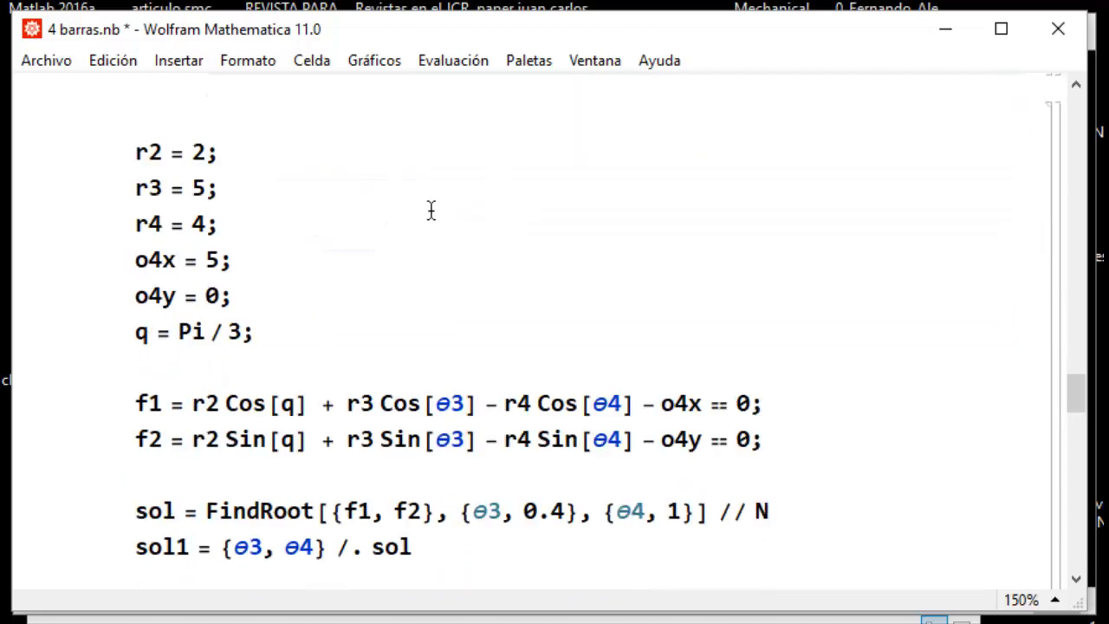
pyautogui.moveTo(131, 154); pyautogui.dragTo(232, 298)
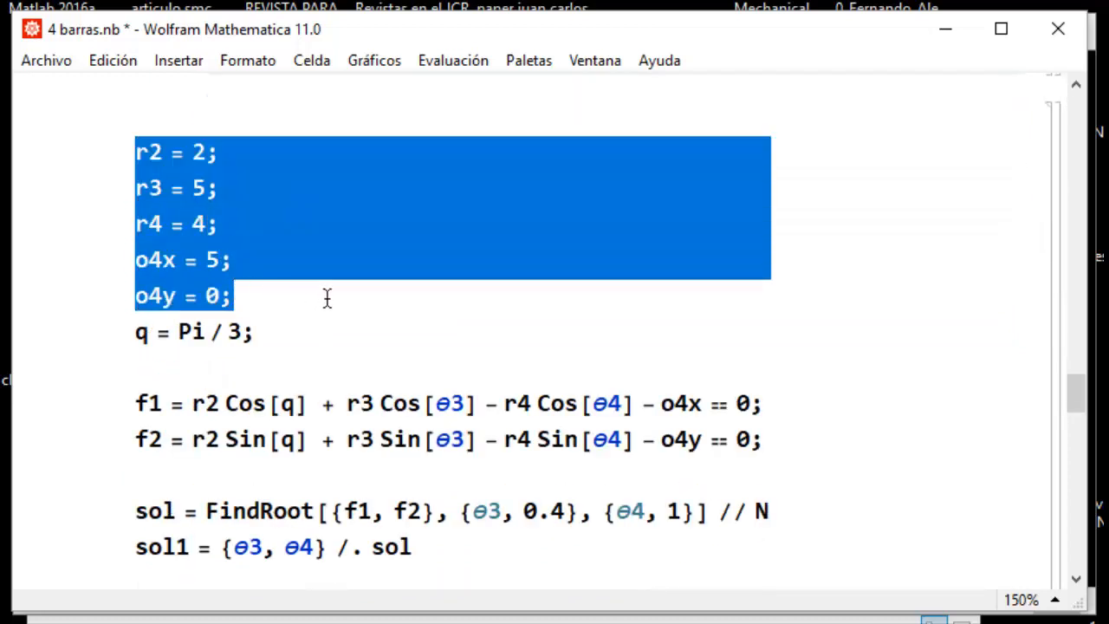
pyautogui.scroll(-1, 327, 299)
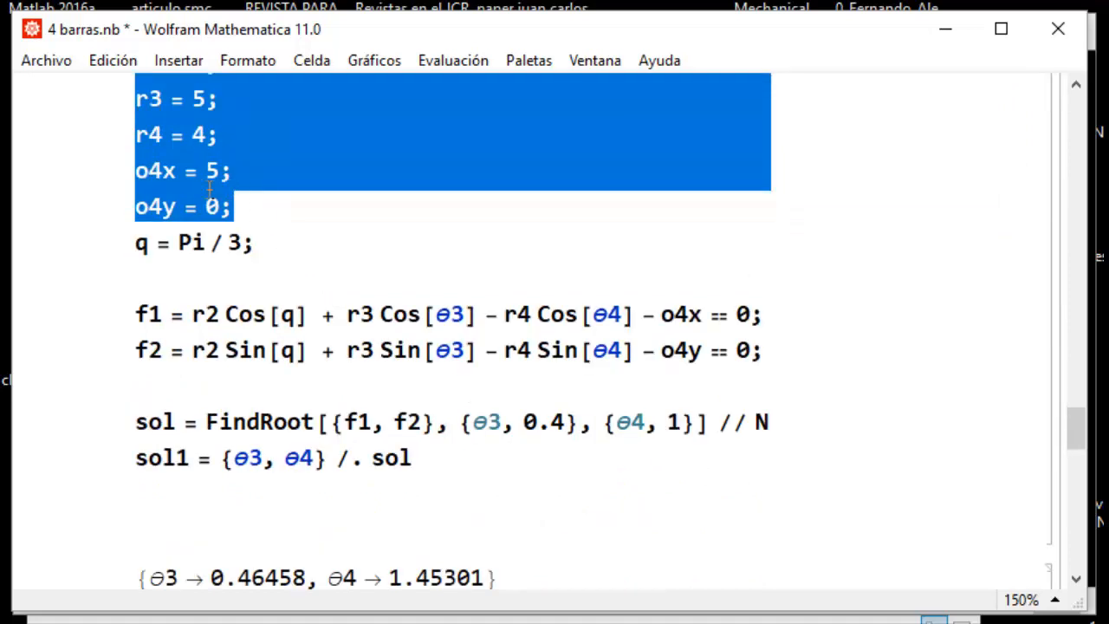
pyautogui.moveTo(139, 244); pyautogui.dragTo(259, 247)
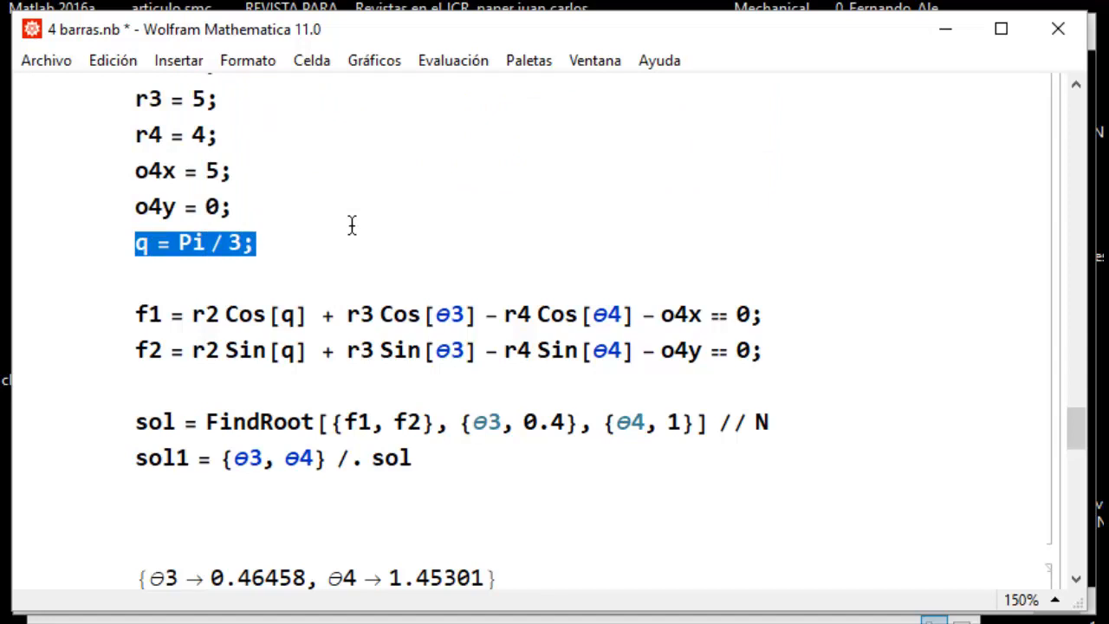
# Examine the analytical loop equations f1 and f2 and the FindRoot call with its starting values for θ3 and θ4
pyautogui.scroll(-1, 274, 204)
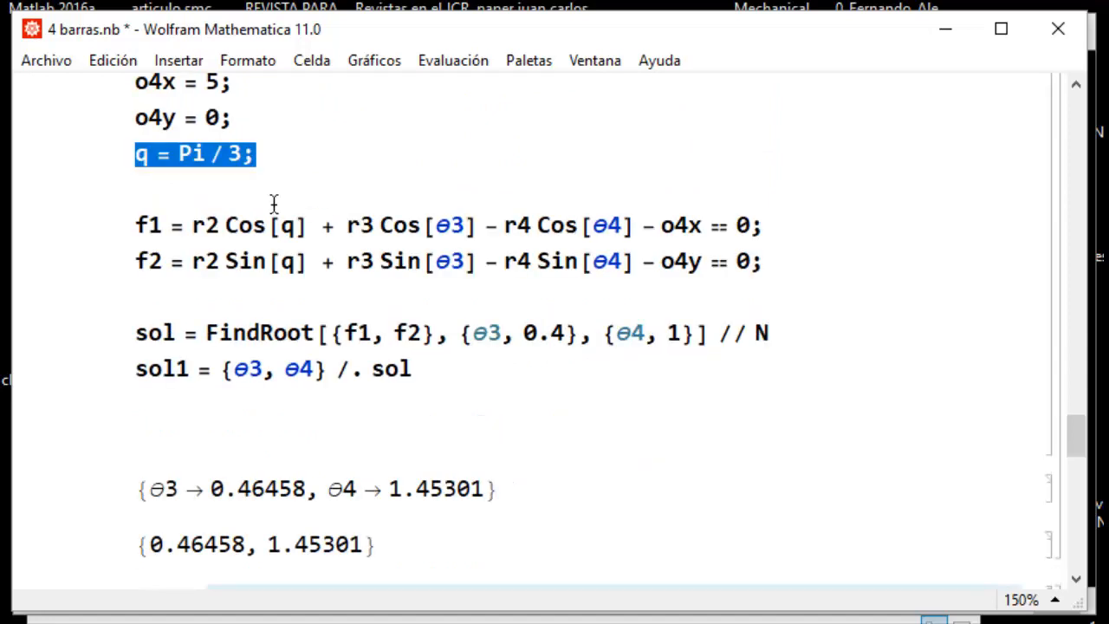
pyautogui.moveTo(138, 216); pyautogui.dragTo(792, 253)
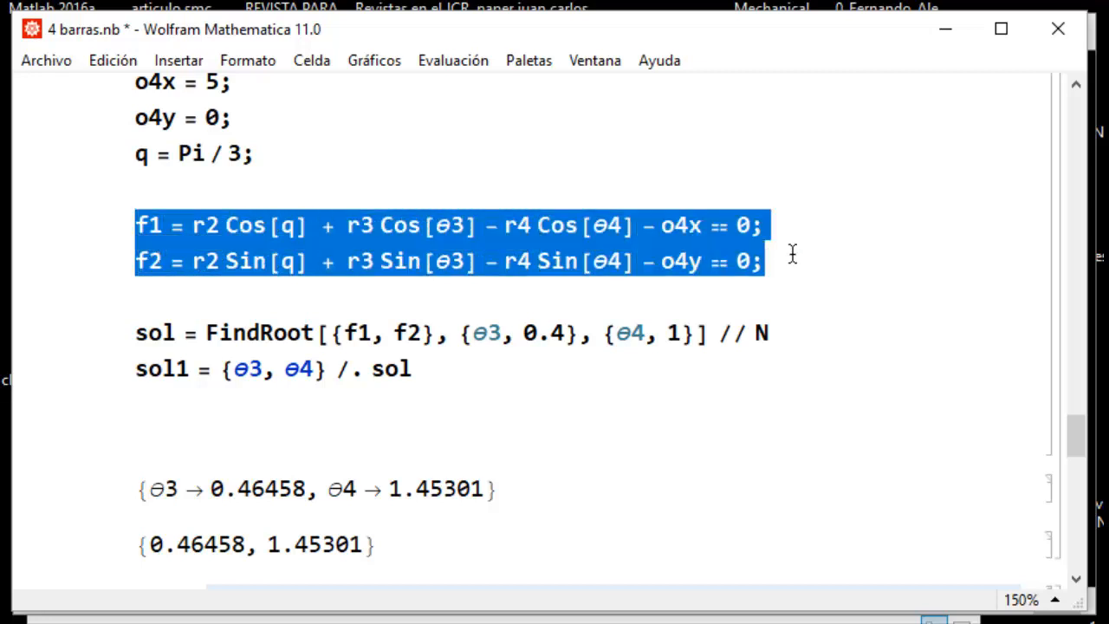
pyautogui.click(794, 253)
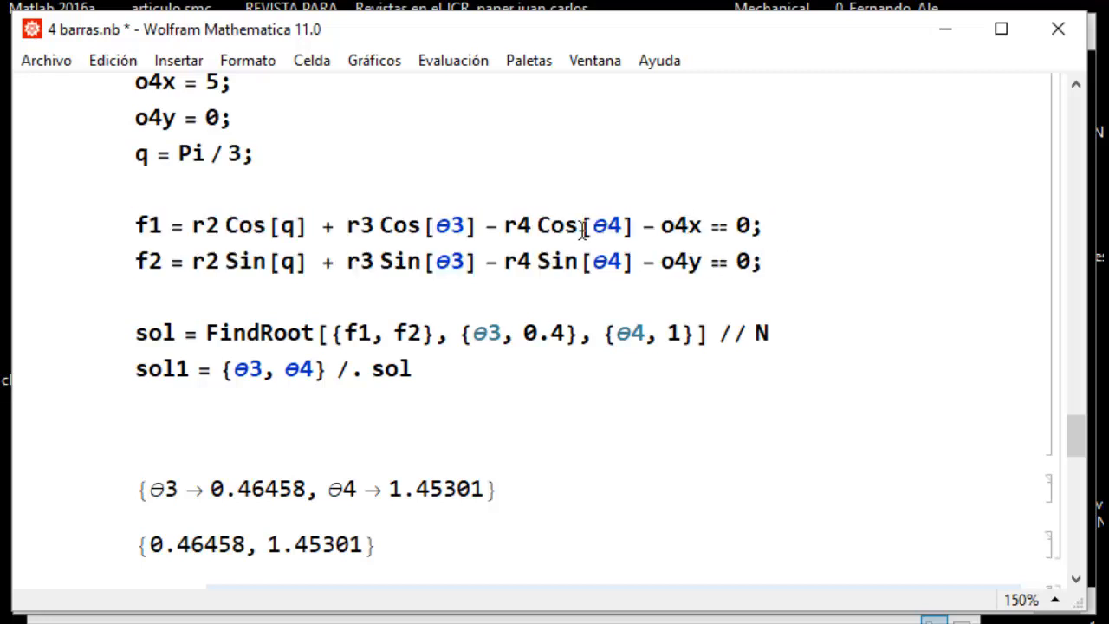
pyautogui.click(438, 225)
pyautogui.scroll(-2, 583, 230)
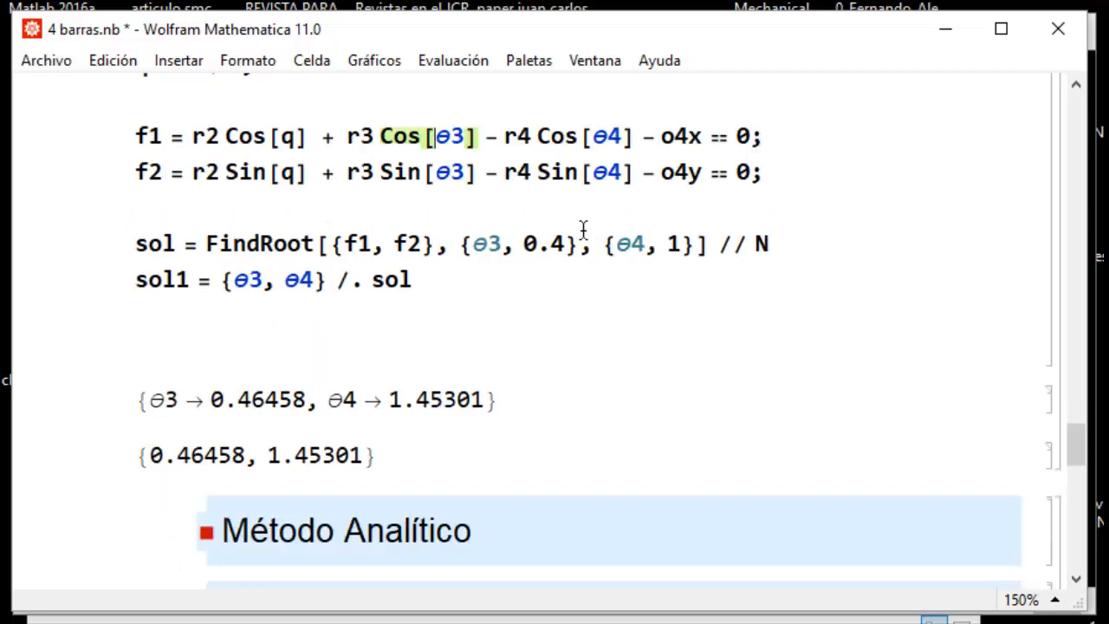
pyautogui.moveTo(205, 243); pyautogui.dragTo(303, 244)
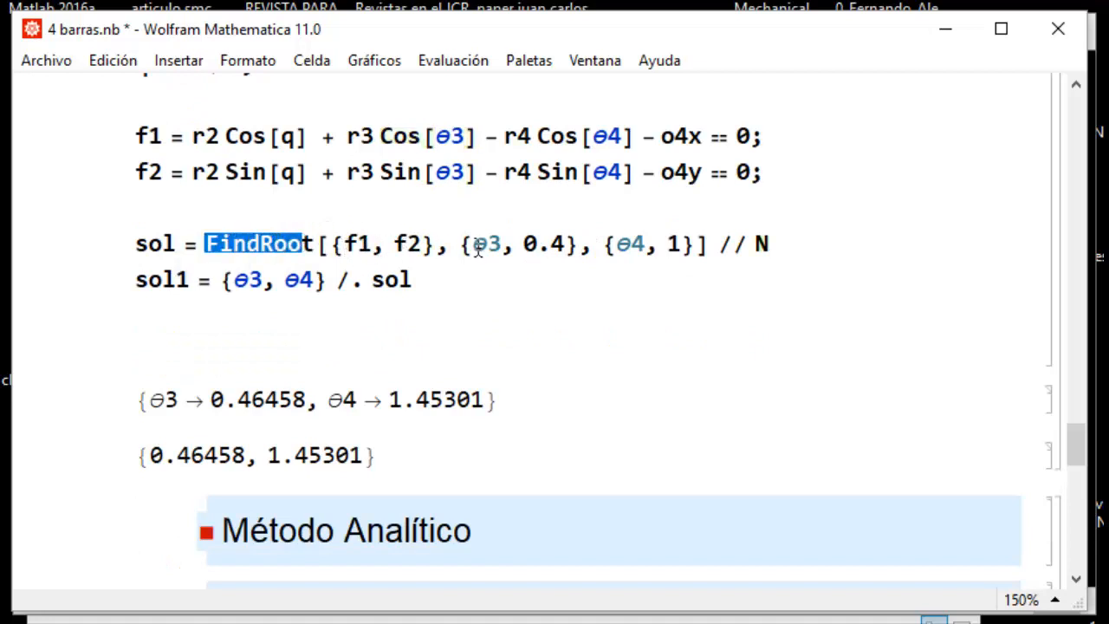
pyautogui.moveTo(474, 245); pyautogui.dragTo(676, 245)
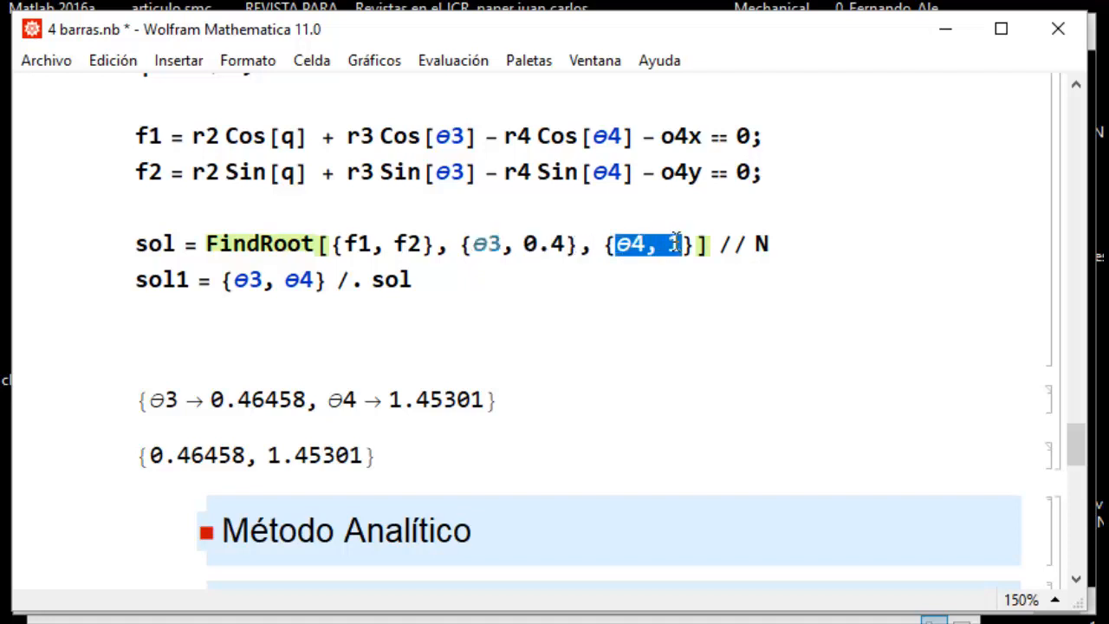
# Examine the replacement that builds sol1 from sol for {θ3, θ4}, and highlight the FindRoot solution output
pyautogui.doubleClick(379, 280)
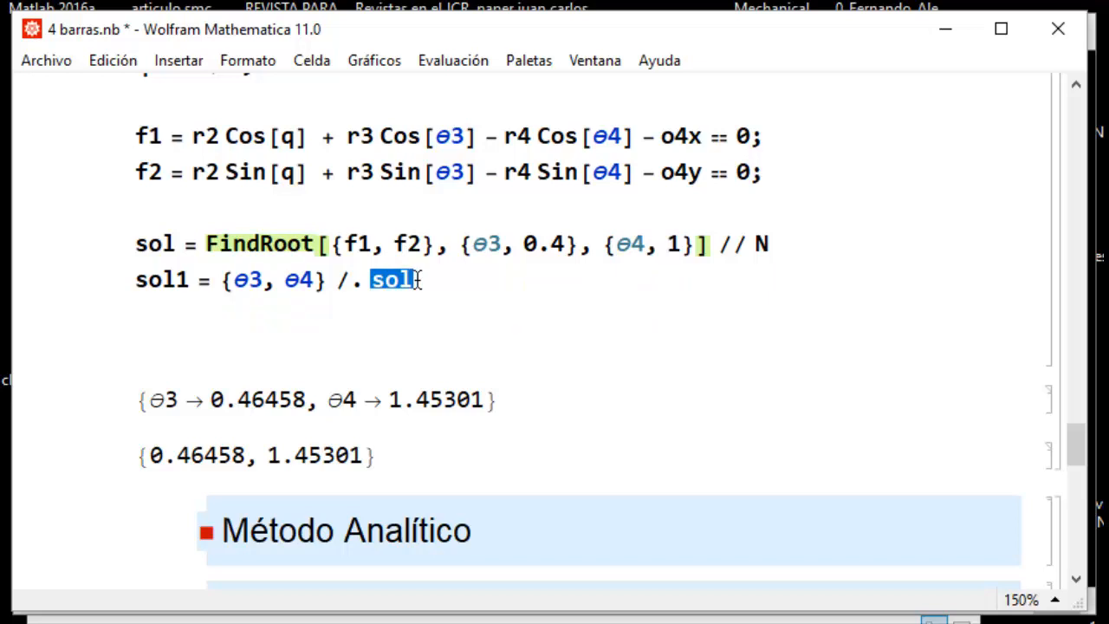
pyautogui.click(343, 280)
pyautogui.moveTo(343, 279); pyautogui.dragTo(364, 286)
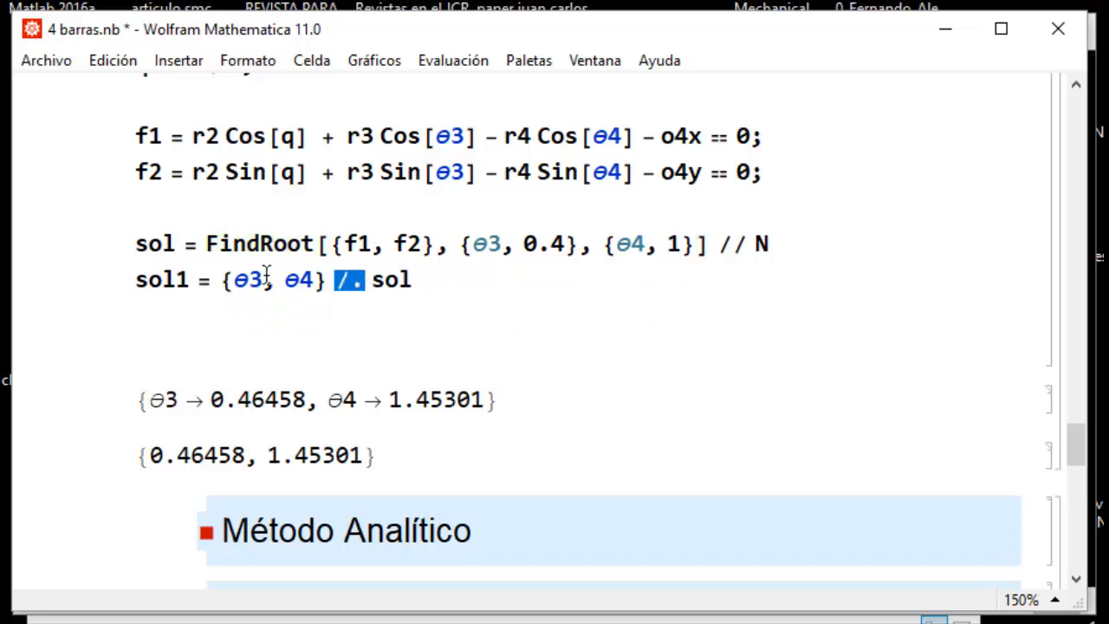
pyautogui.moveTo(219, 279); pyautogui.dragTo(327, 280)
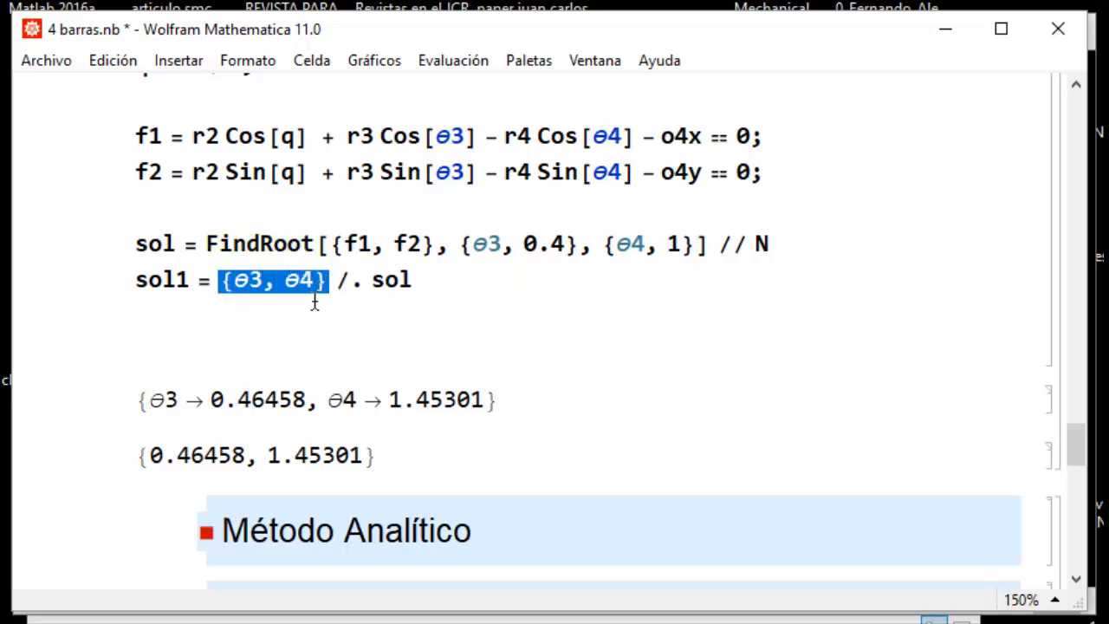
pyautogui.scroll(-2, 210, 384)
pyautogui.moveTo(141, 312); pyautogui.dragTo(513, 317)
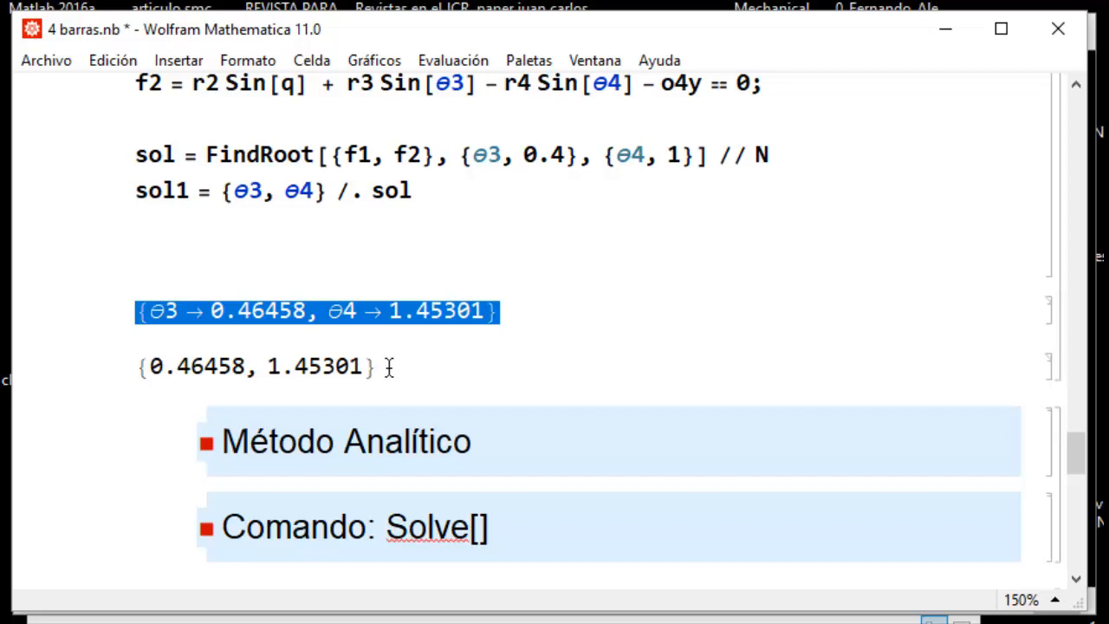
# Review the FindRoot[] section once more, then find the "Método Analítico" Solve[] section and highlight the command name in its heading
pyautogui.scroll(12, 389, 368)
pyautogui.scroll(-8, 389, 317)
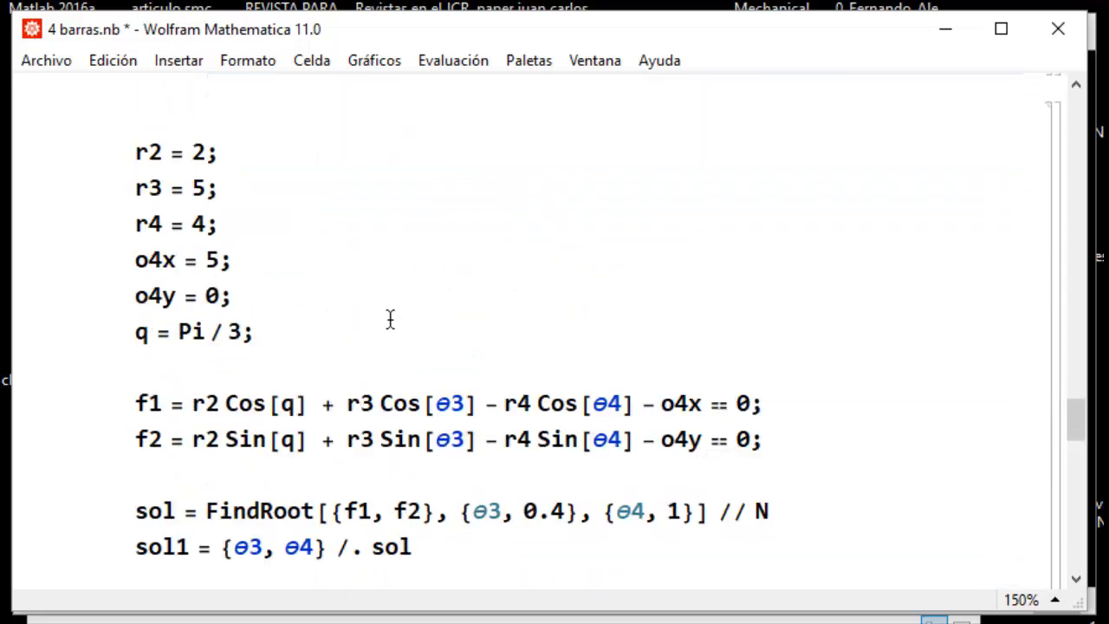
pyautogui.scroll(8, 360, 287)
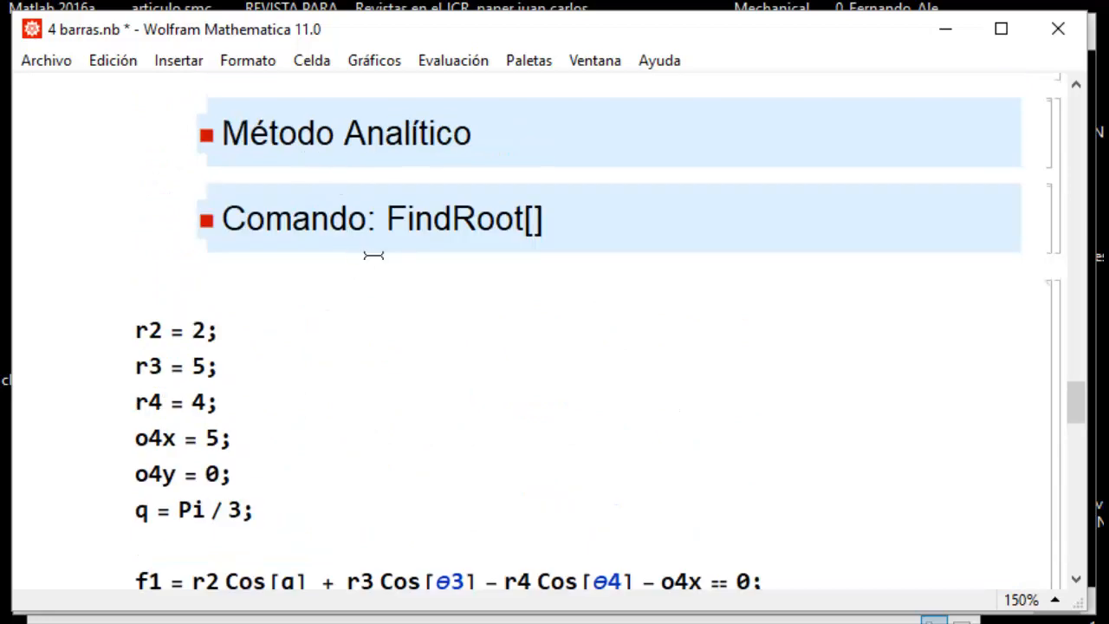
pyautogui.scroll(-18, 373, 255)
pyautogui.scroll(-2, 379, 299)
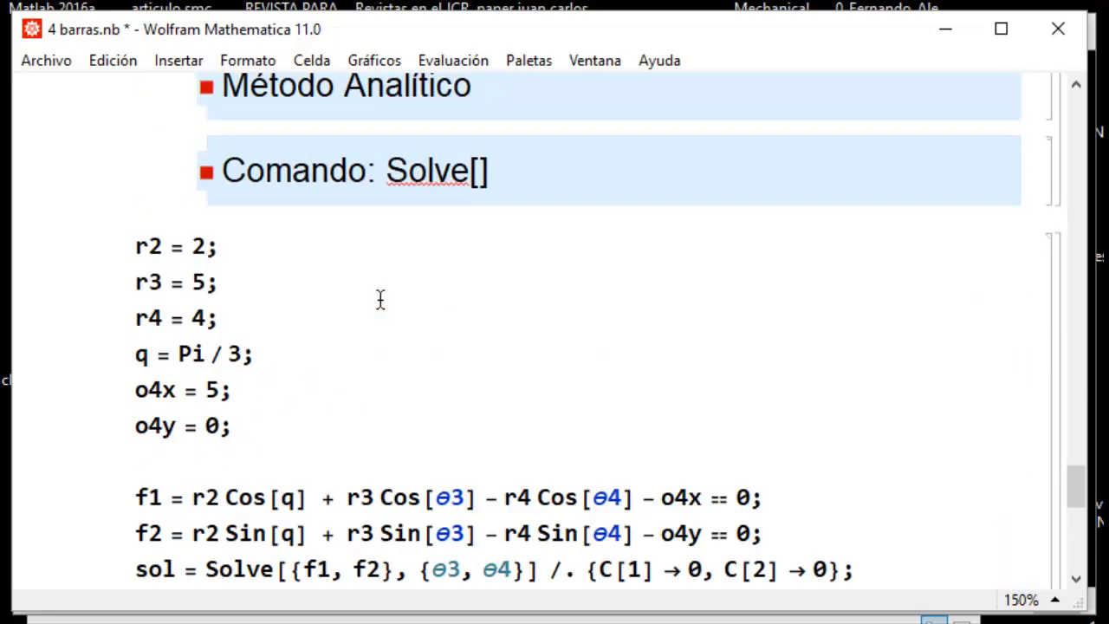
pyautogui.moveTo(388, 170); pyautogui.dragTo(507, 174)
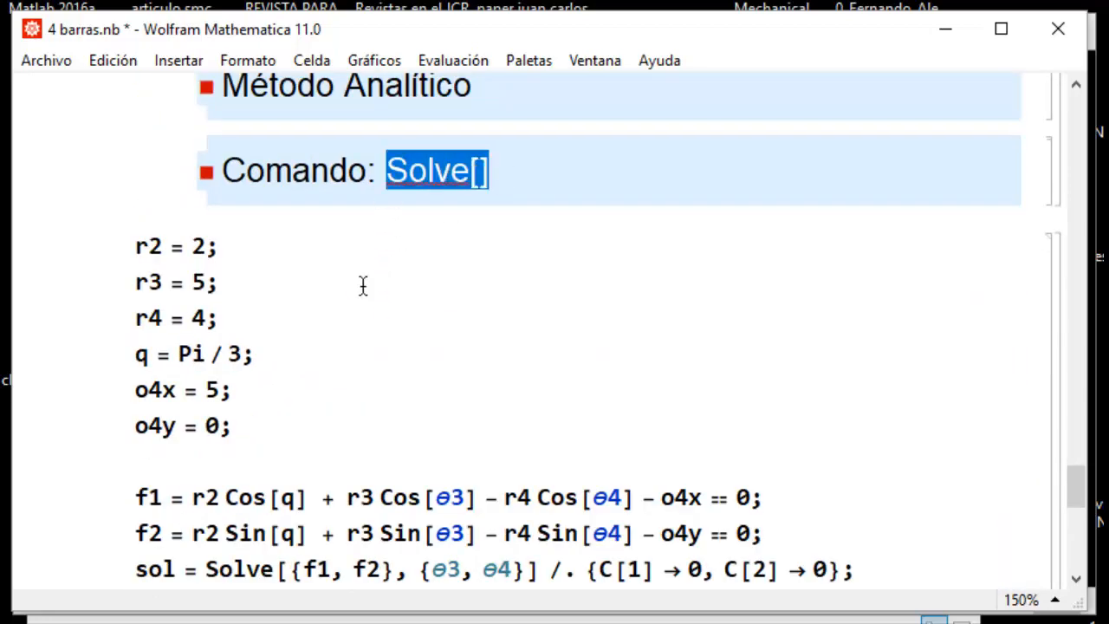
# Examine the Solve[] section's link parameters r2 to o4y and the Solve call for θ3 and θ4
pyautogui.scroll(-2, 363, 286)
pyautogui.moveTo(135, 157); pyautogui.dragTo(236, 338)
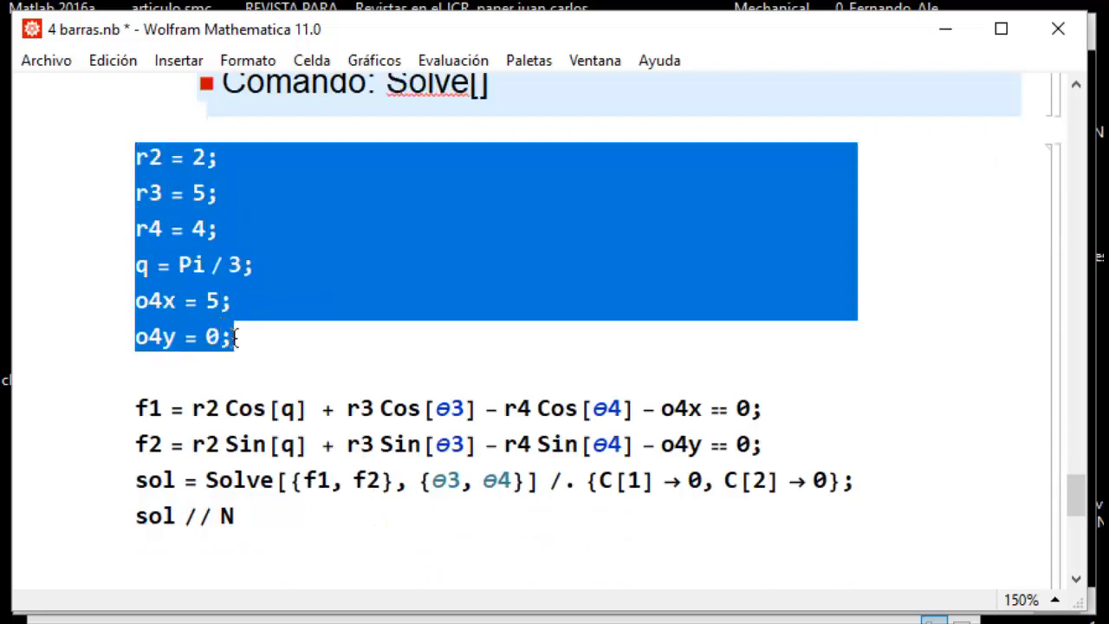
pyautogui.scroll(-2, 237, 338)
pyautogui.moveTo(205, 390); pyautogui.dragTo(279, 391)
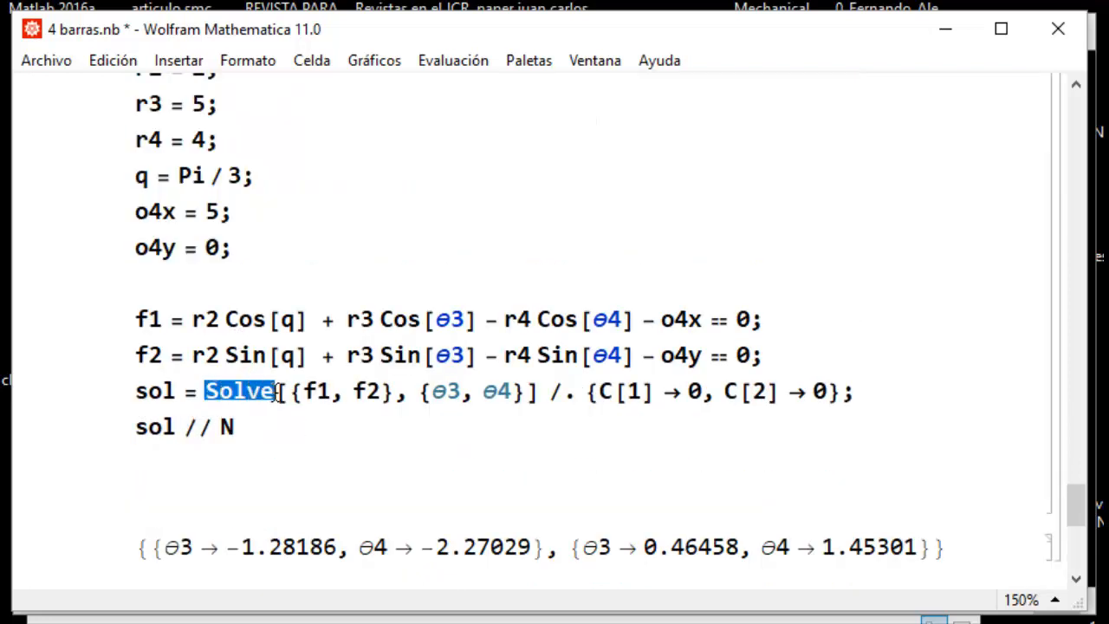
pyautogui.scroll(-2, 278, 391)
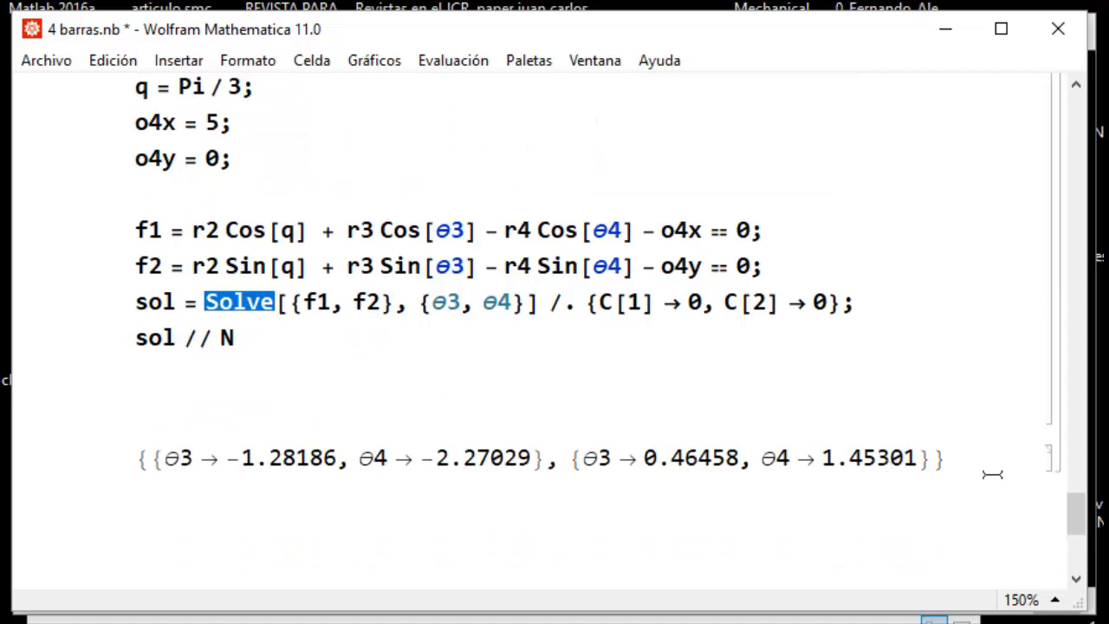
# Delete the old output below the Solve code and re-evaluate the cell
pyautogui.click(1050, 459)
pyautogui.press('Delete')
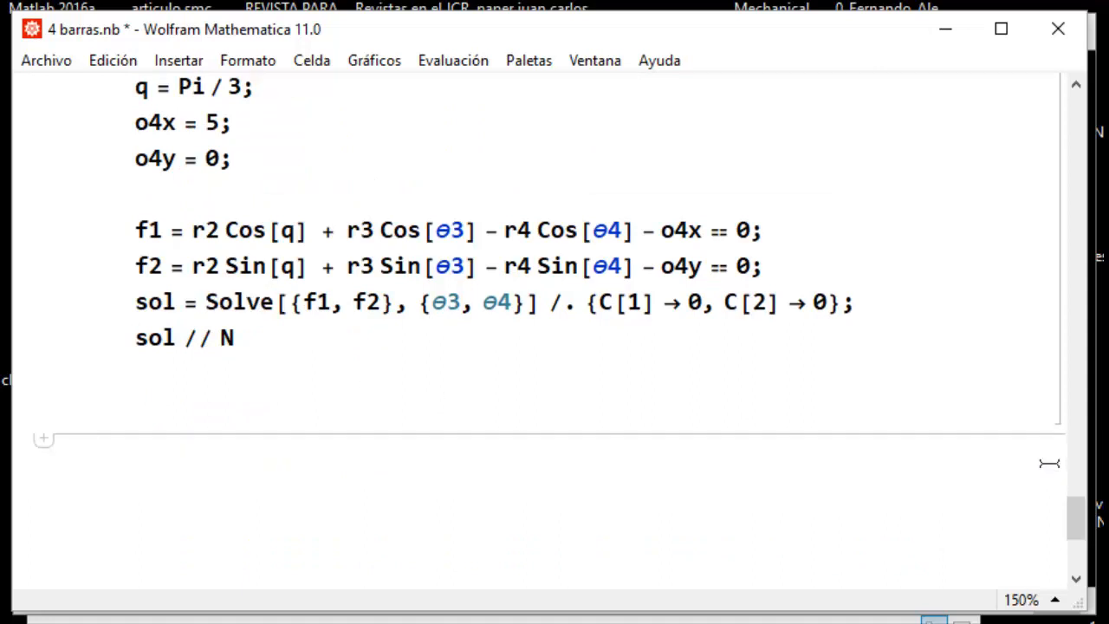
pyautogui.click(312, 190)
pyautogui.rightClick(314, 192)
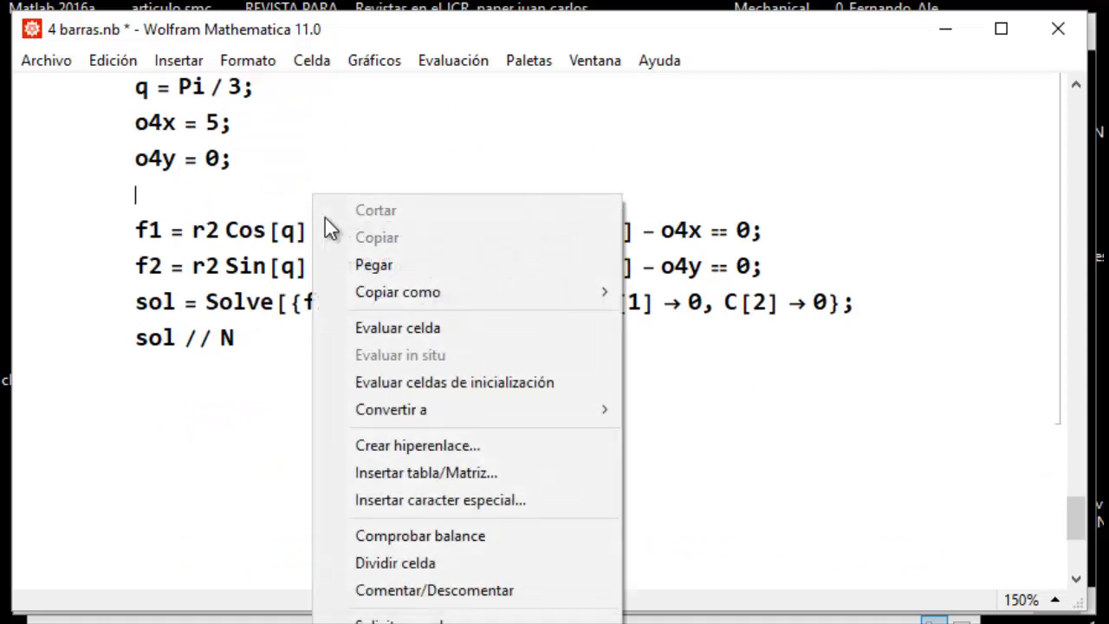
pyautogui.click(384, 329)
# Highlight the second θ3, θ4 solution in the Solve output and compare it with the link rotations in the notebook's Working Model picture
pyautogui.moveTo(154, 458); pyautogui.dragTo(930, 457)
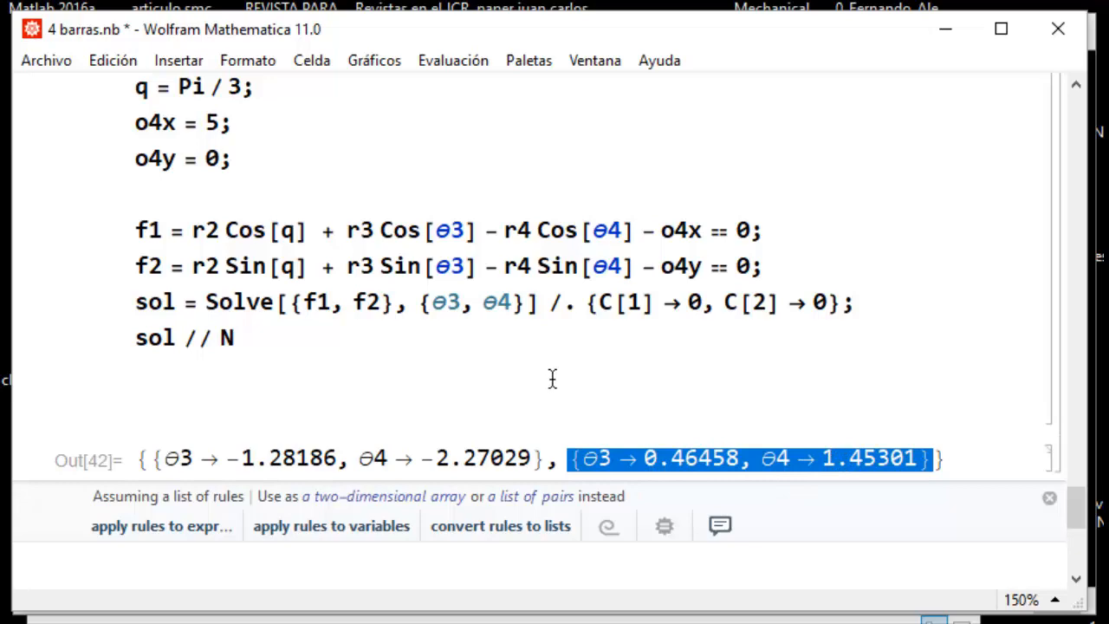
pyautogui.scroll(-2, 551, 379)
pyautogui.scroll(20, 551, 378)
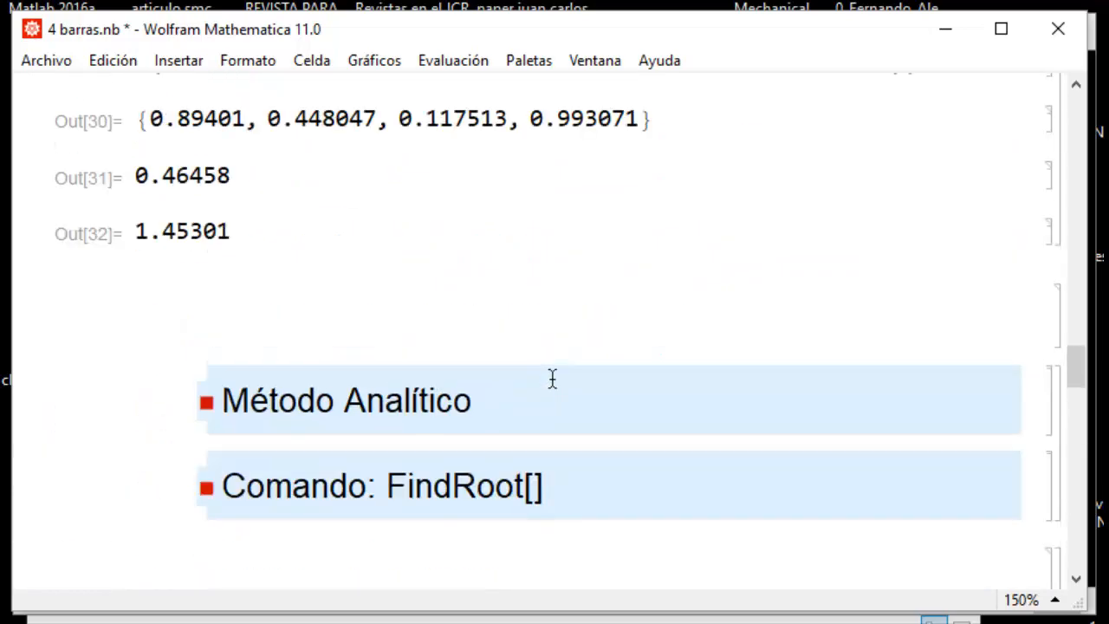
pyautogui.scroll(10, 552, 379)
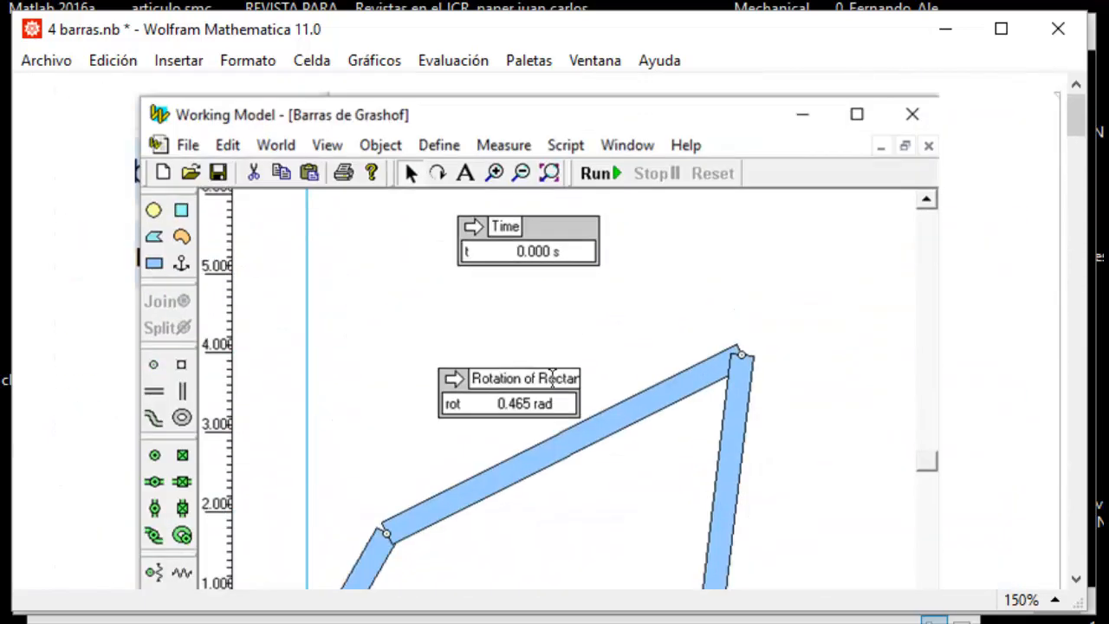
pyautogui.scroll(-4, 552, 379)
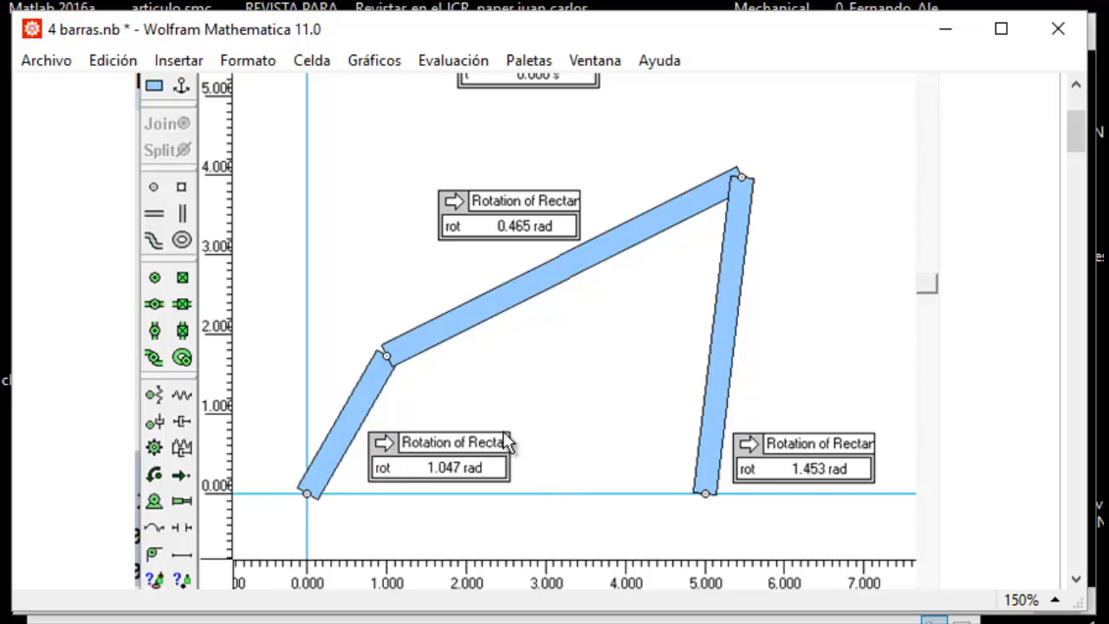
pyautogui.scroll(2, 508, 429)
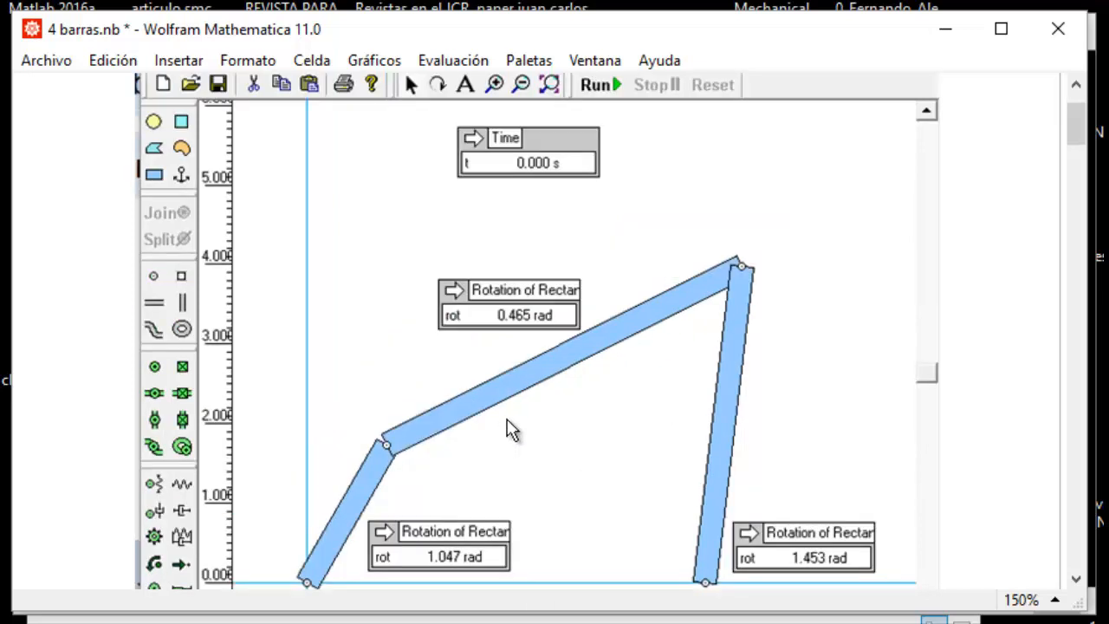